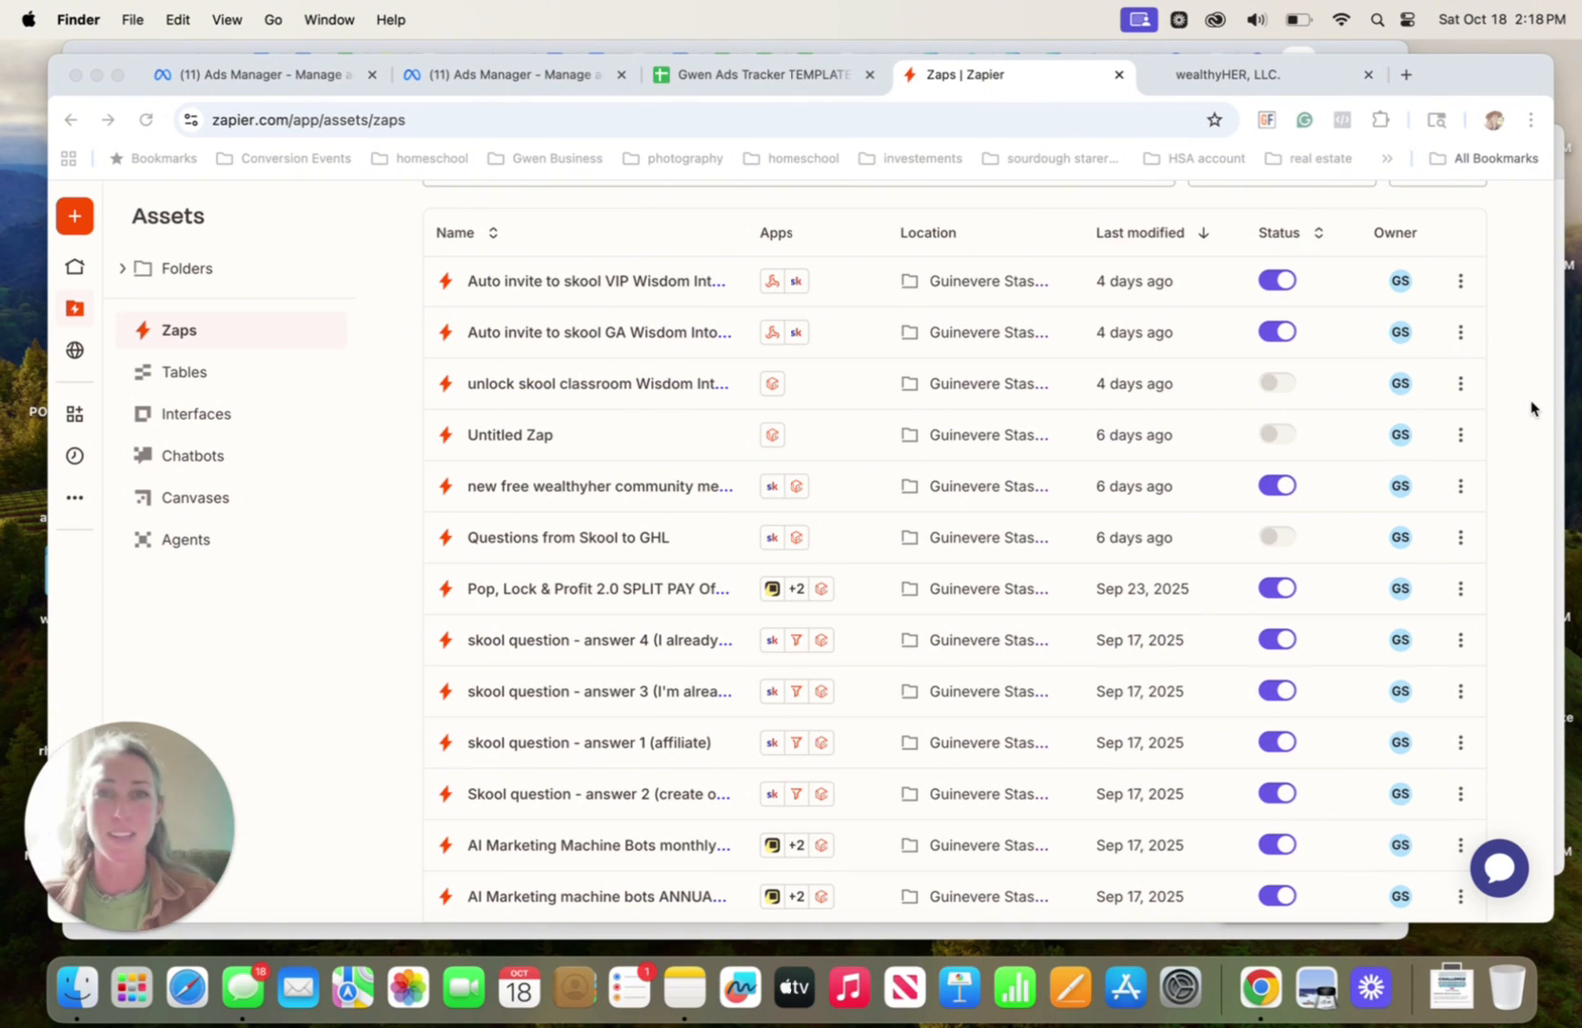
# Look over the Zaps list in Zapier and the wisdom into wealth purchase workflow in GoHighLevel
pyautogui.scroll(5, 1518, 343)
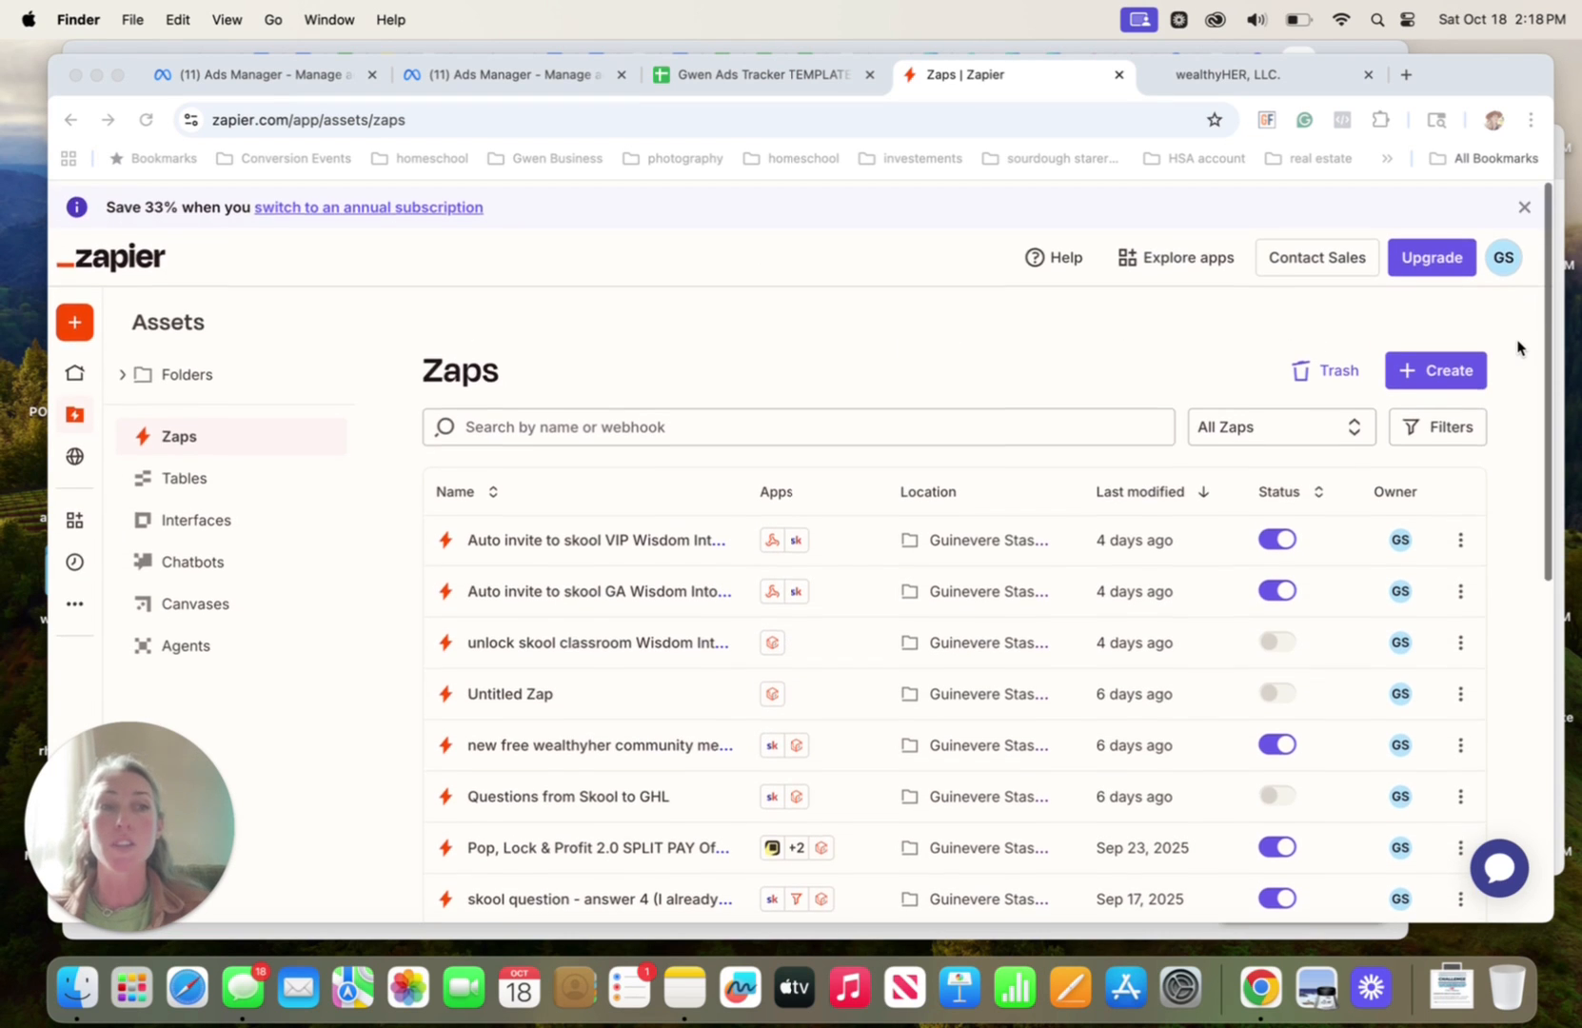
pyautogui.click(1257, 77)
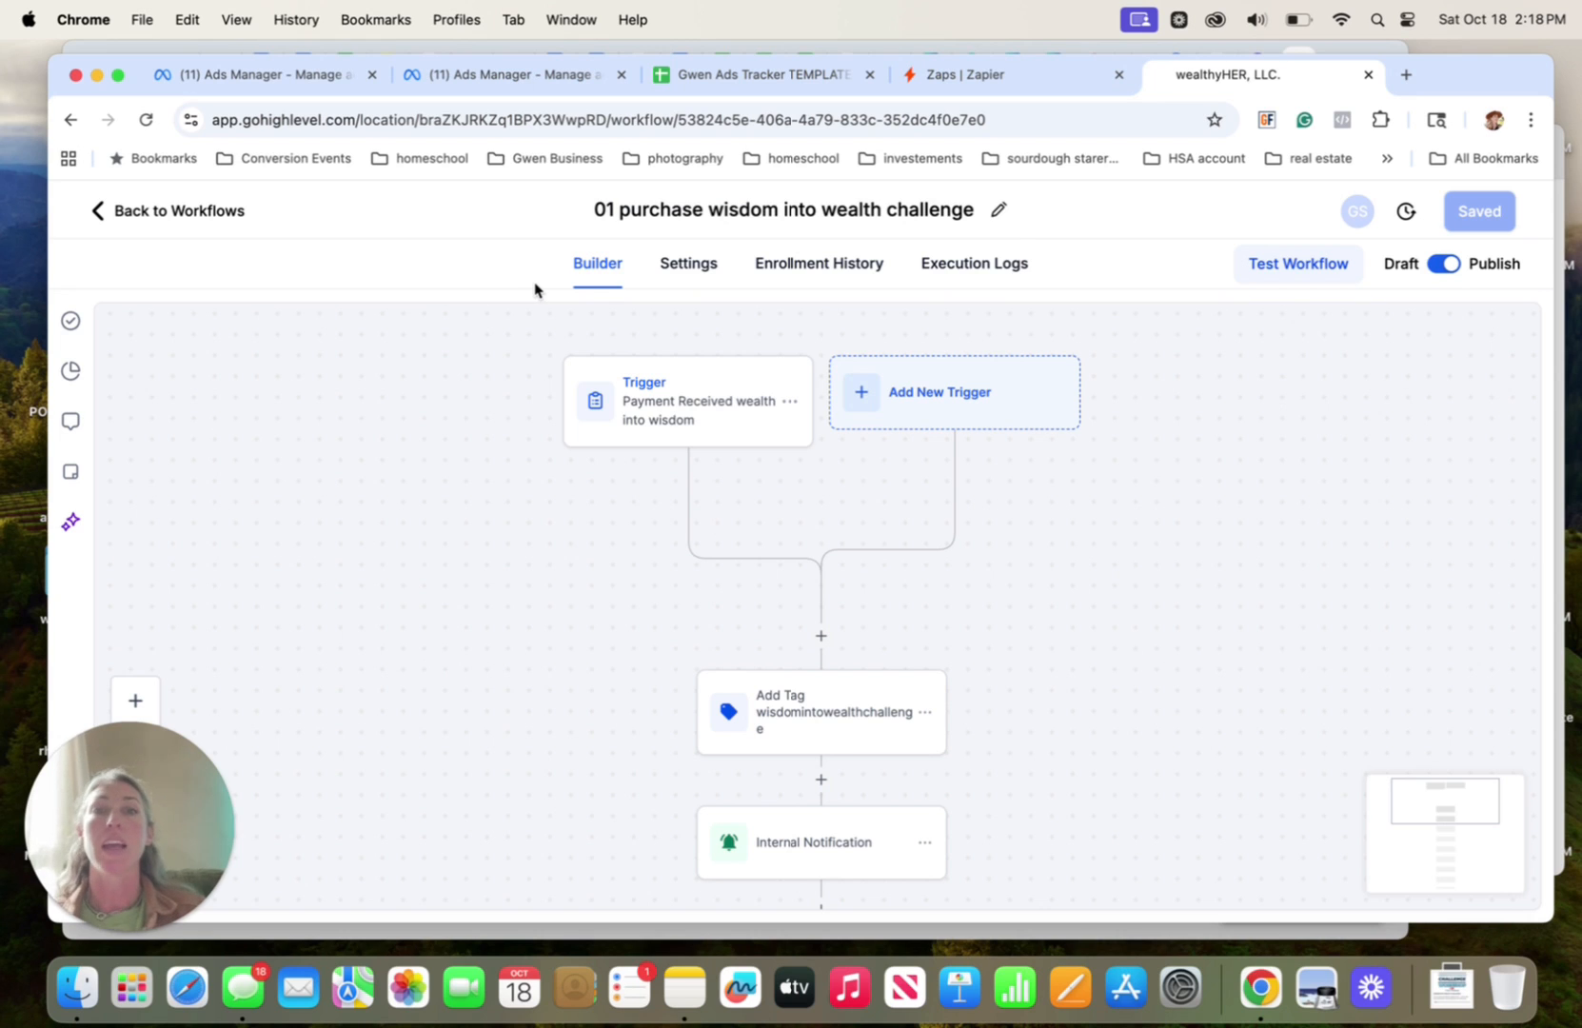
pyautogui.click(996, 74)
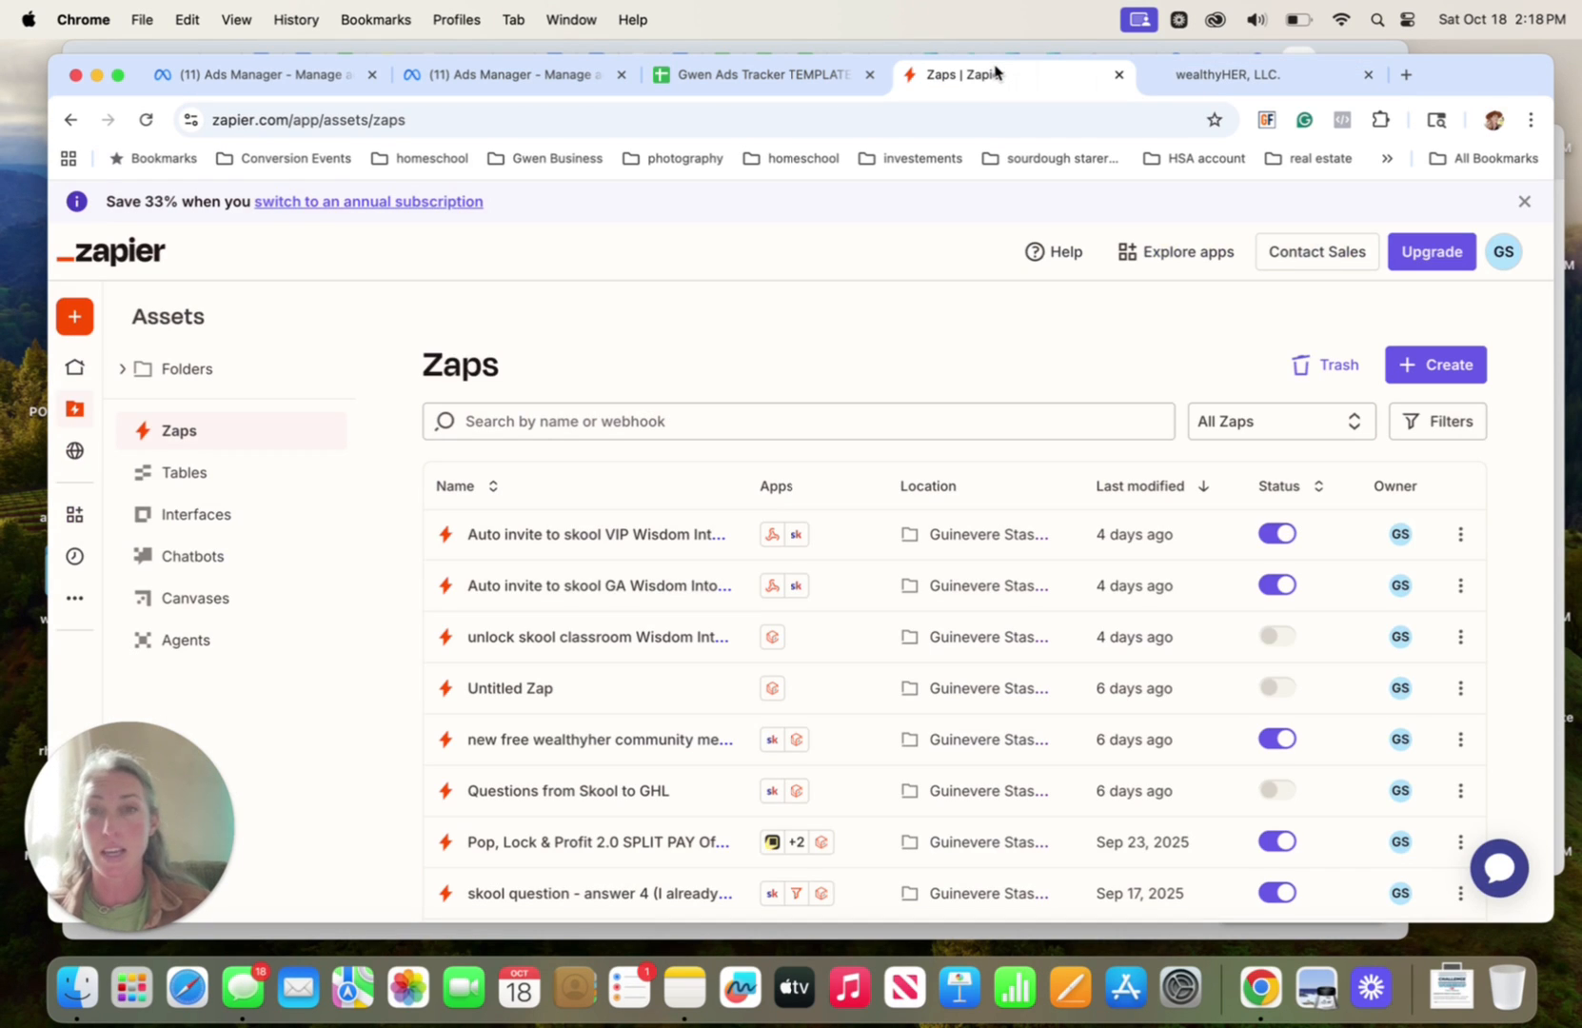
# Open the Skool community skool.com/wealthyher in a new browser tab and go to its Classroom
pyautogui.click(1406, 76)
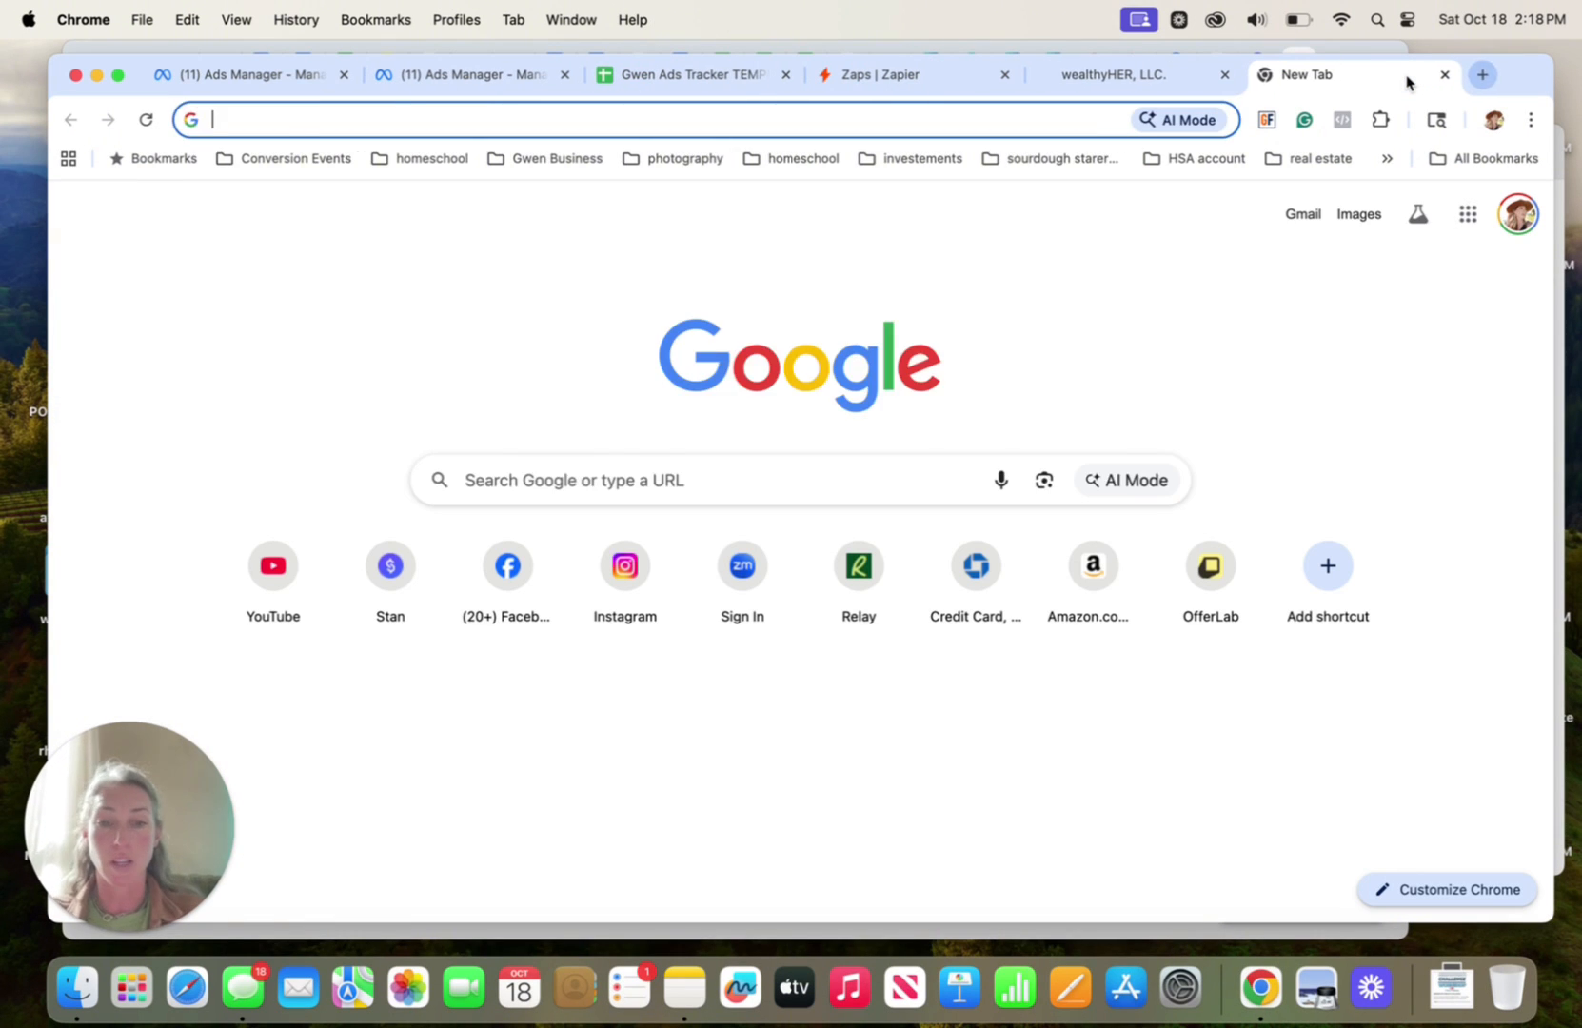
pyautogui.write('skkoo')
pyautogui.press('BackSpace')
pyautogui.press('BackSpace')
pyautogui.press('BackSpace')
pyautogui.write('oo')
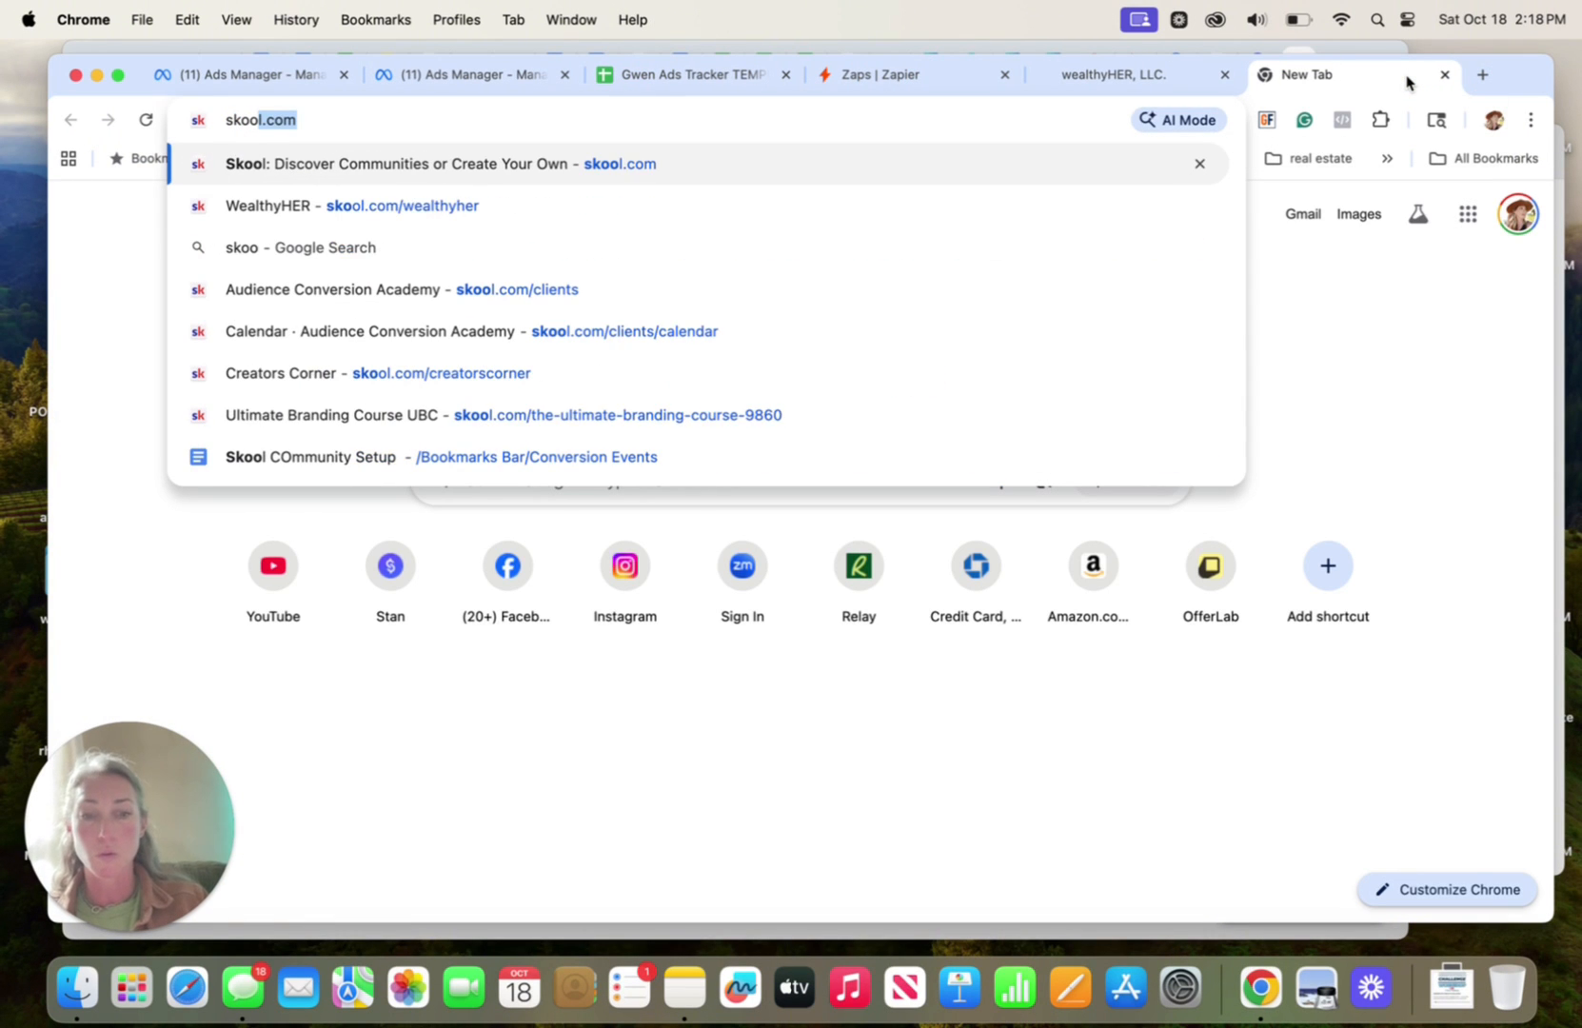
pyautogui.write('l.com/wealthy')
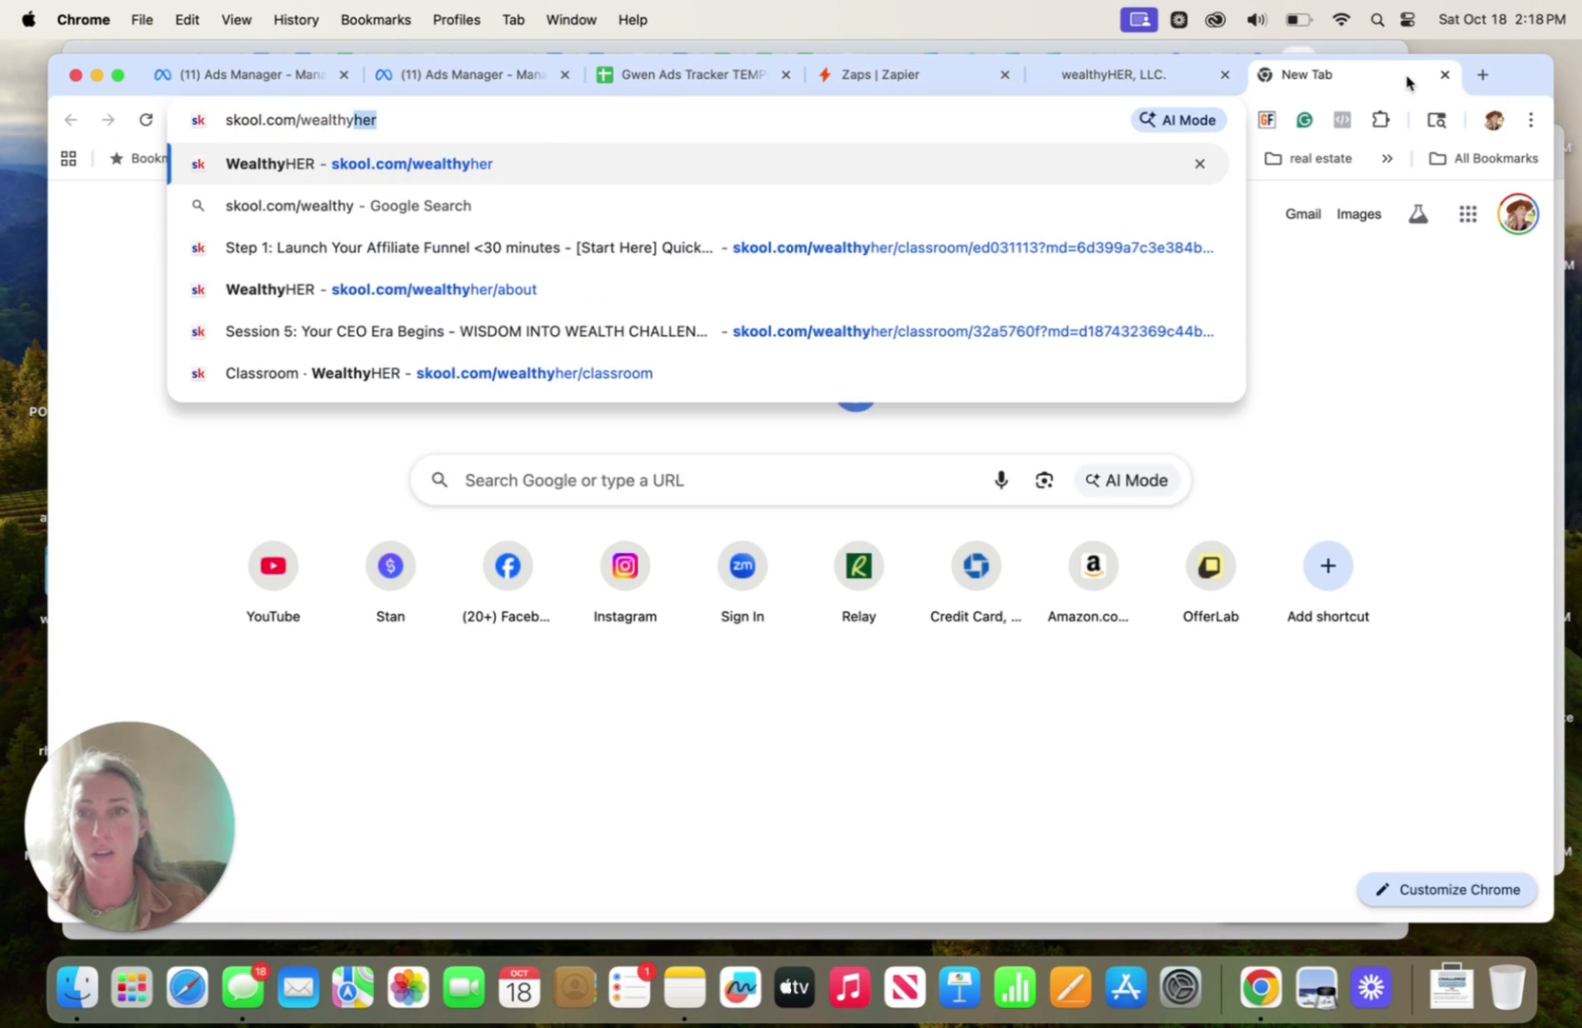
pyautogui.press('Return')
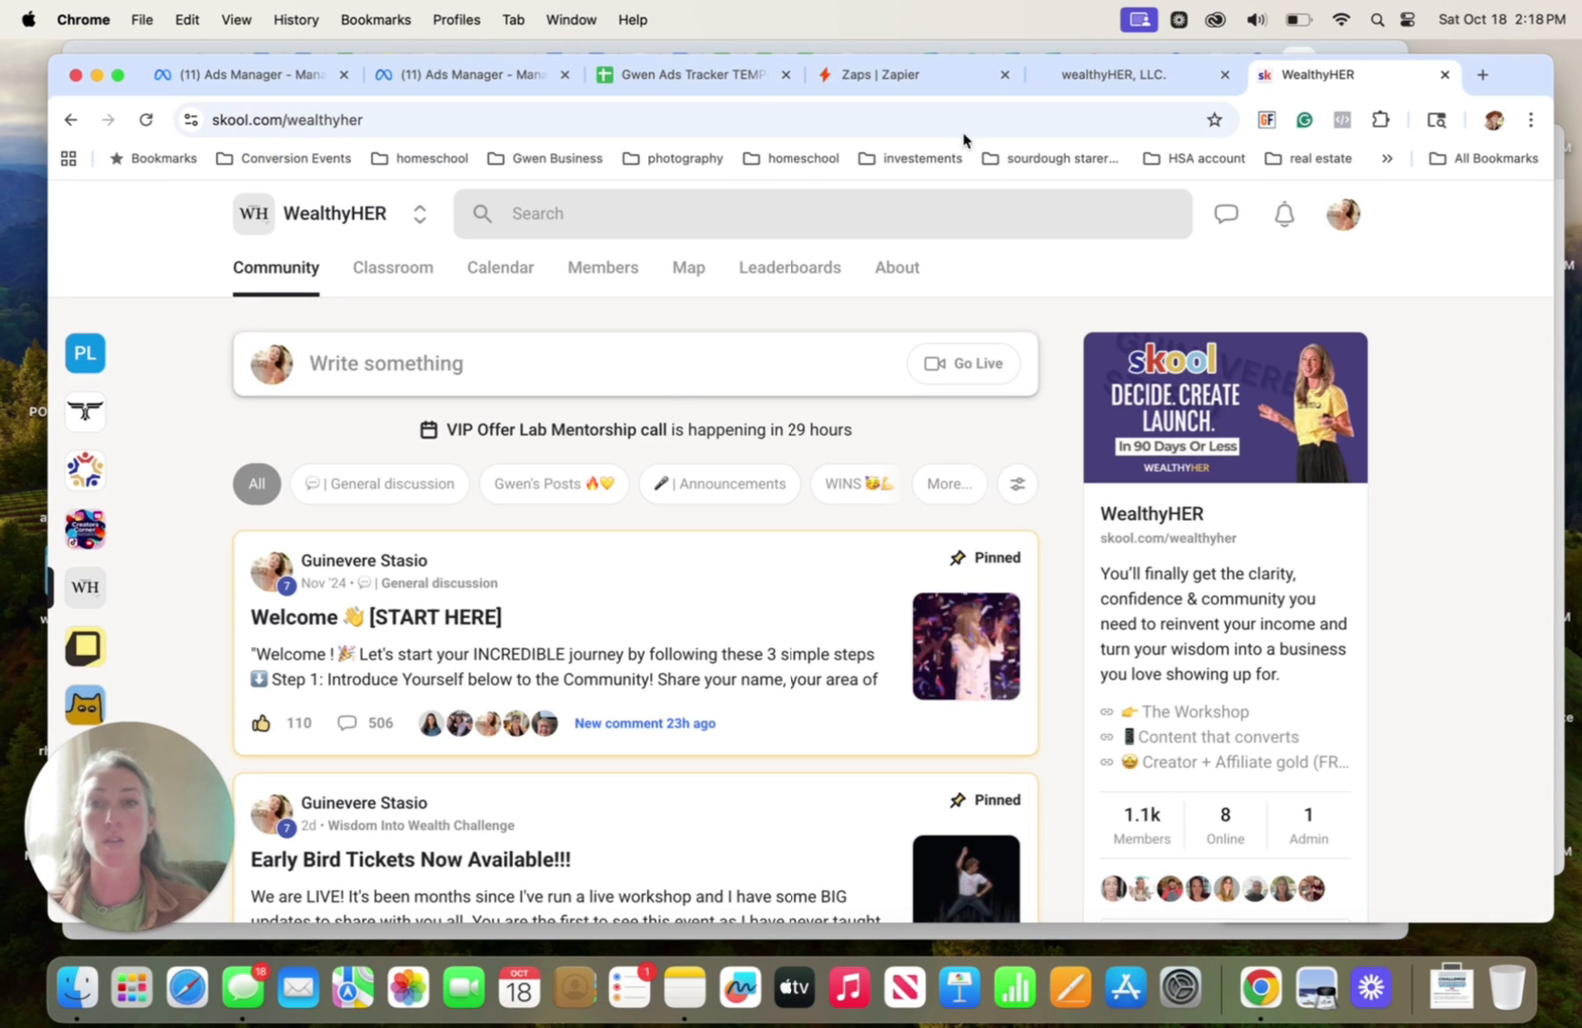
pyautogui.click(389, 289)
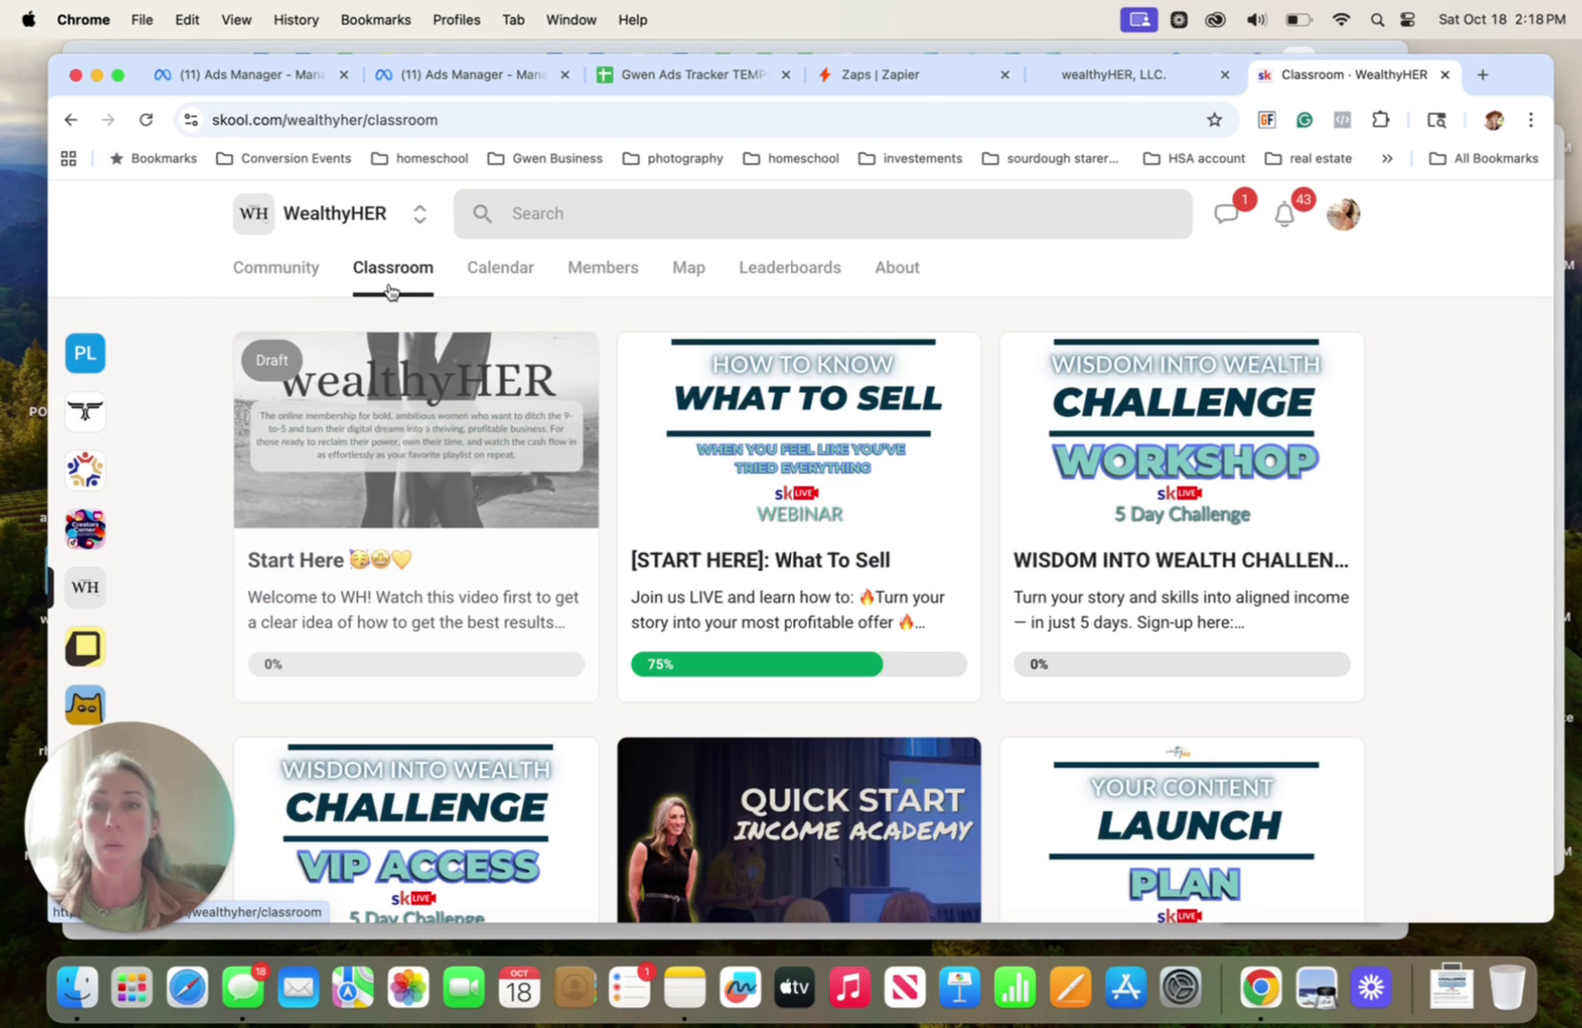
# Switch to GoHighLevel and review the Payment Received trigger and its filters in the "01 purchase wisdom into wealth challenge" workflow
pyautogui.click(1129, 78)
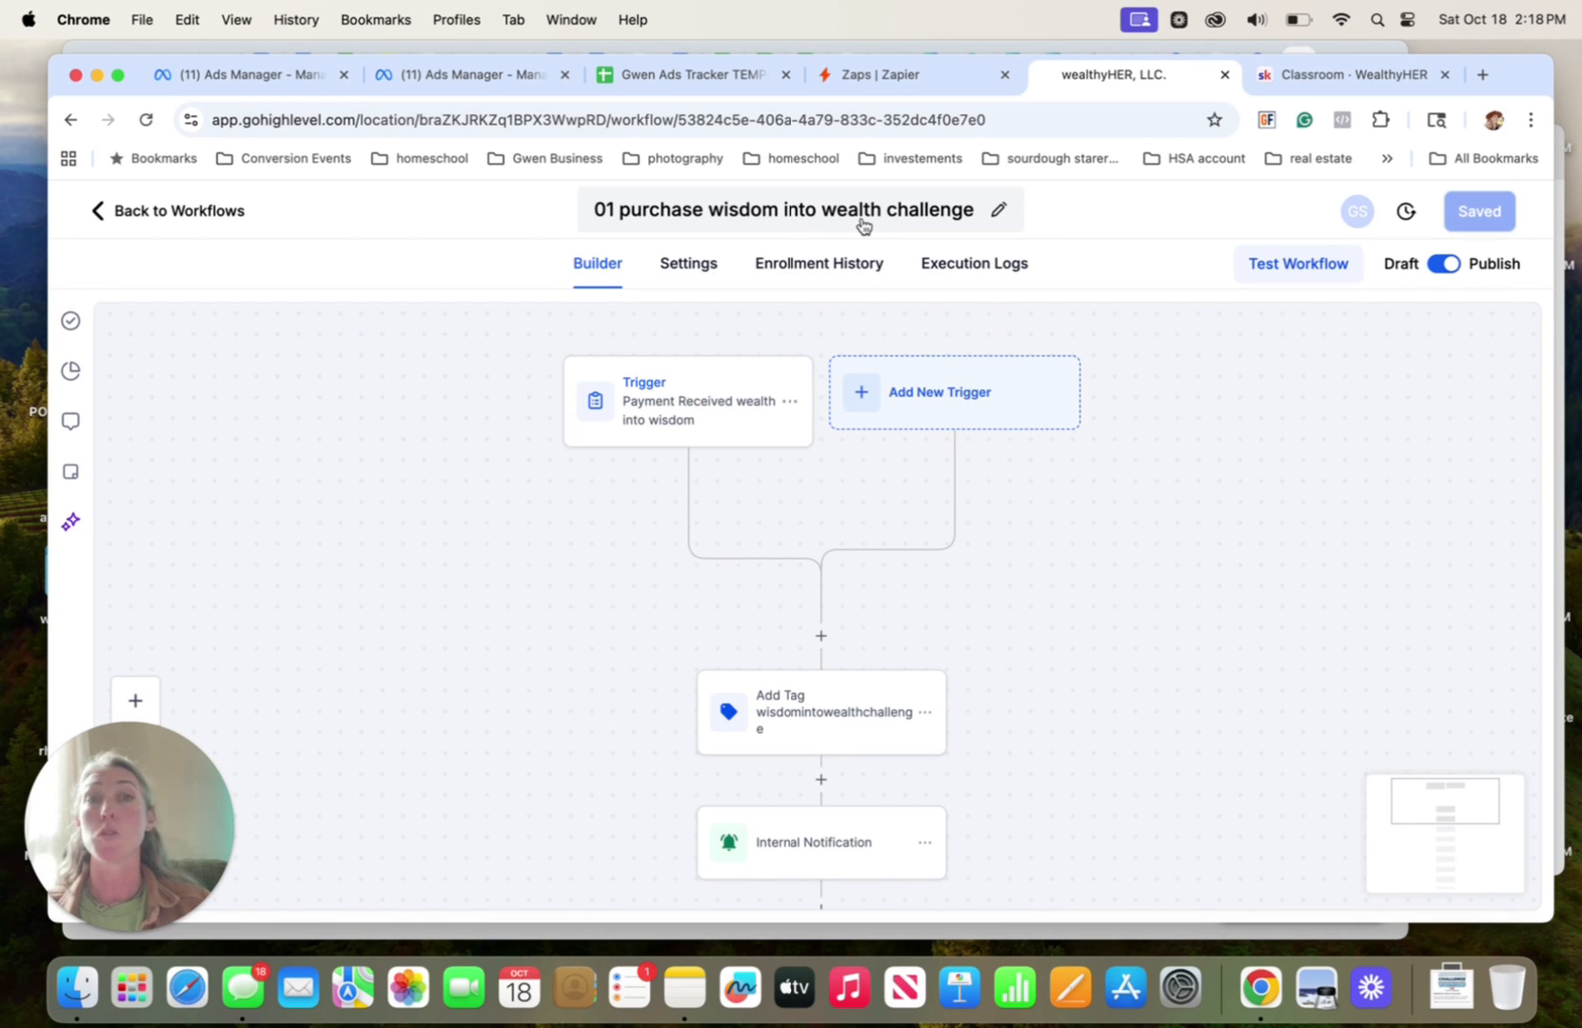
pyautogui.click(1347, 74)
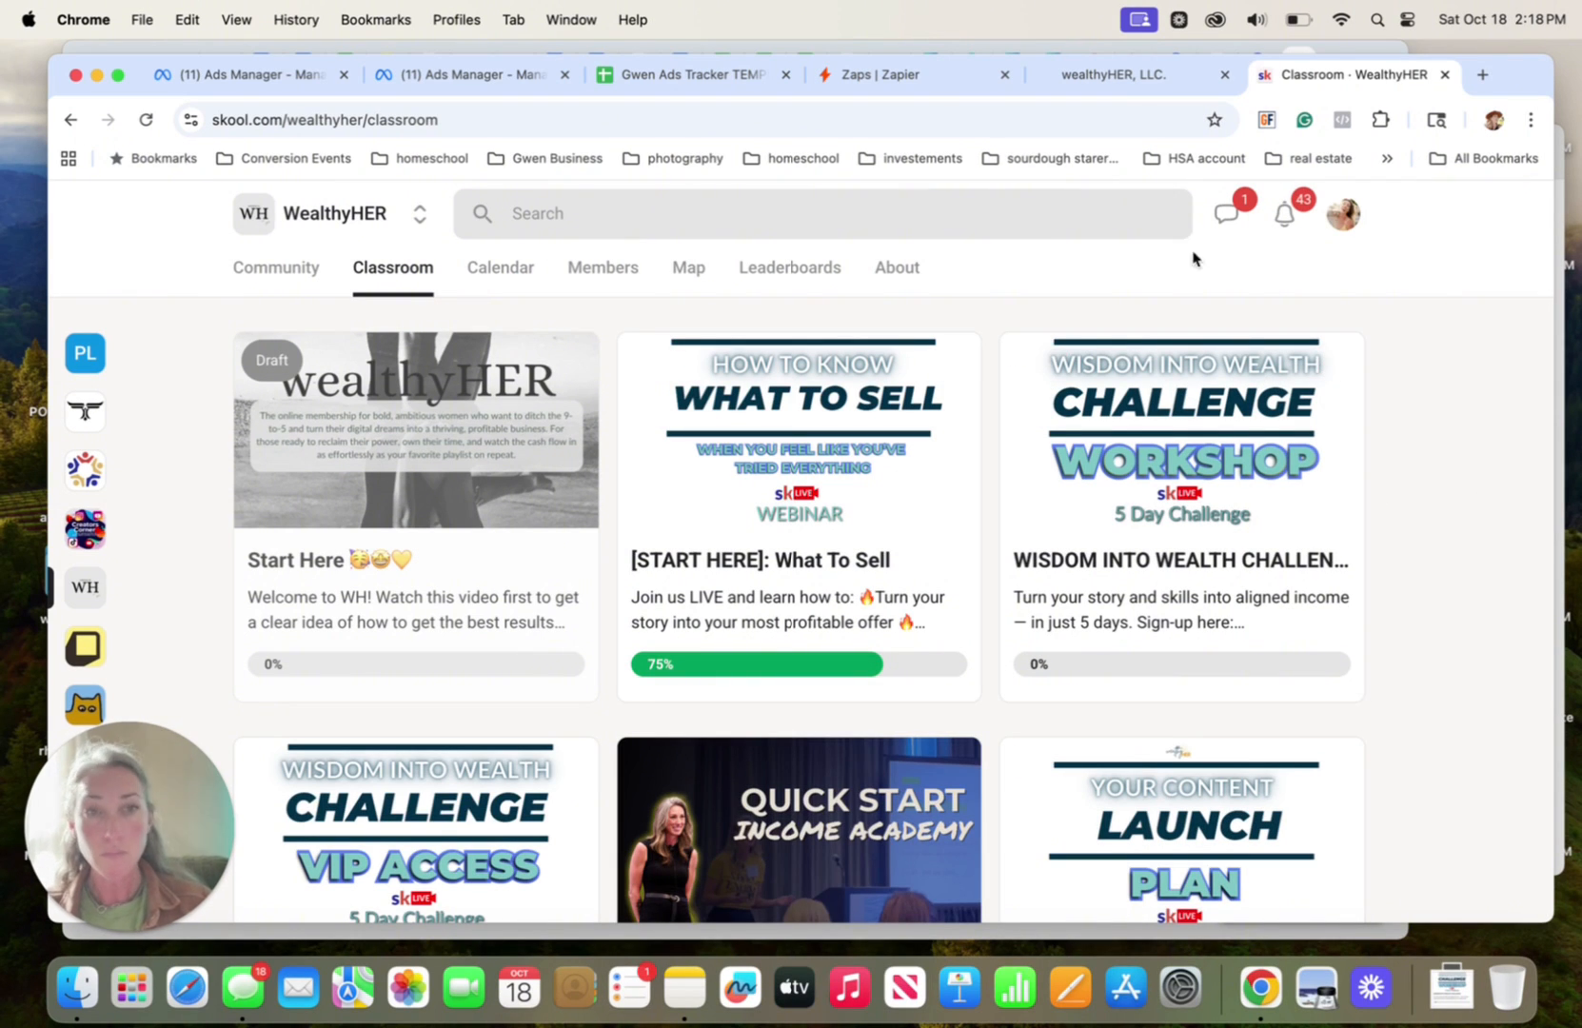
pyautogui.click(1080, 76)
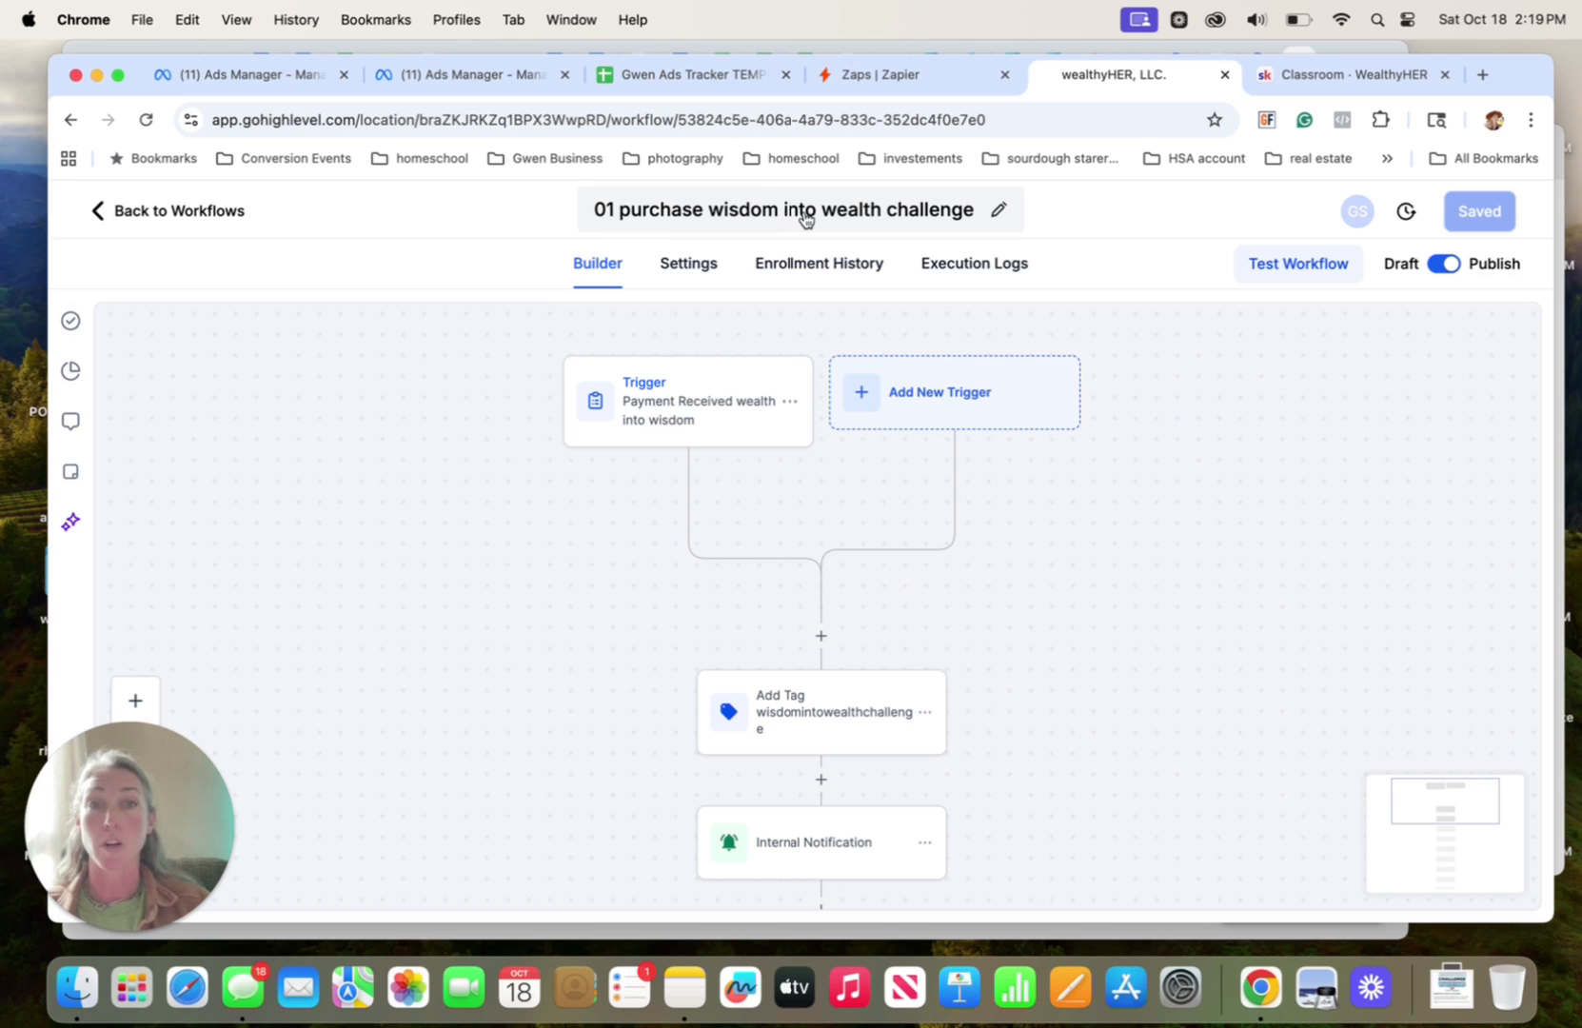
pyautogui.click(639, 396)
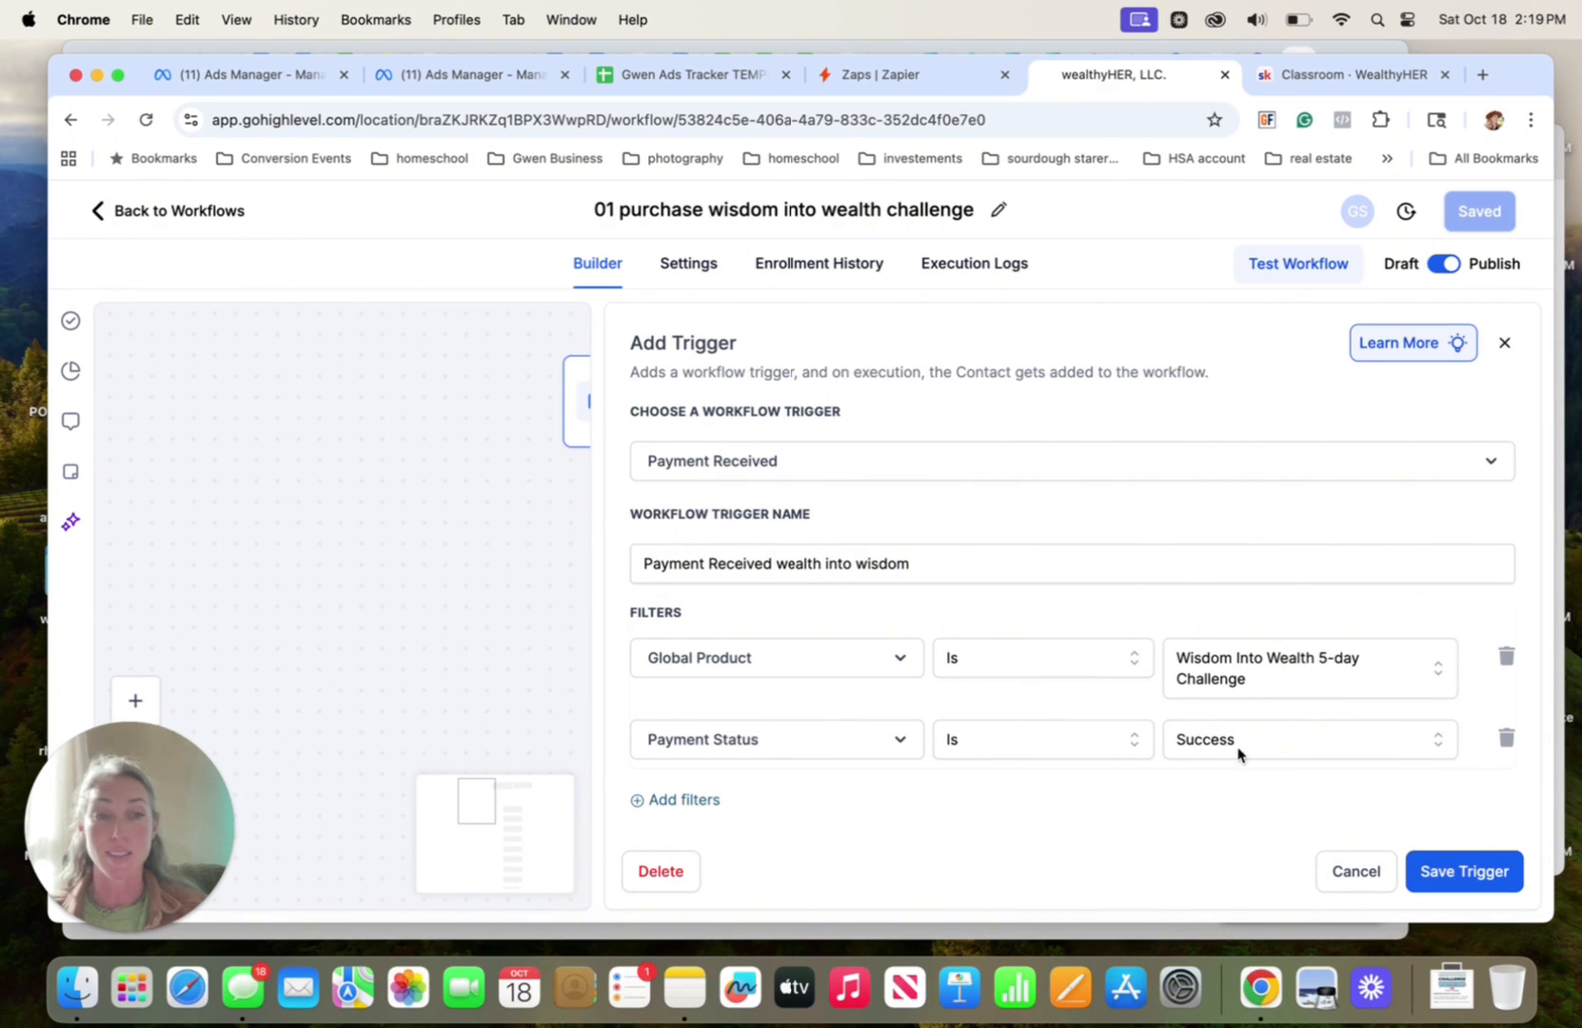
pyautogui.click(1356, 871)
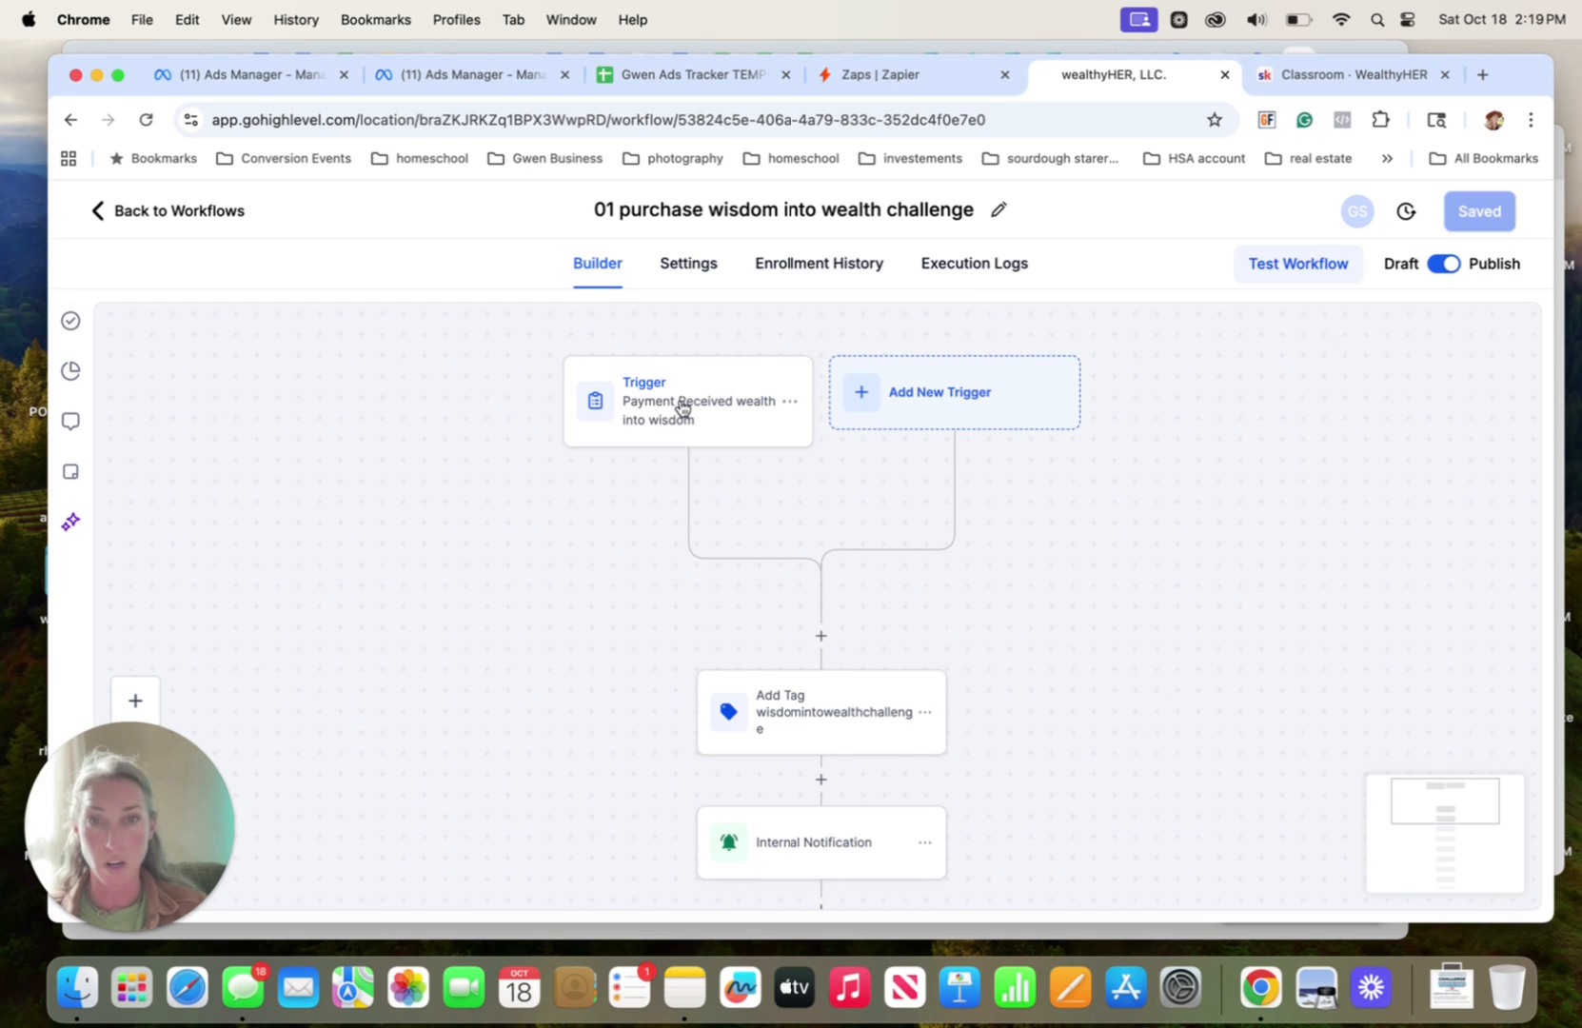
# Review the Internal Notification action's sender settings and message in the purchase workflow, leaving it without changes
pyautogui.scroll(-4, 975, 555)
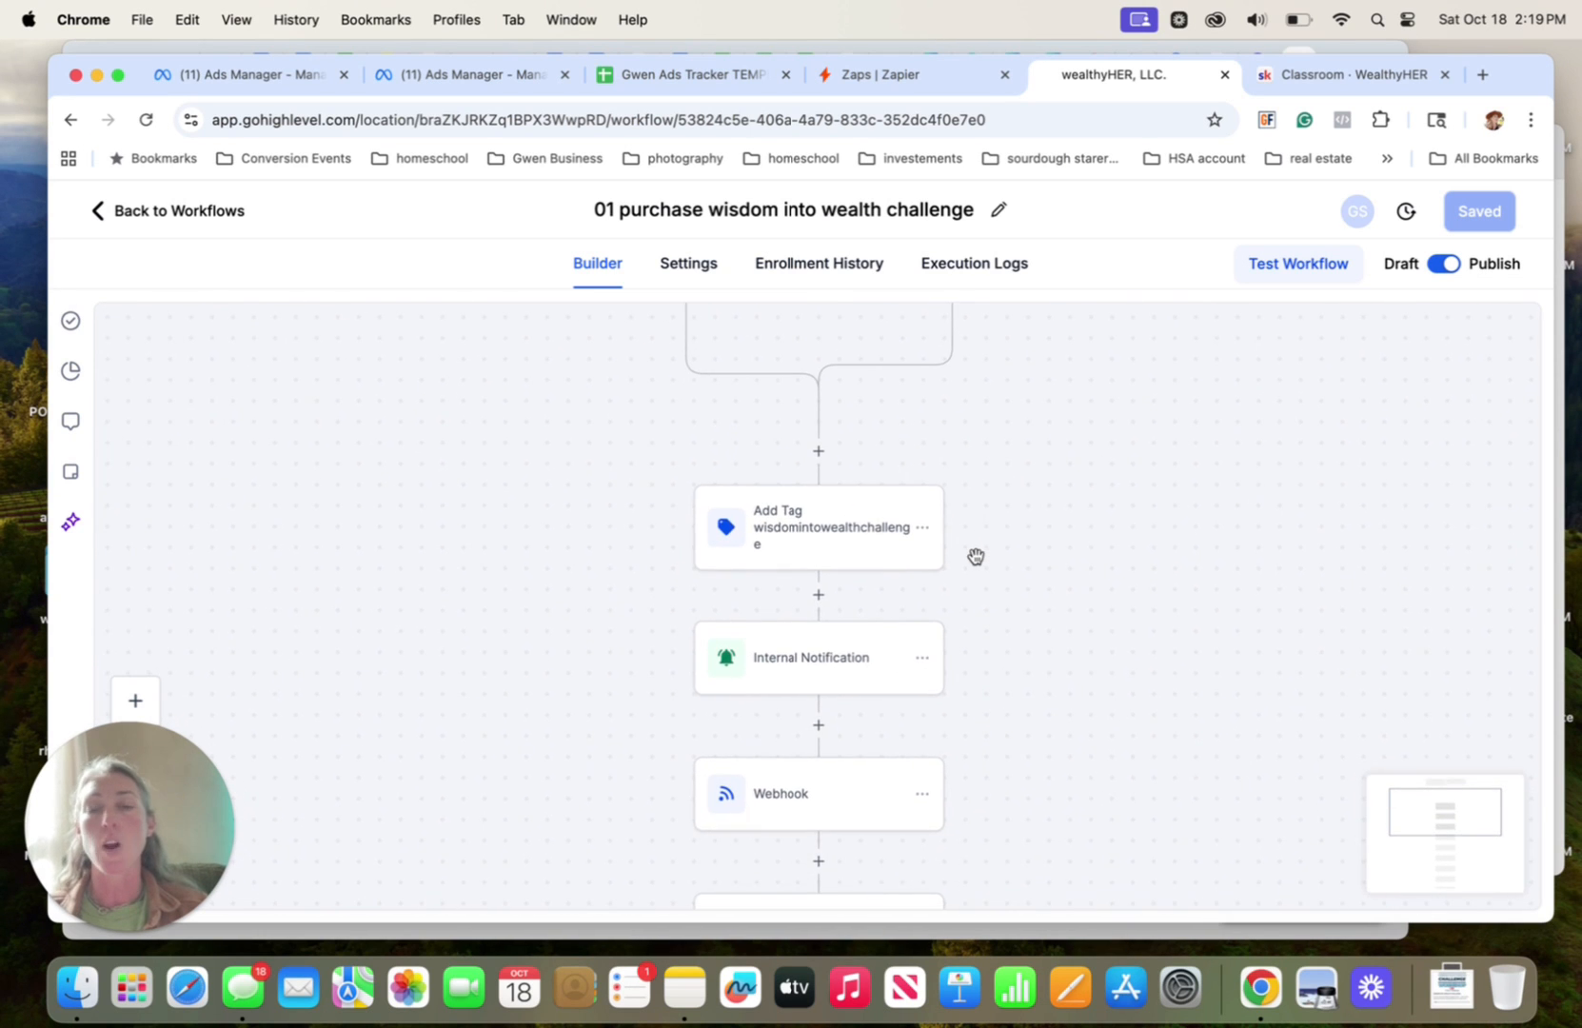
pyautogui.scroll(-1, 975, 556)
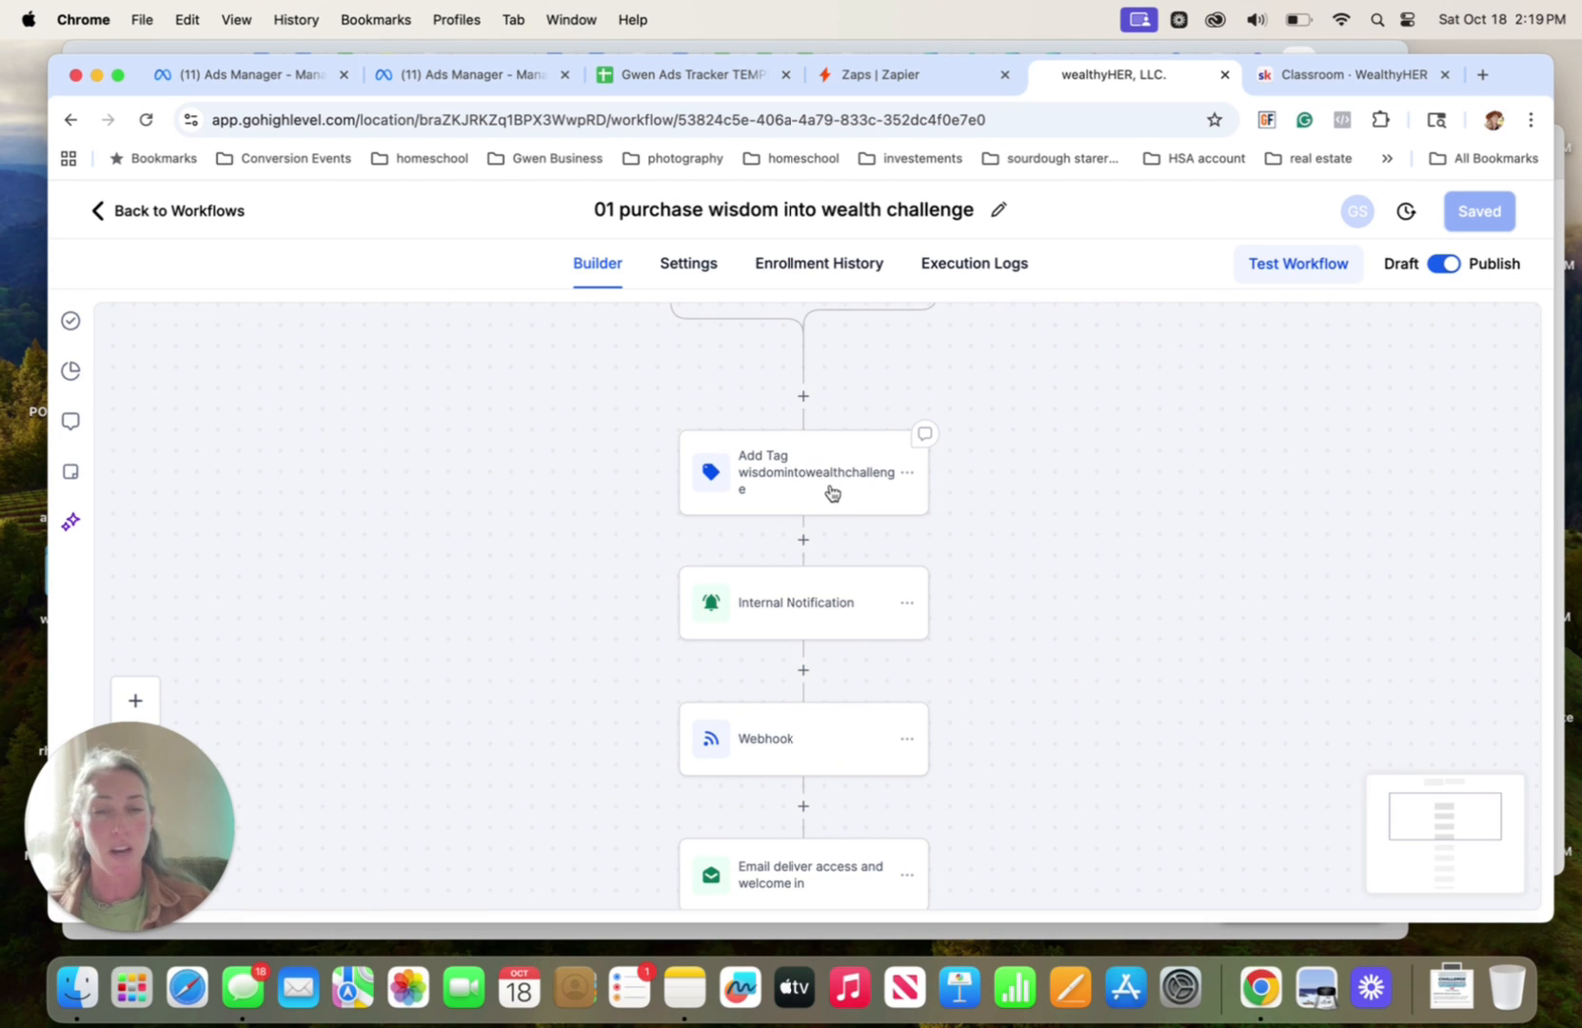
pyautogui.scroll(-1, 1021, 562)
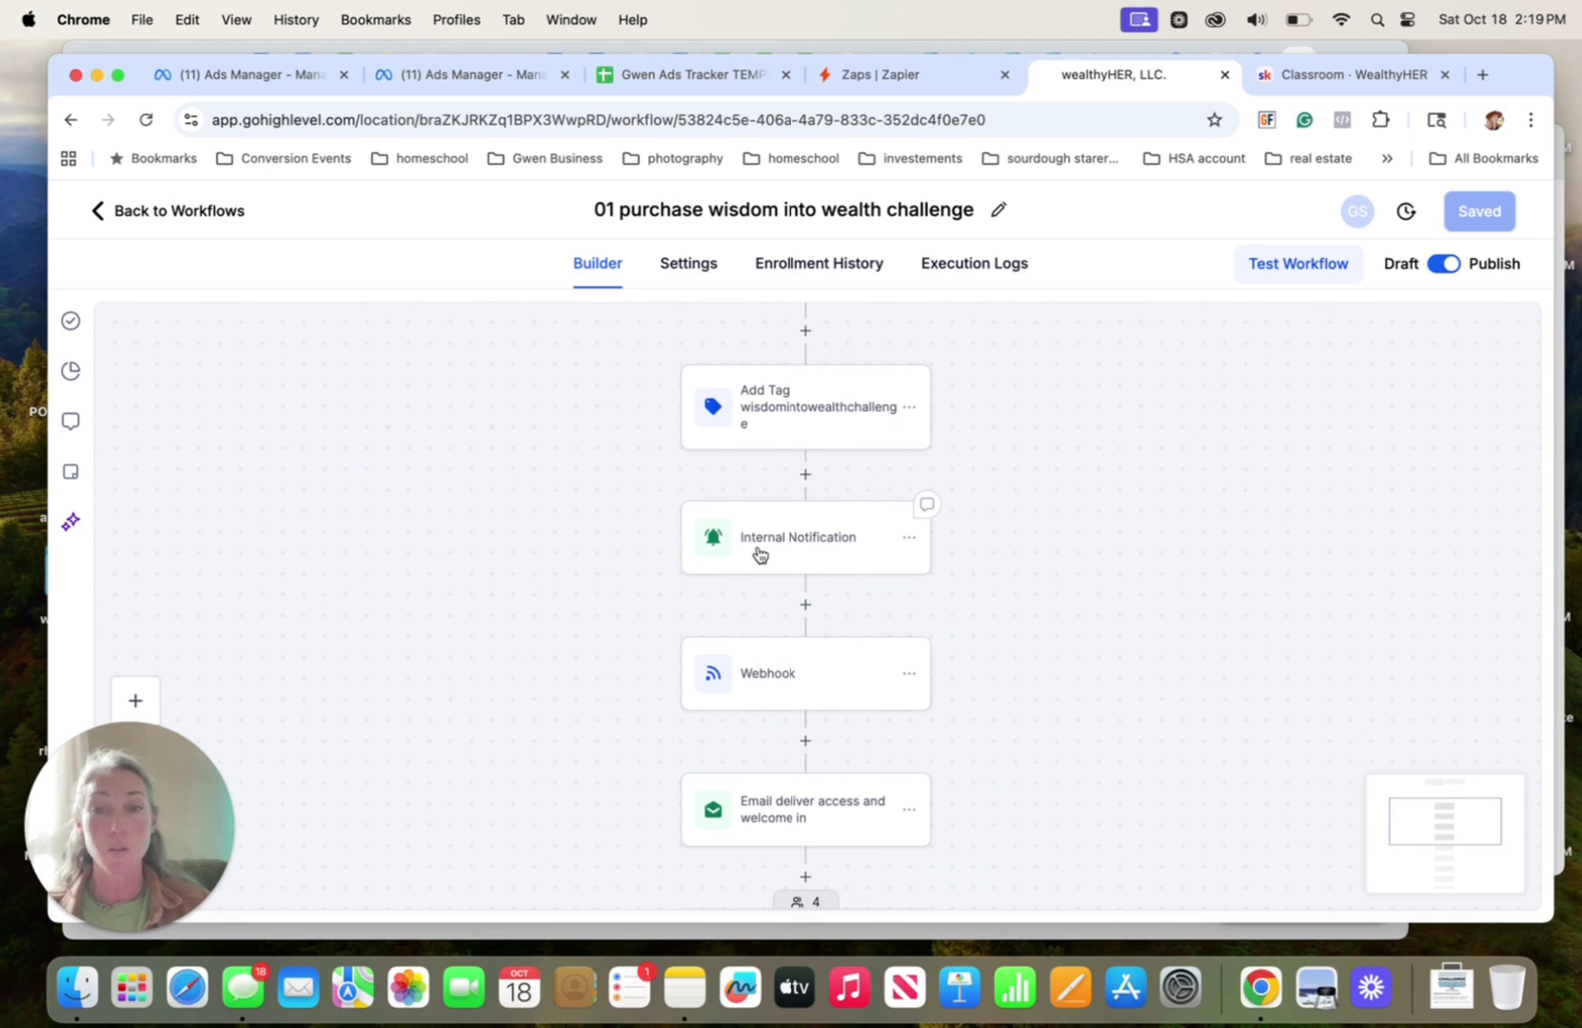
pyautogui.click(759, 554)
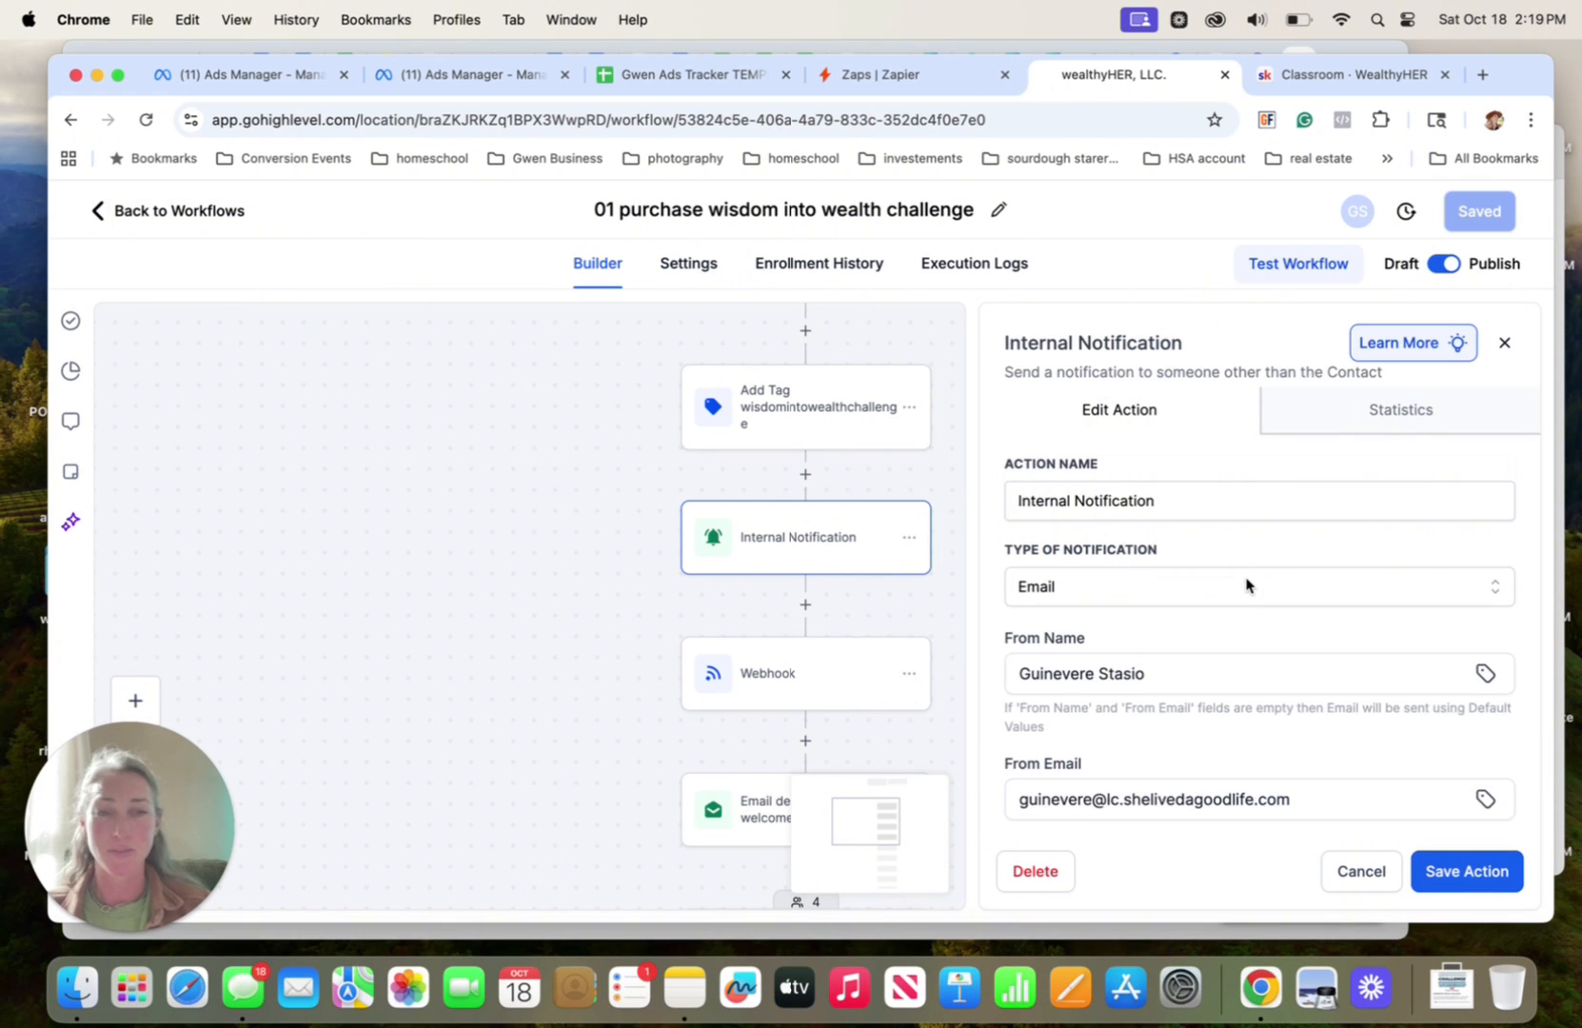
pyautogui.scroll(-6, 1247, 586)
pyautogui.scroll(-8, 1247, 586)
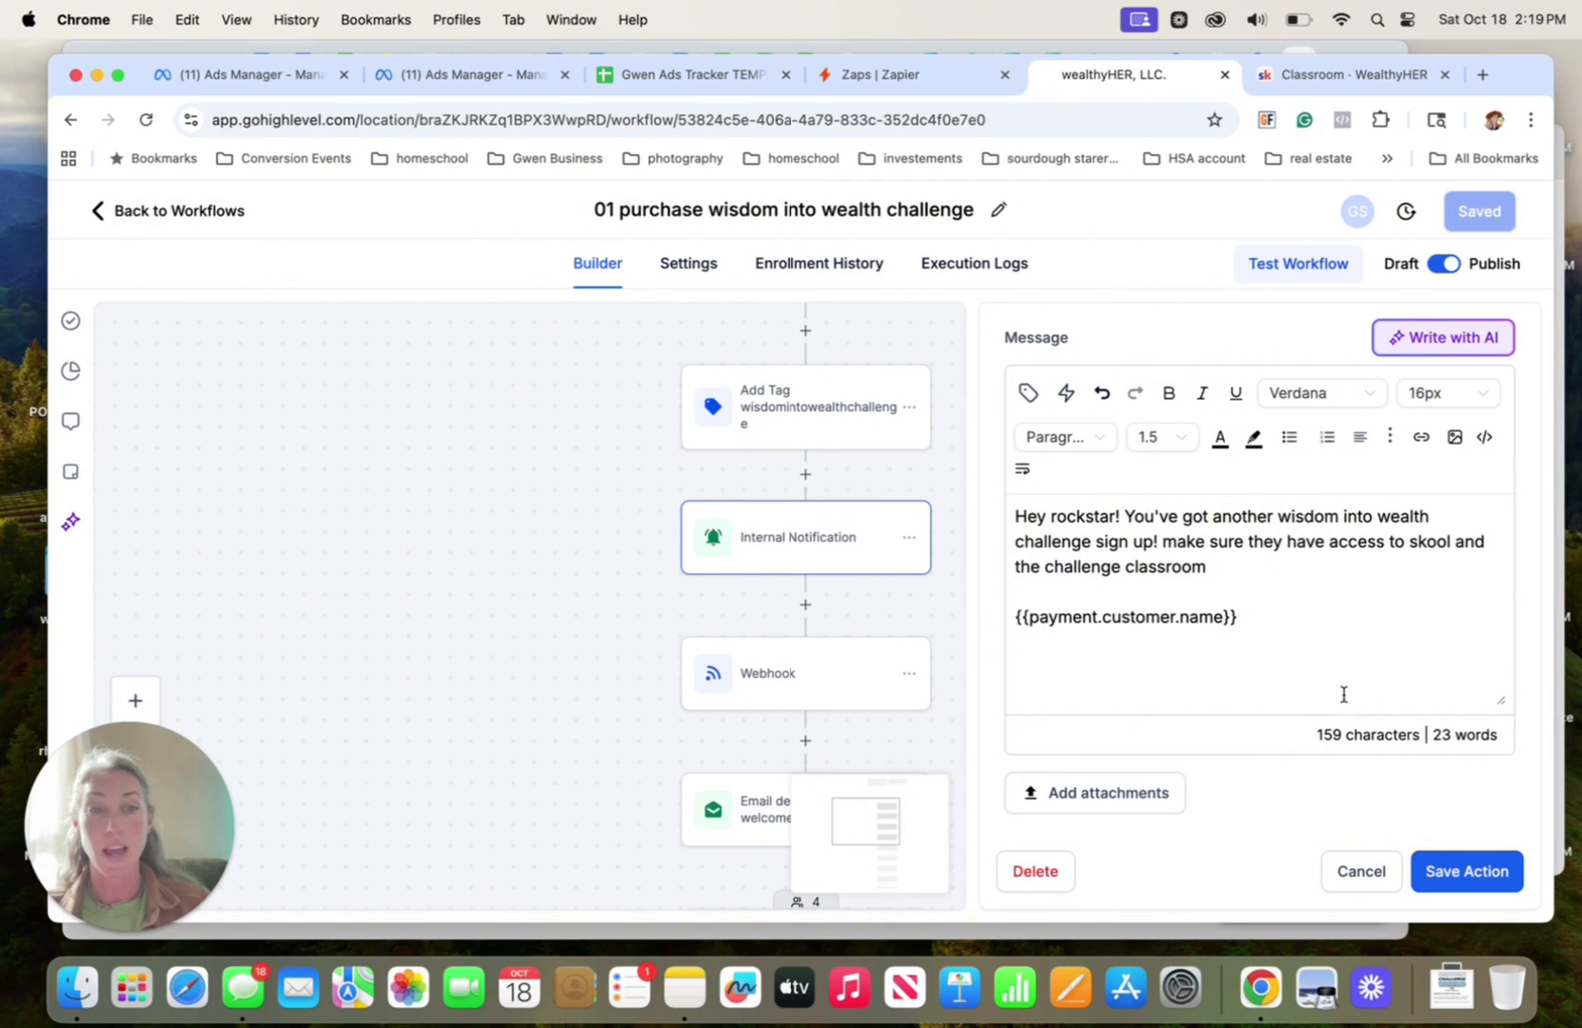
pyautogui.click(1365, 866)
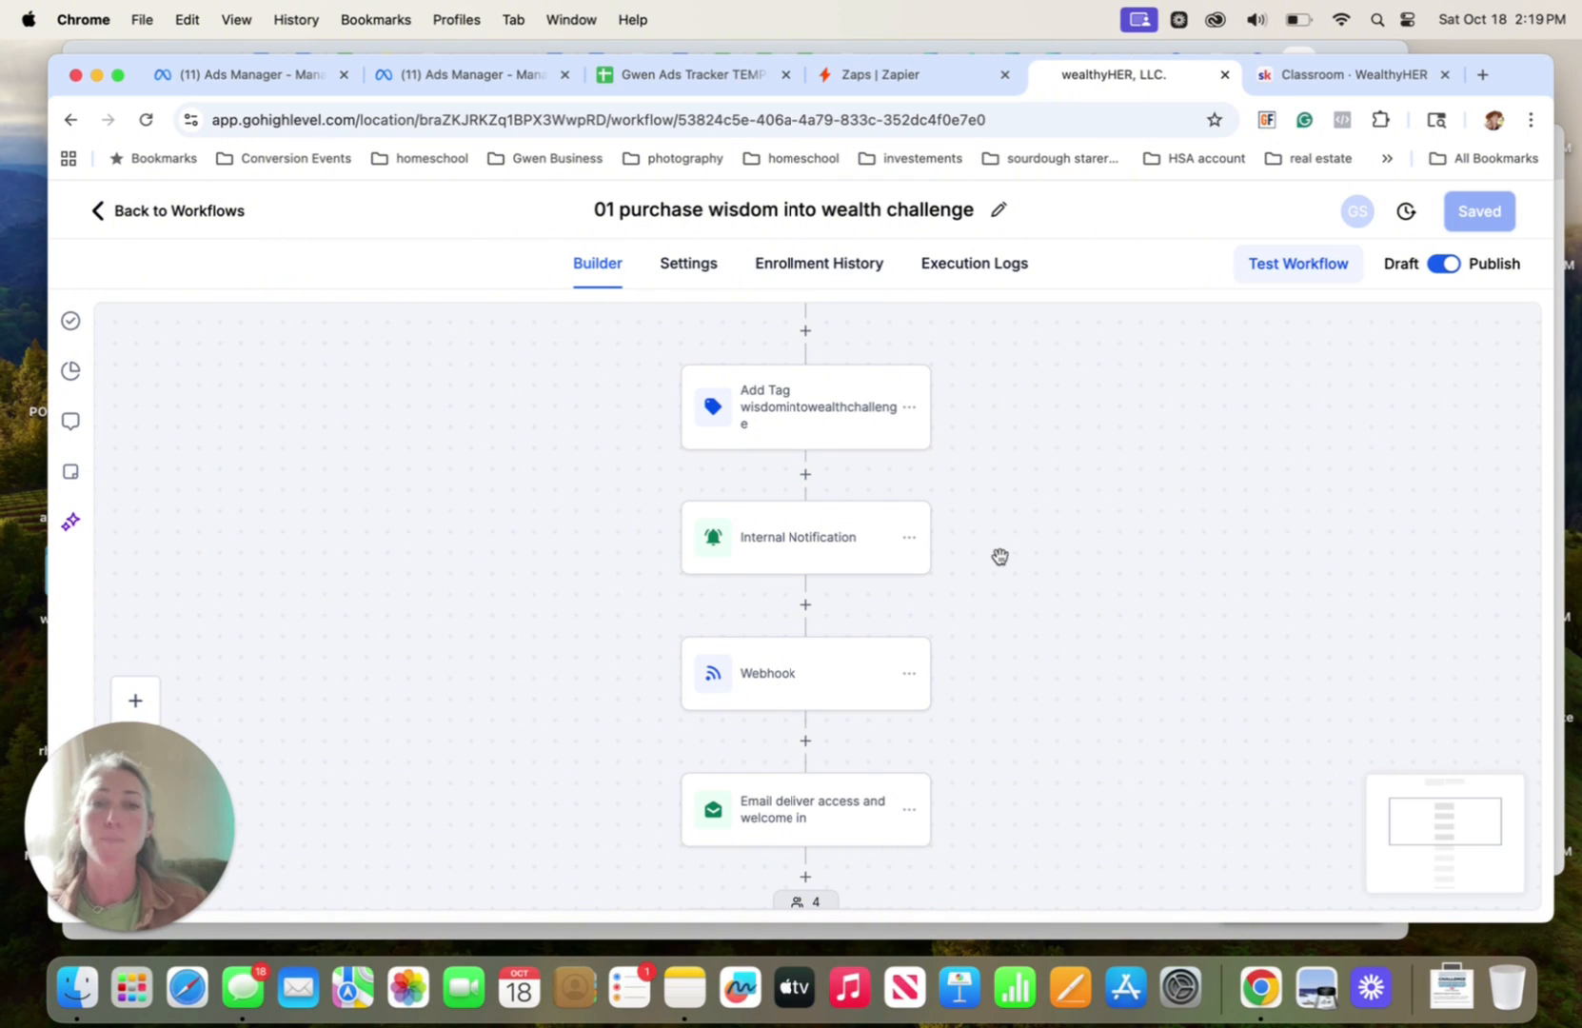
# Open the workflow's Webhook action and examine its method and URL
pyautogui.scroll(-1, 894, 655)
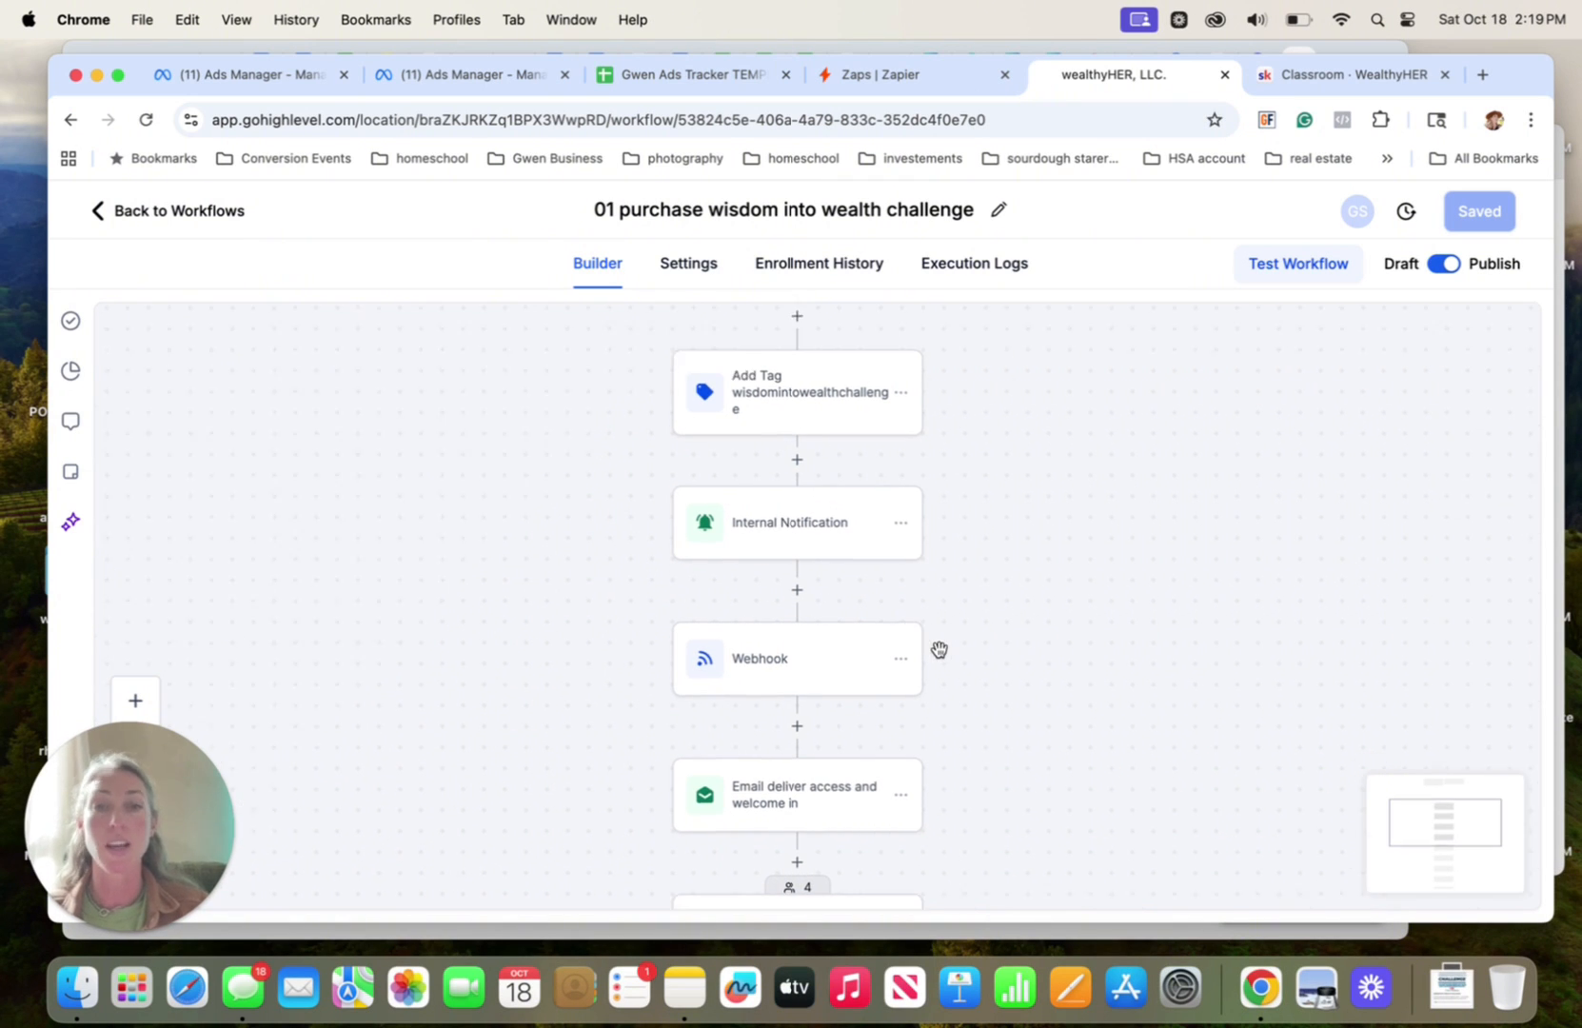
pyautogui.click(750, 646)
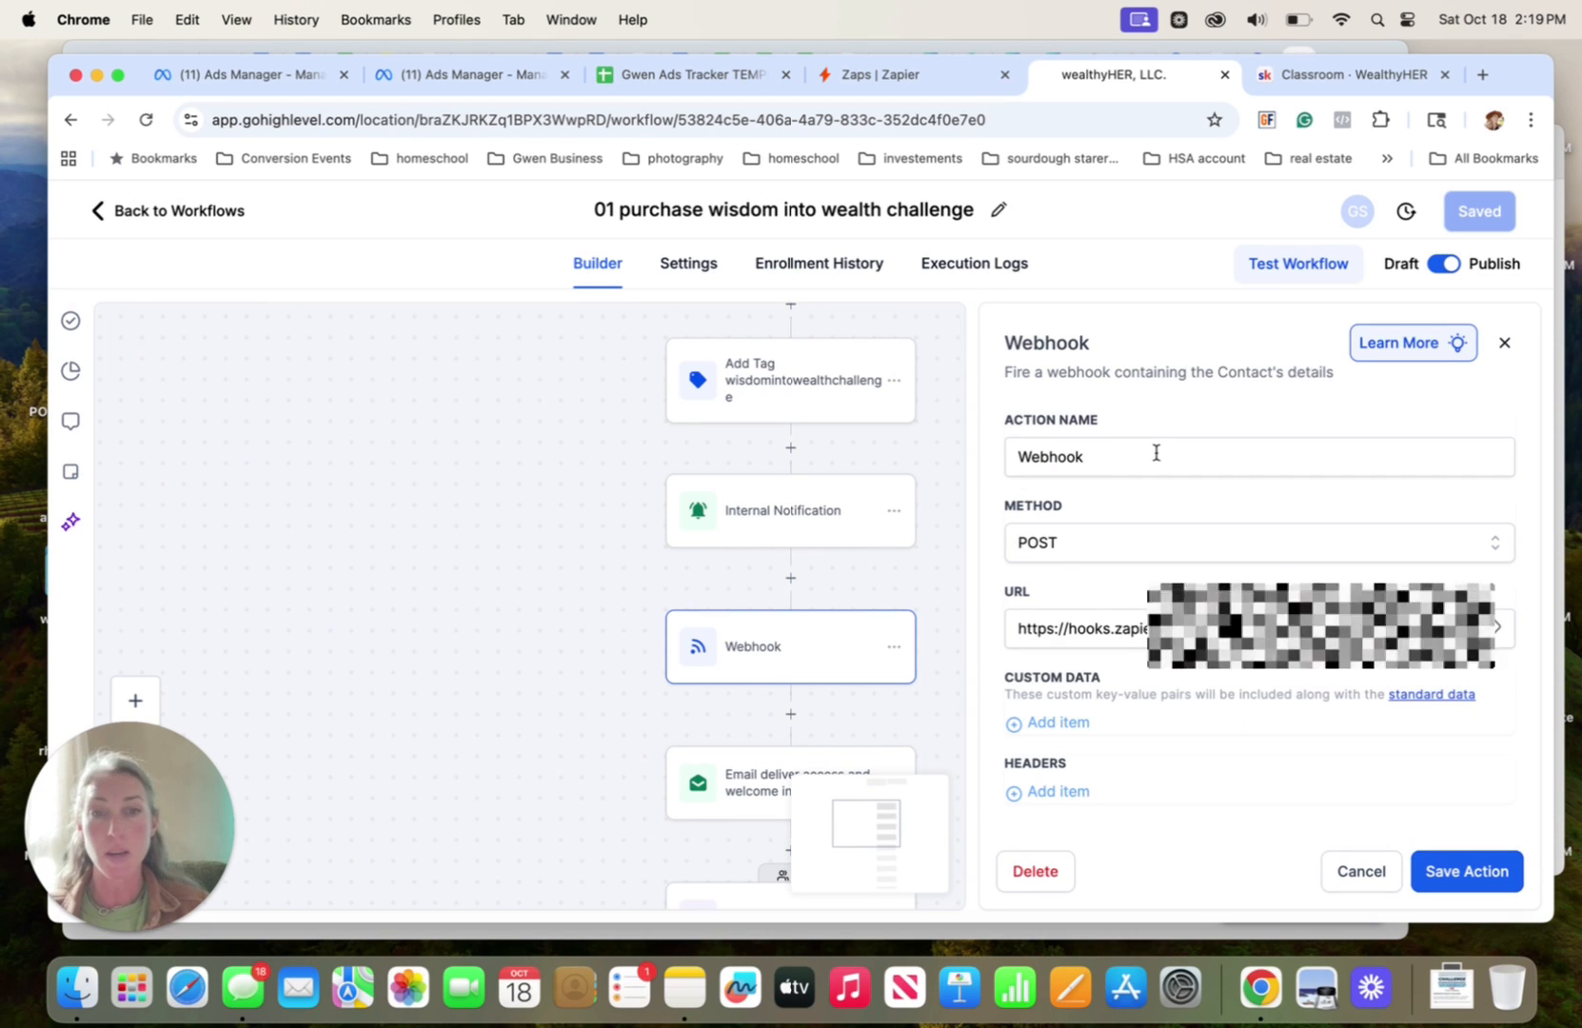
pyautogui.click(1228, 629)
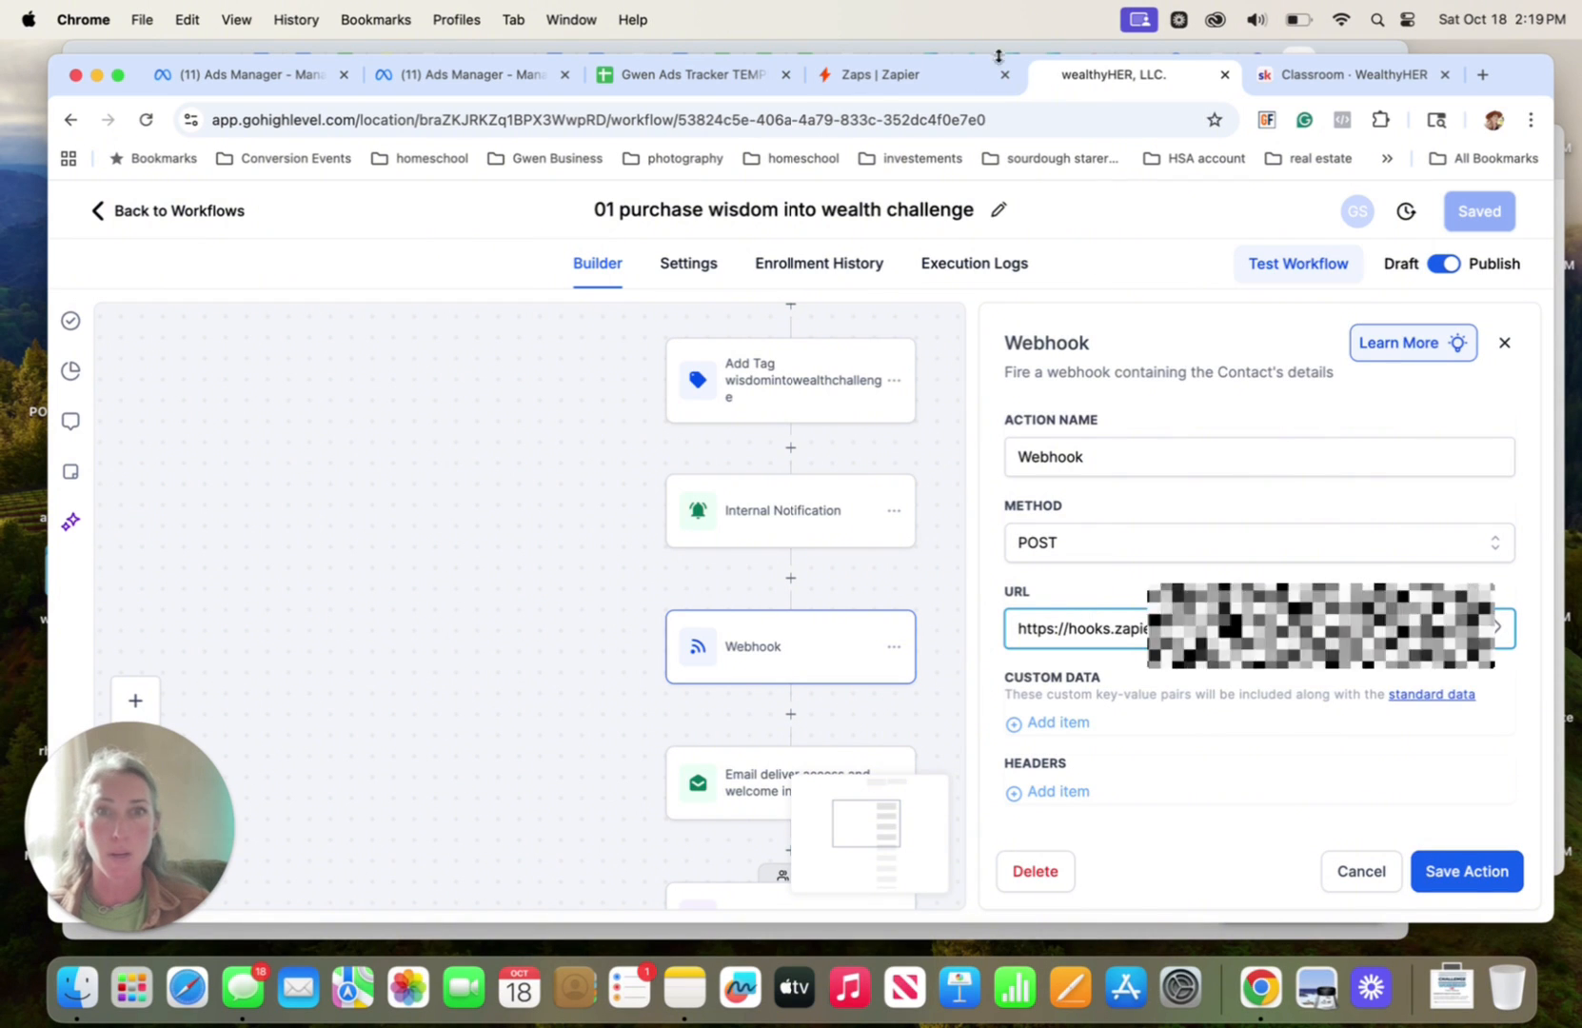
# Switch to Zapier and duplicate the Zap "Auto invite to skool GA Wisdom Into Wealth purchase"
pyautogui.click(876, 77)
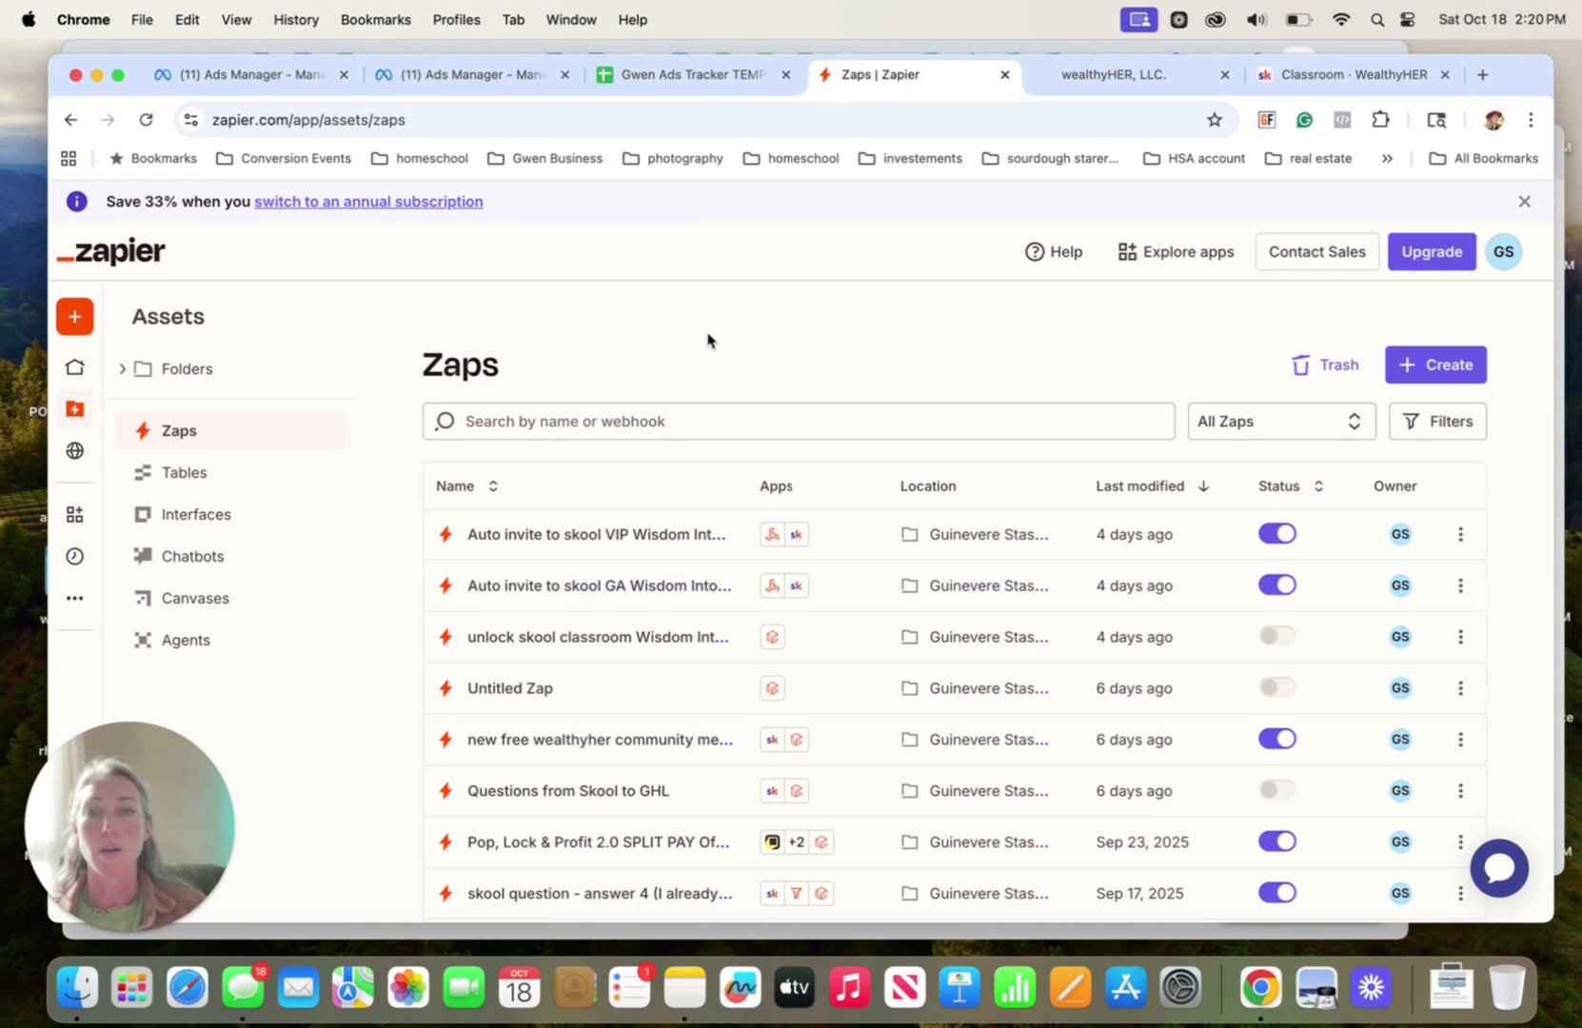
pyautogui.click(580, 587)
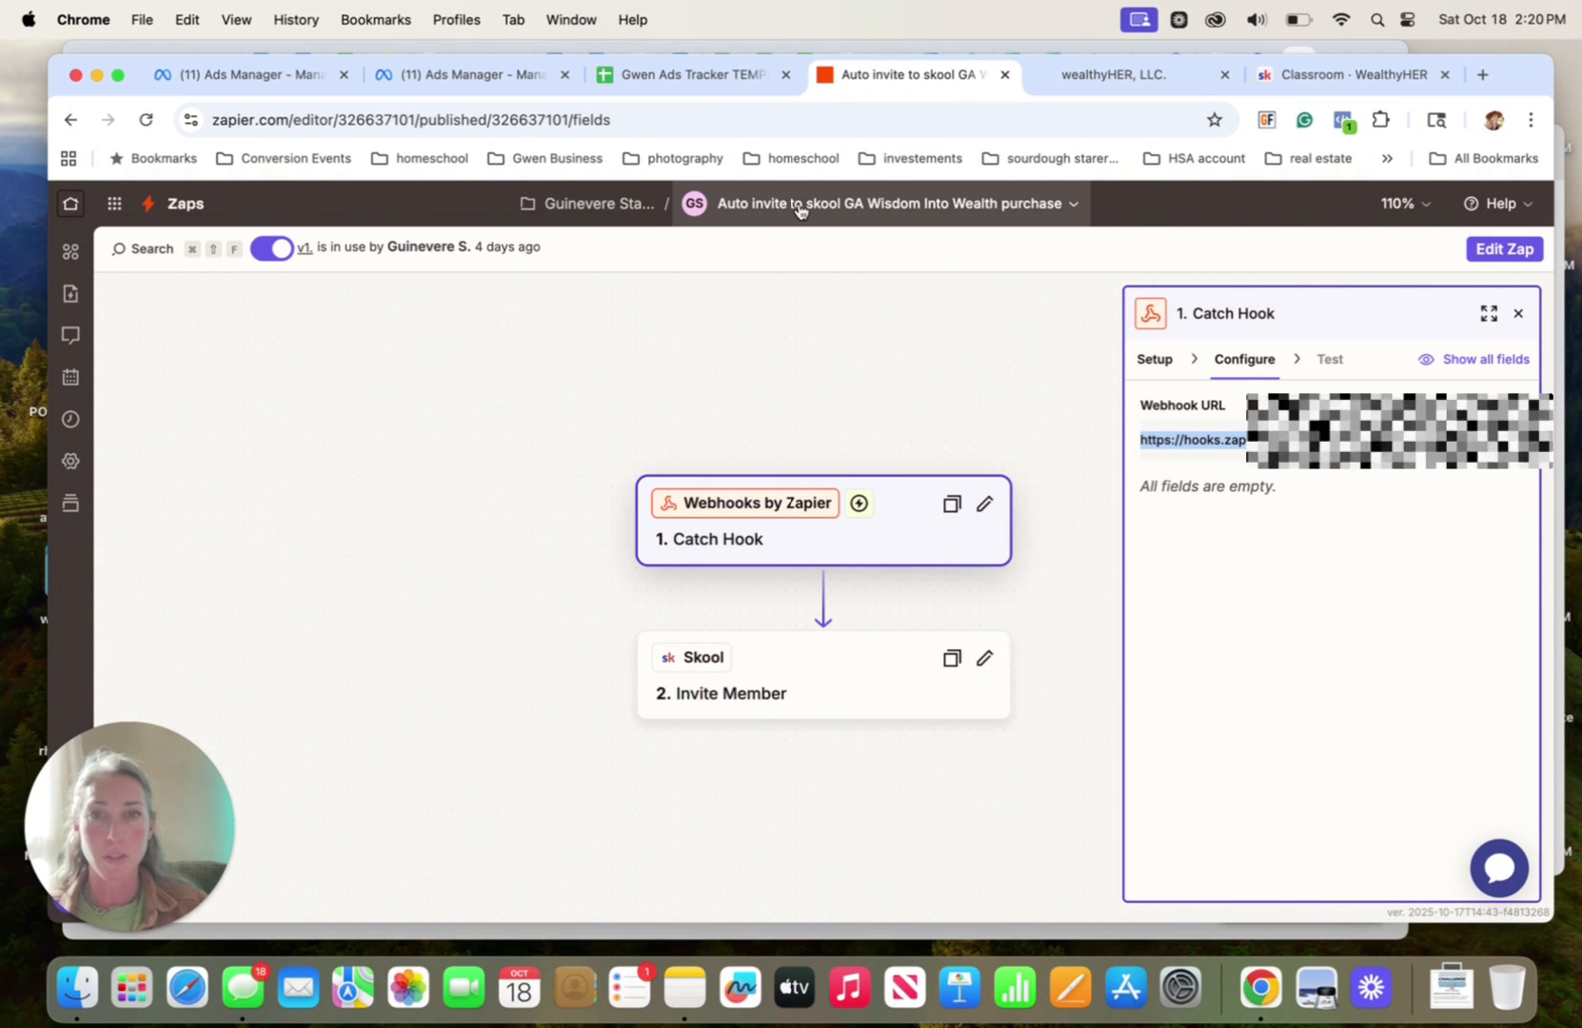
pyautogui.click(1075, 203)
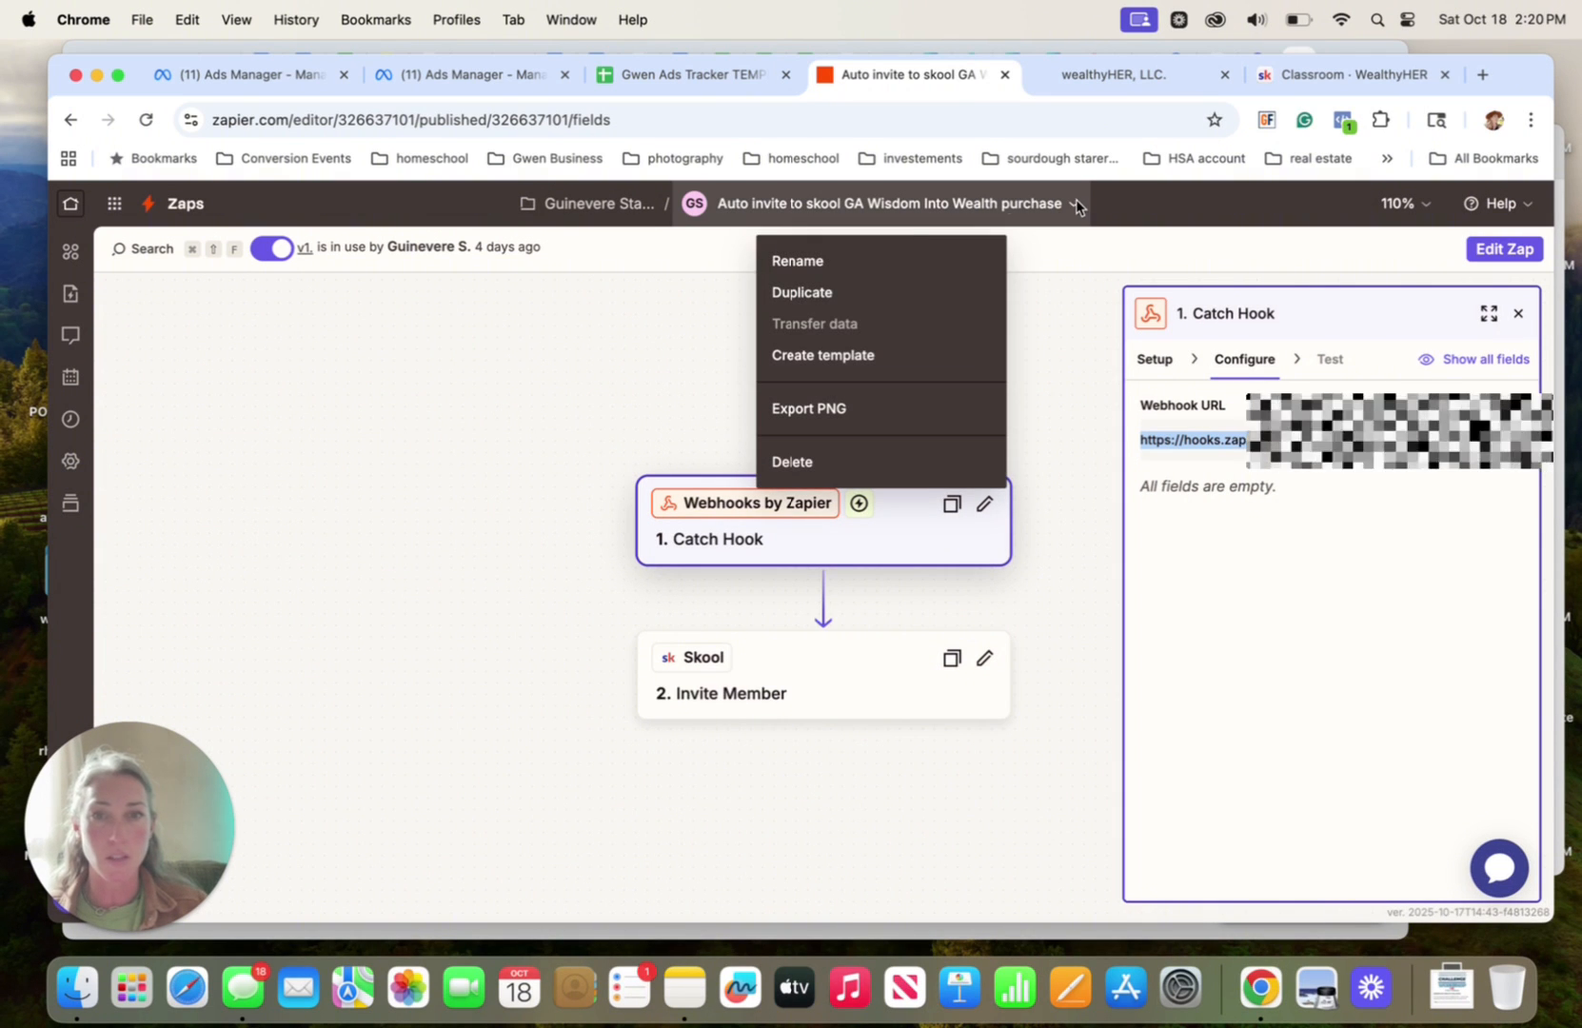
pyautogui.click(876, 292)
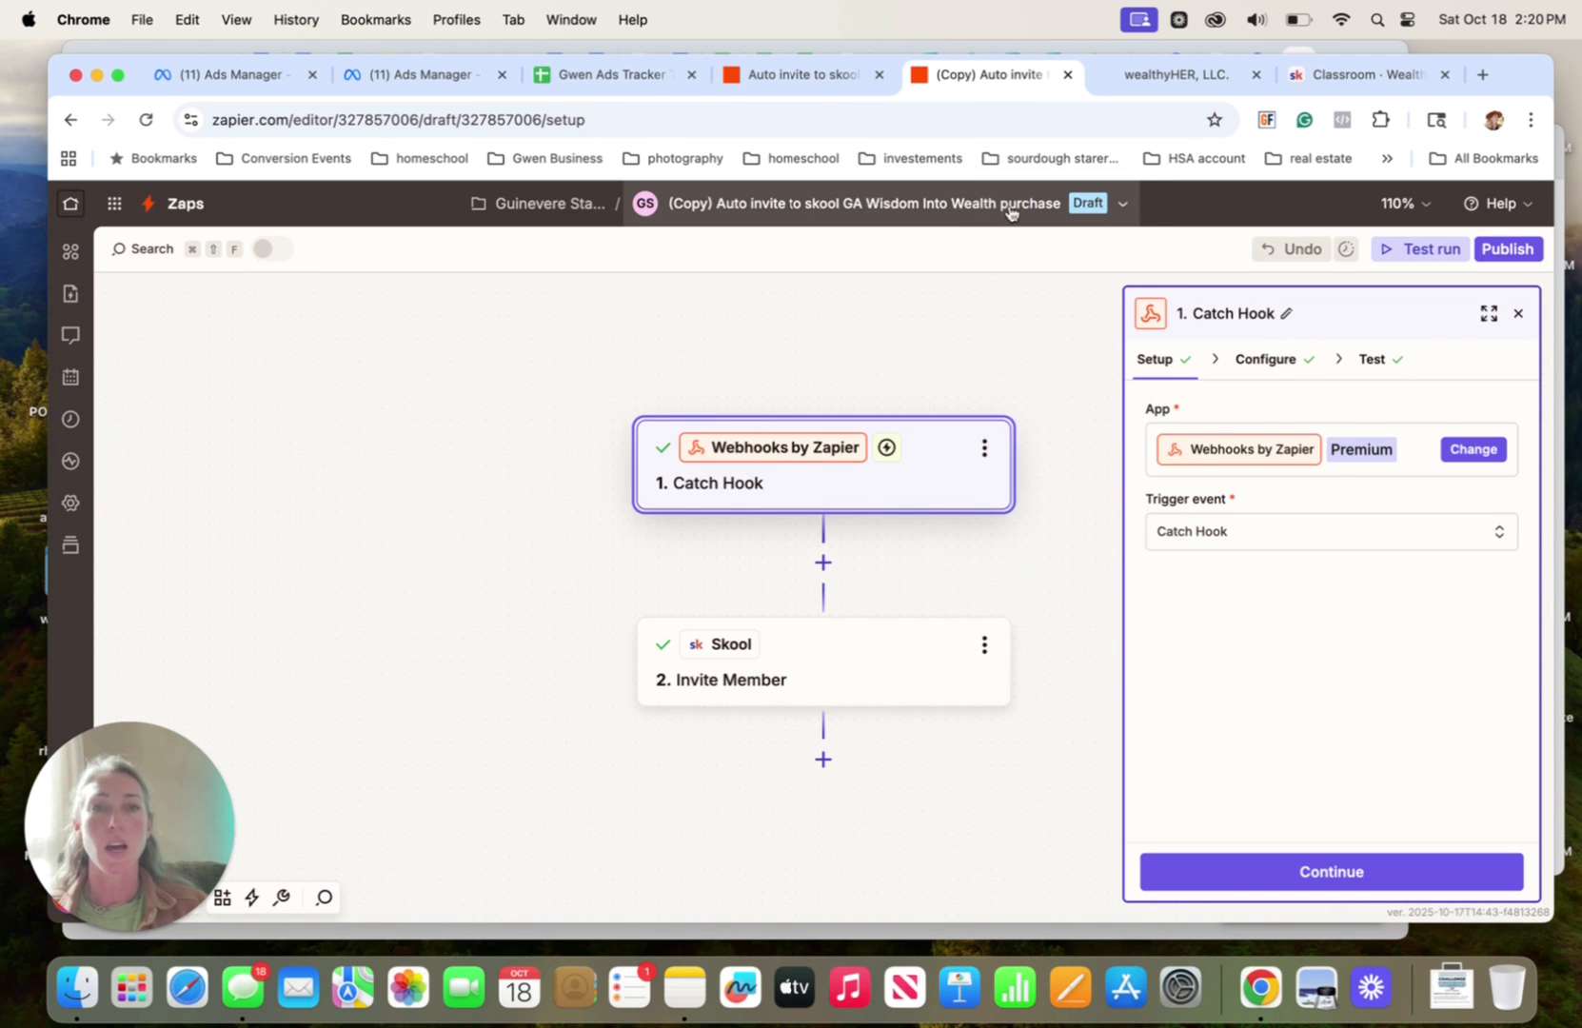
# Rename the copied Zap as "duplicate" and dismiss the auto-save notice
pyautogui.click(1123, 203)
pyautogui.click(873, 253)
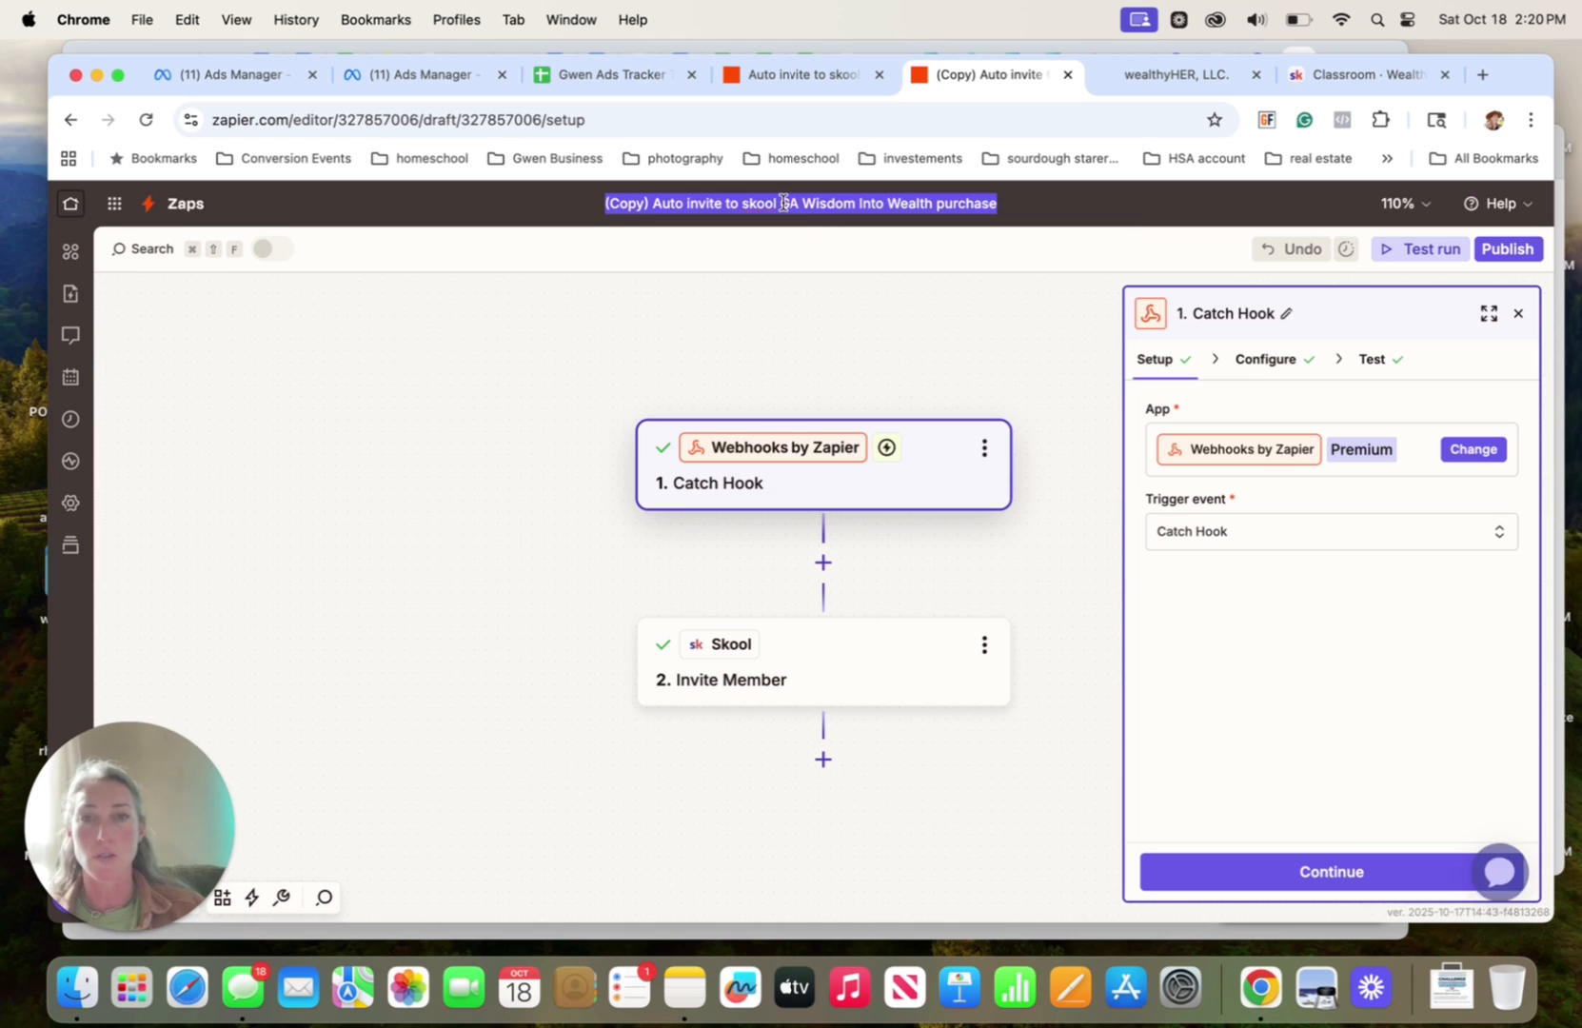
pyautogui.write('duplicate')
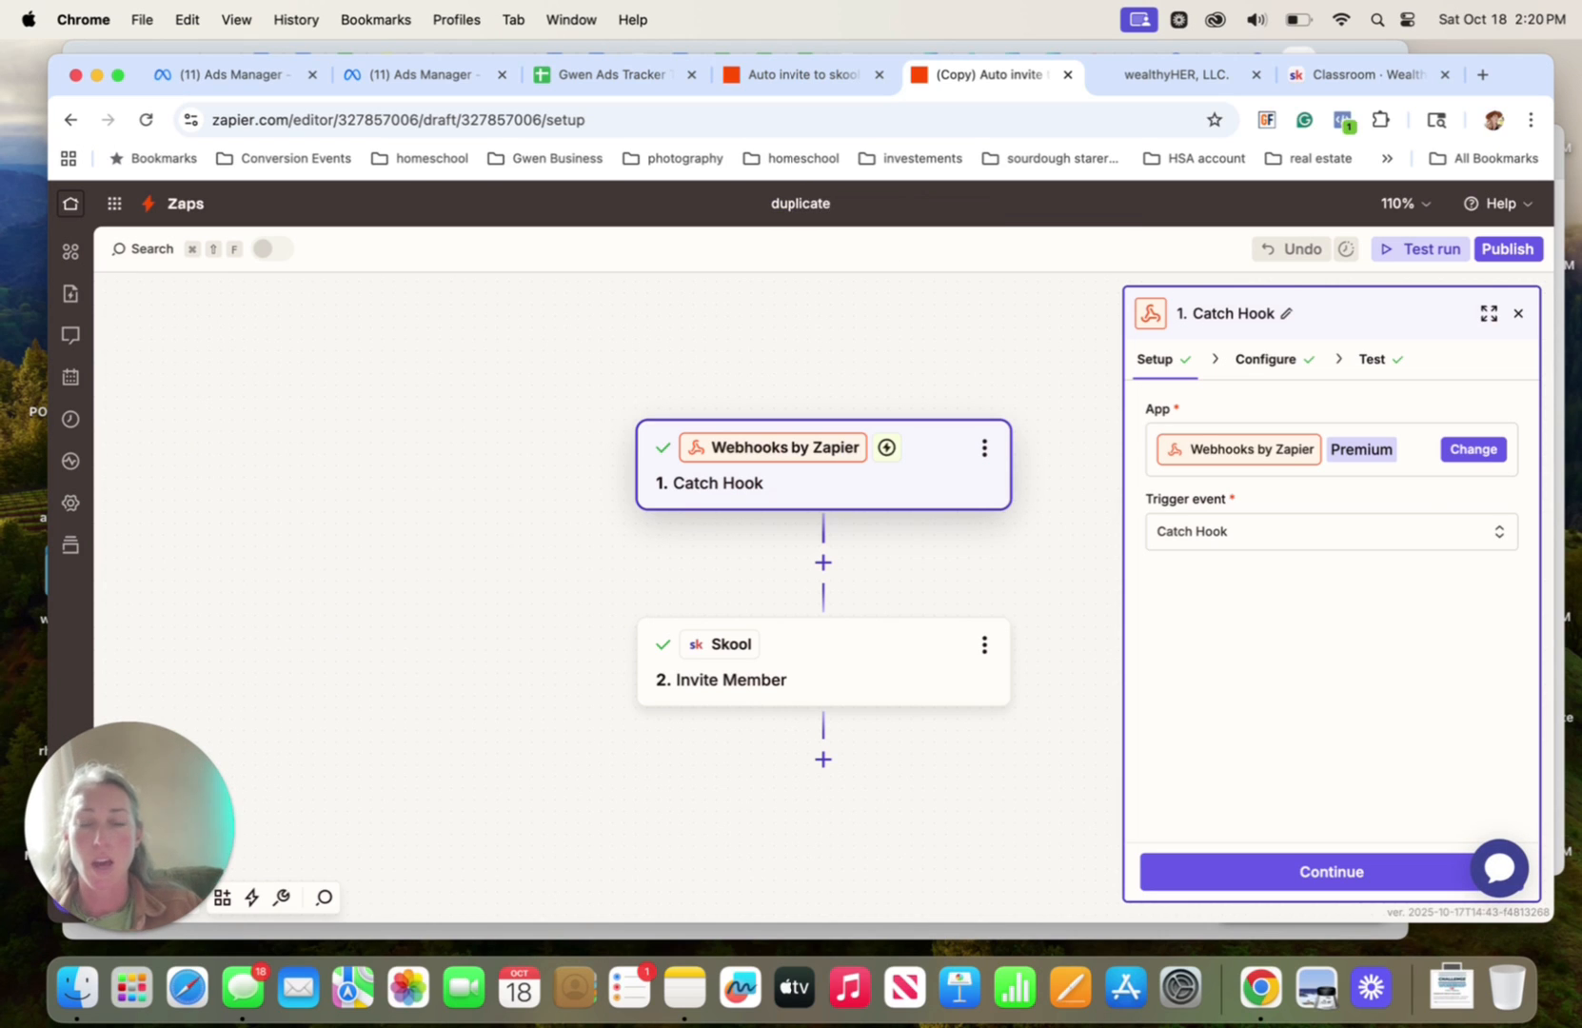
pyautogui.click(838, 269)
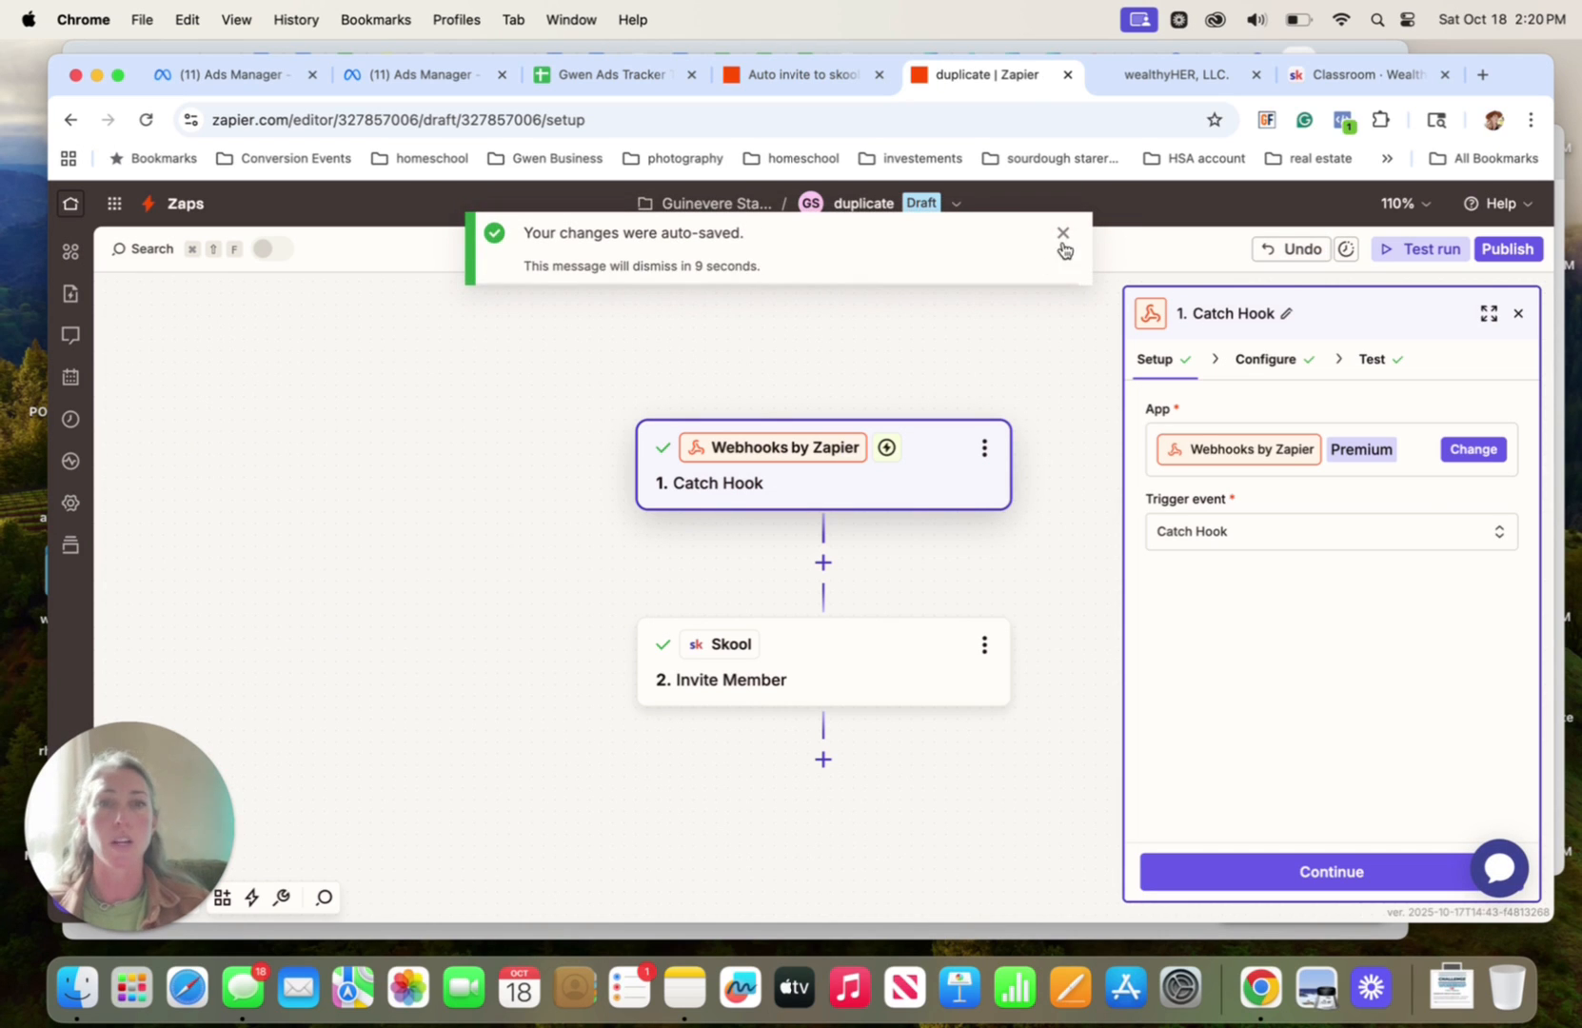
pyautogui.click(1063, 240)
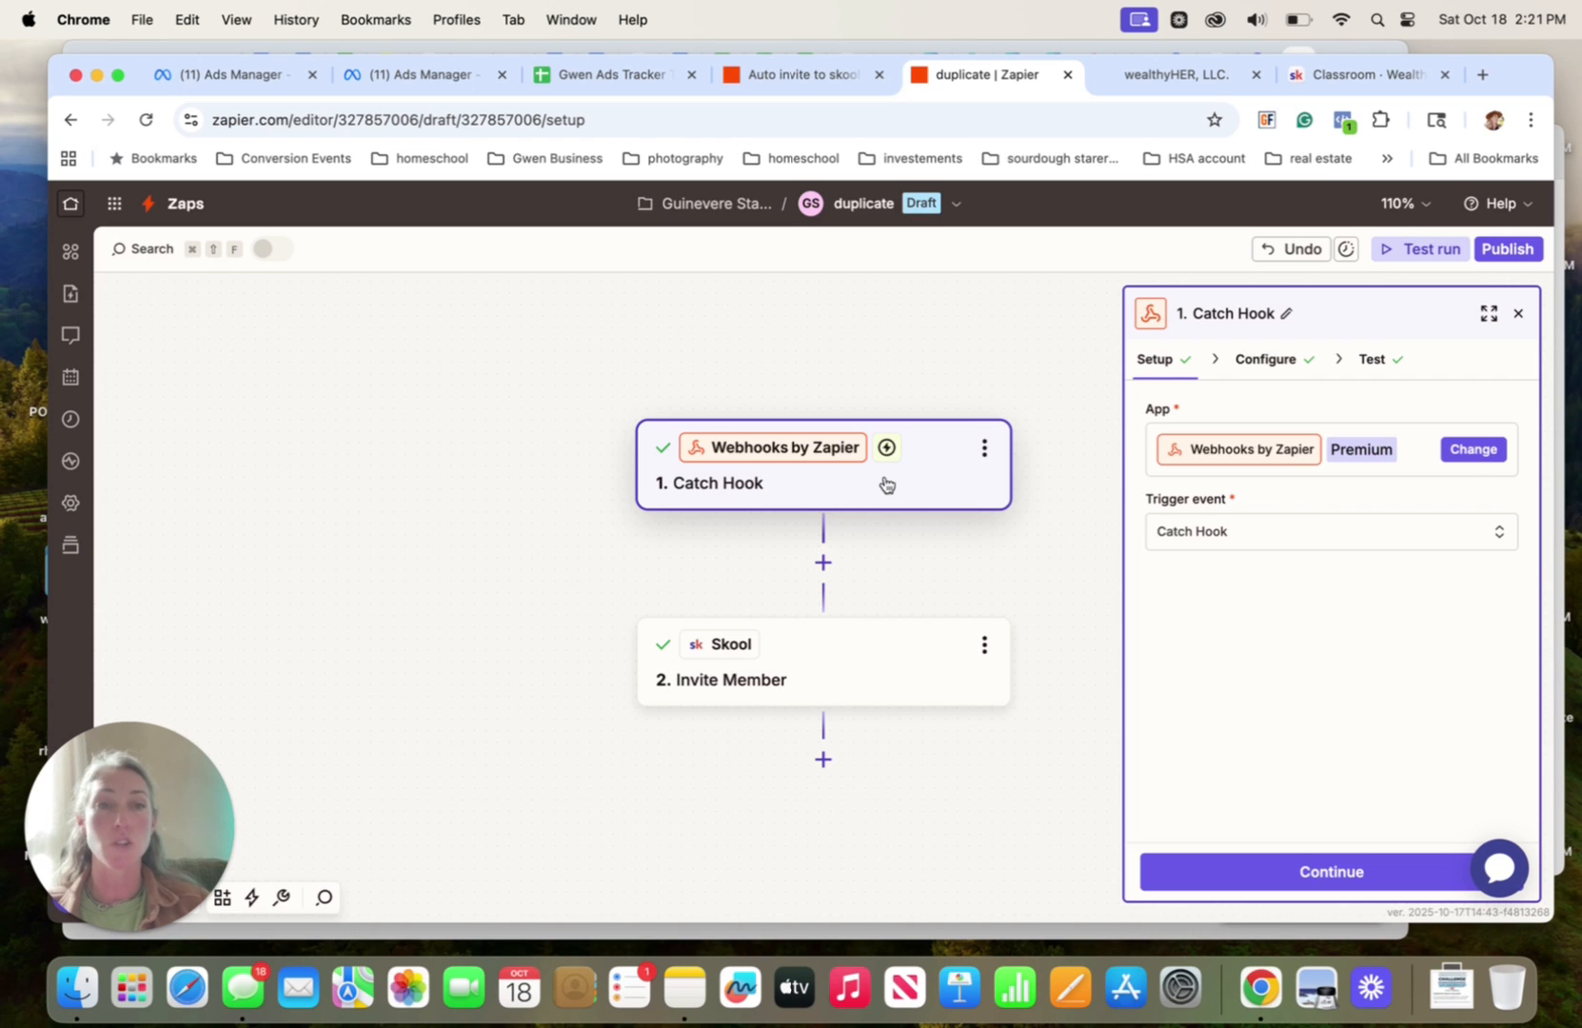
# Examine the Catch Hook trigger's available apps, child key configuration and webhook URL in the copied Zap
pyautogui.click(1414, 453)
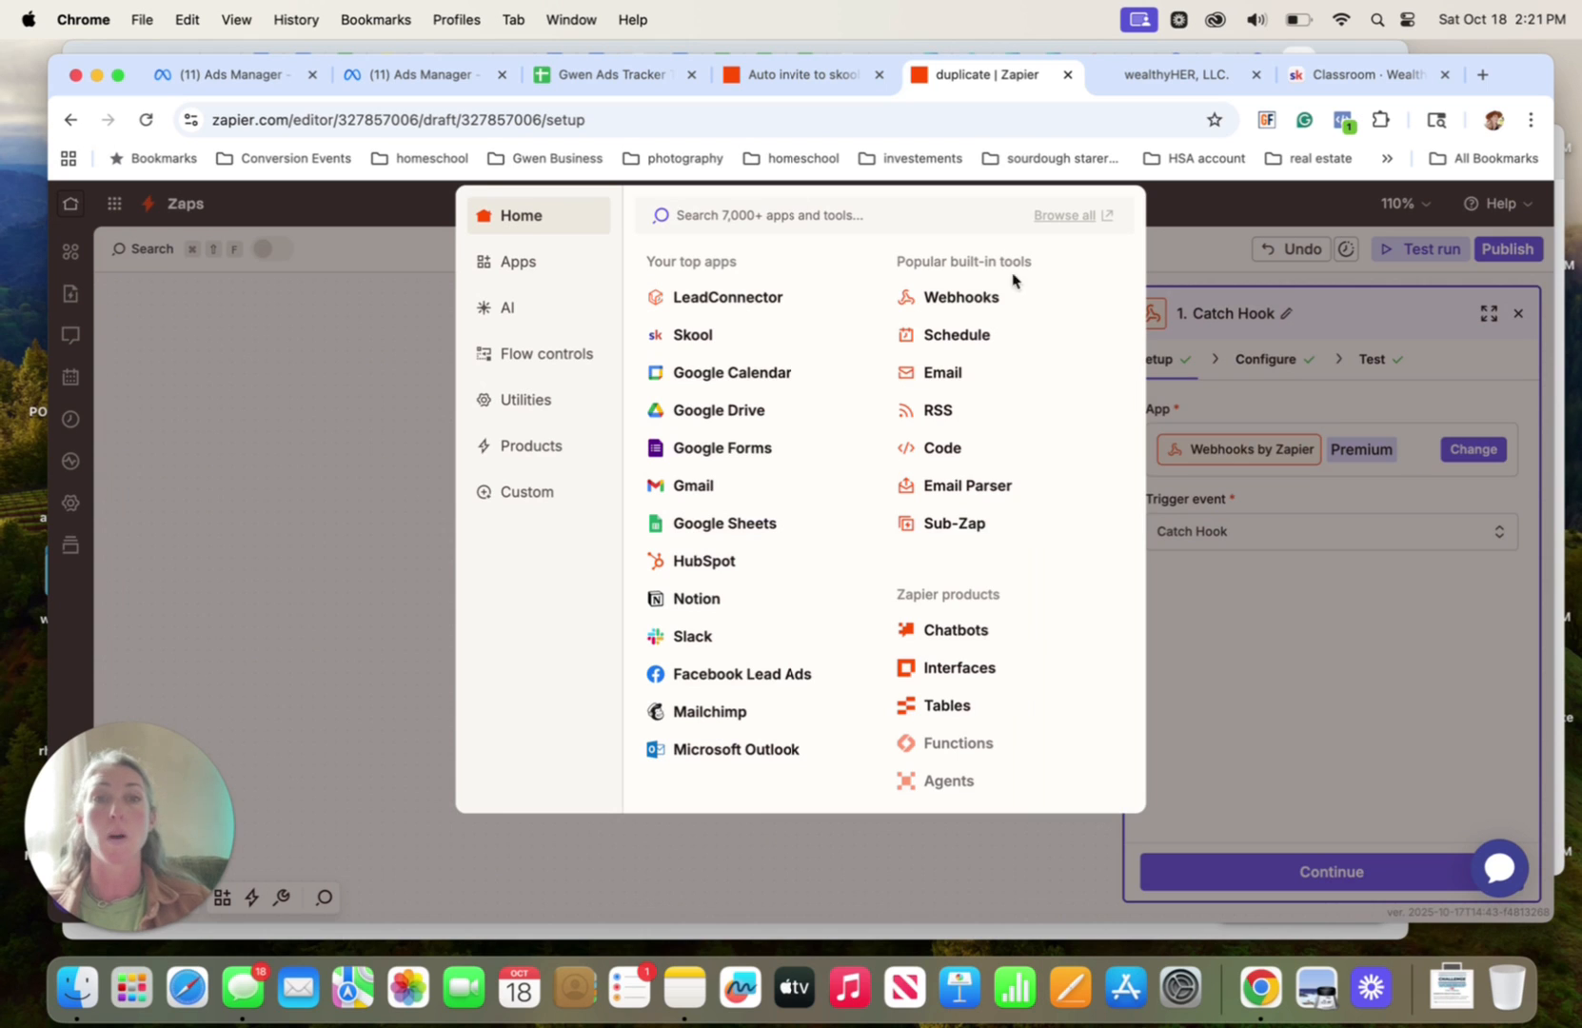
pyautogui.click(1177, 249)
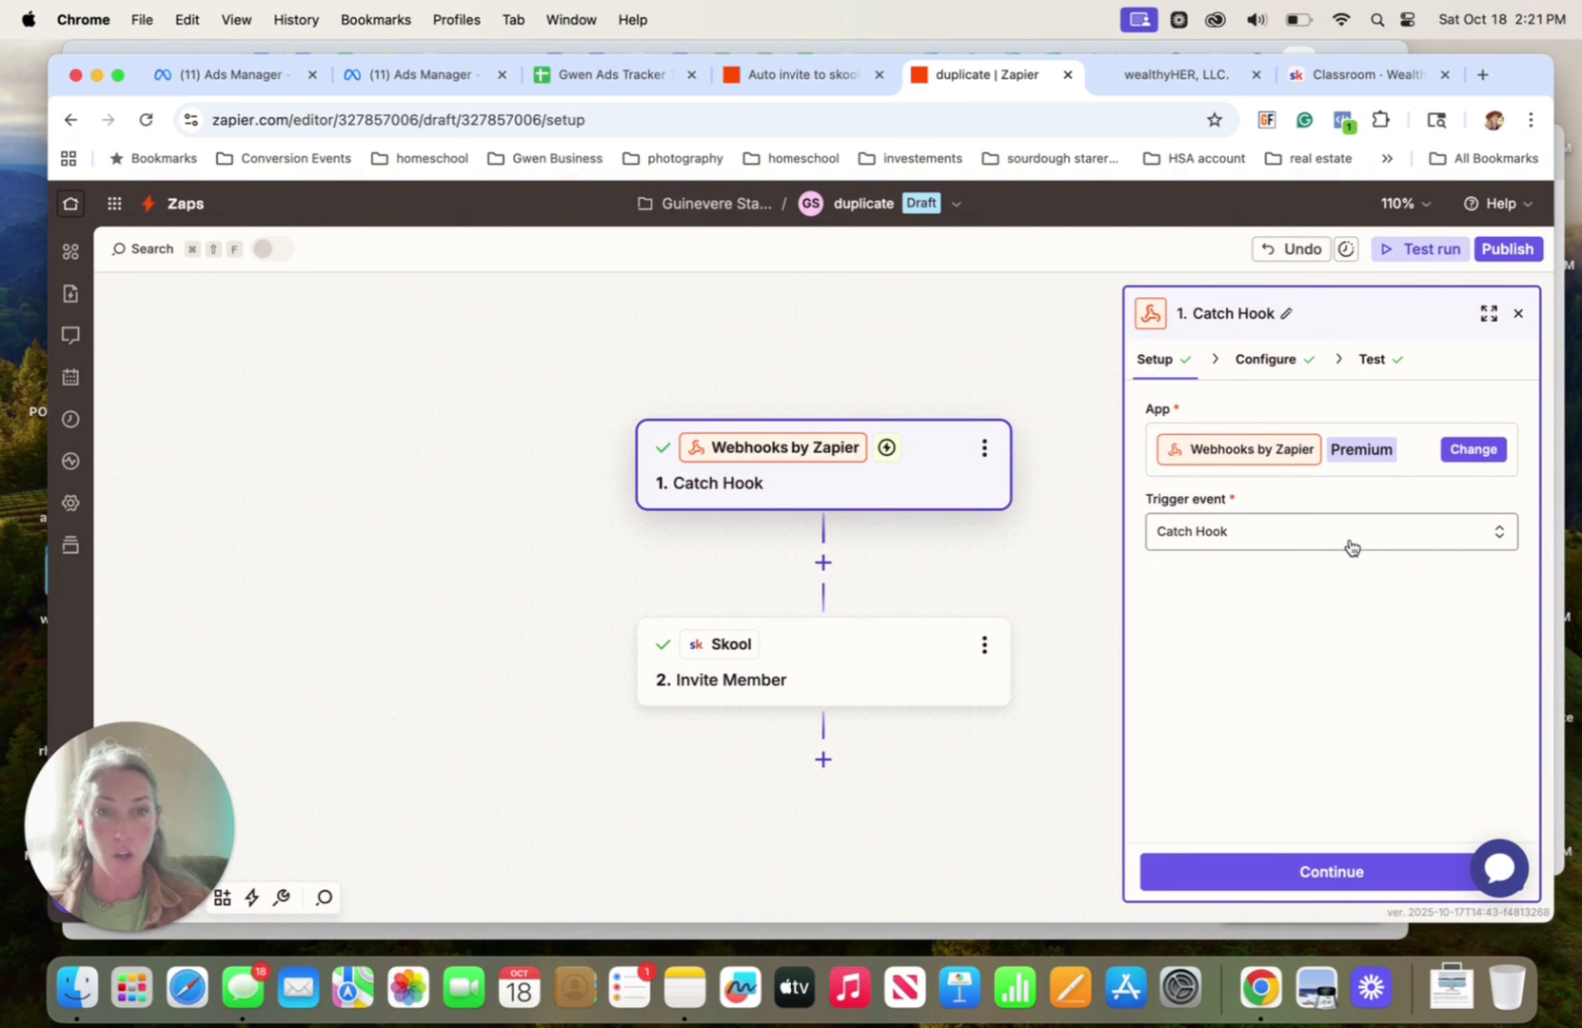
pyautogui.click(1244, 361)
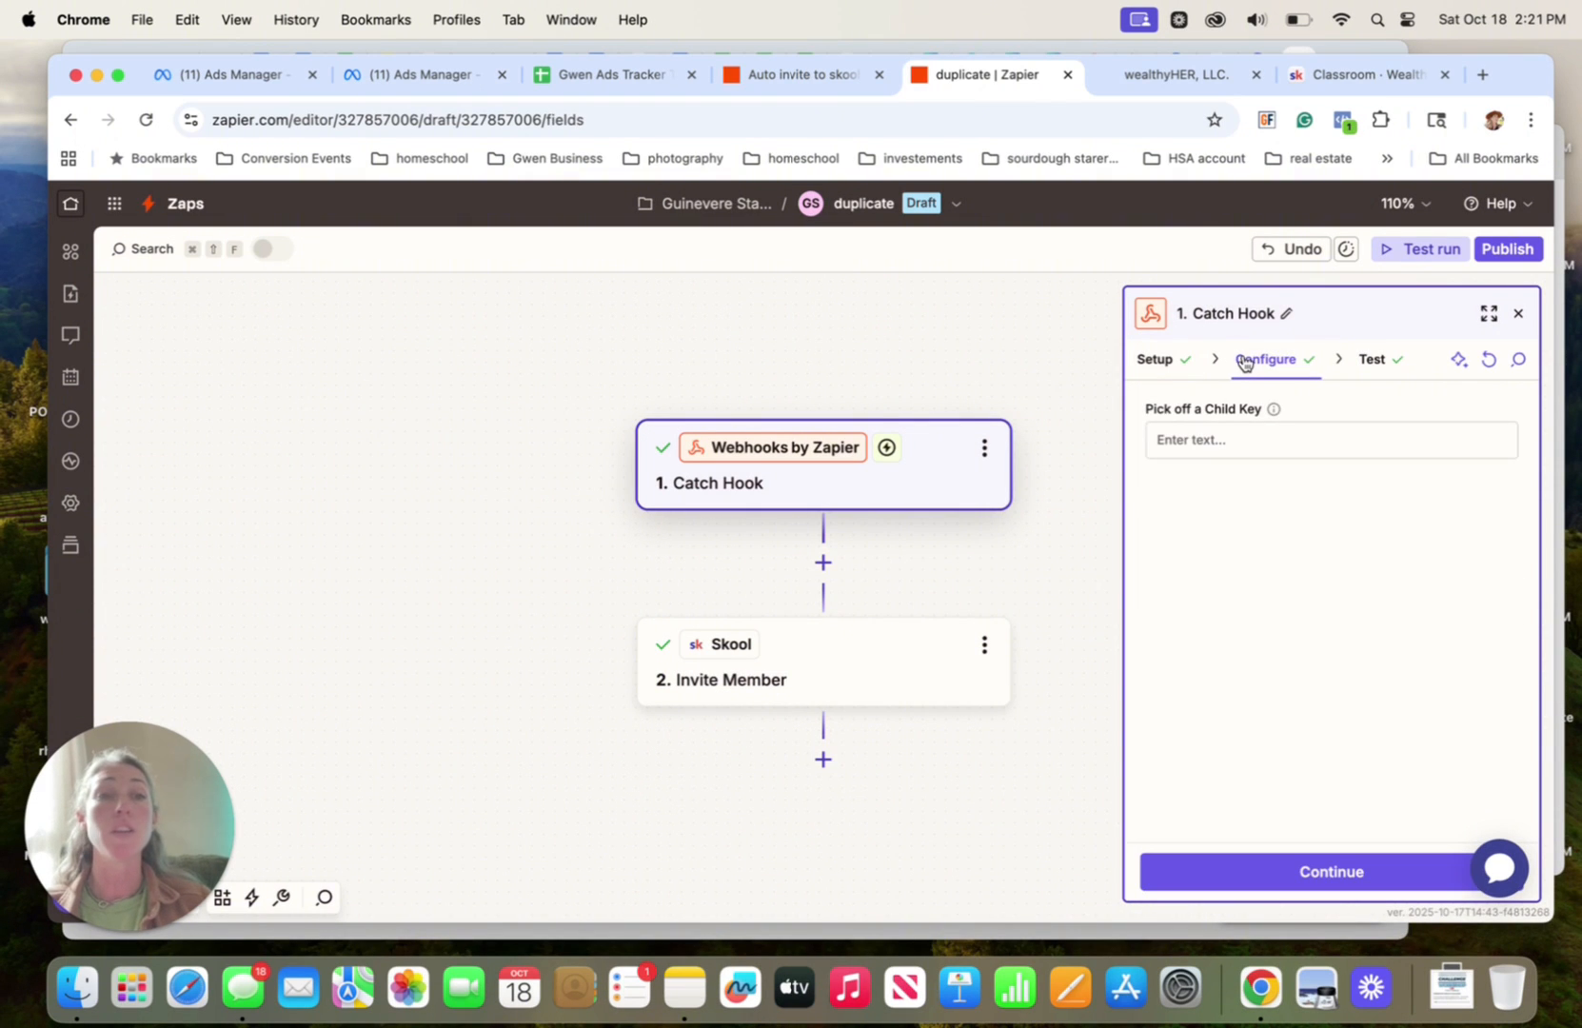
pyautogui.click(1374, 361)
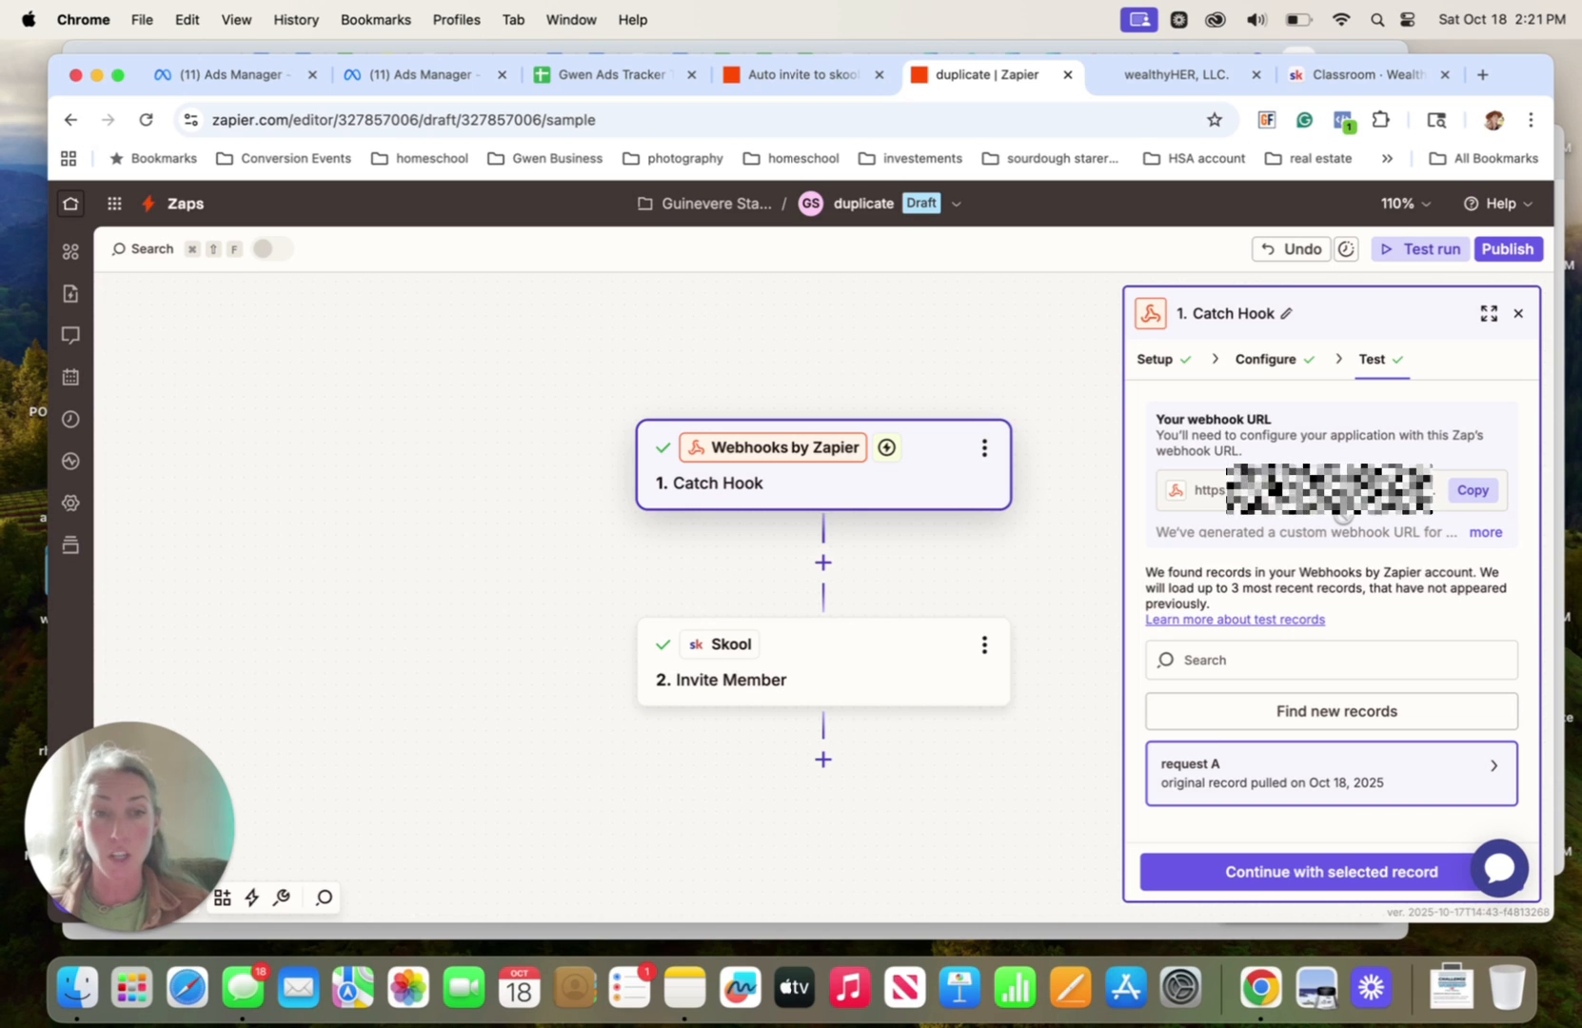
# Find new test records for the Catch Hook trigger and examine the contact and location fields of request A
pyautogui.click(1147, 84)
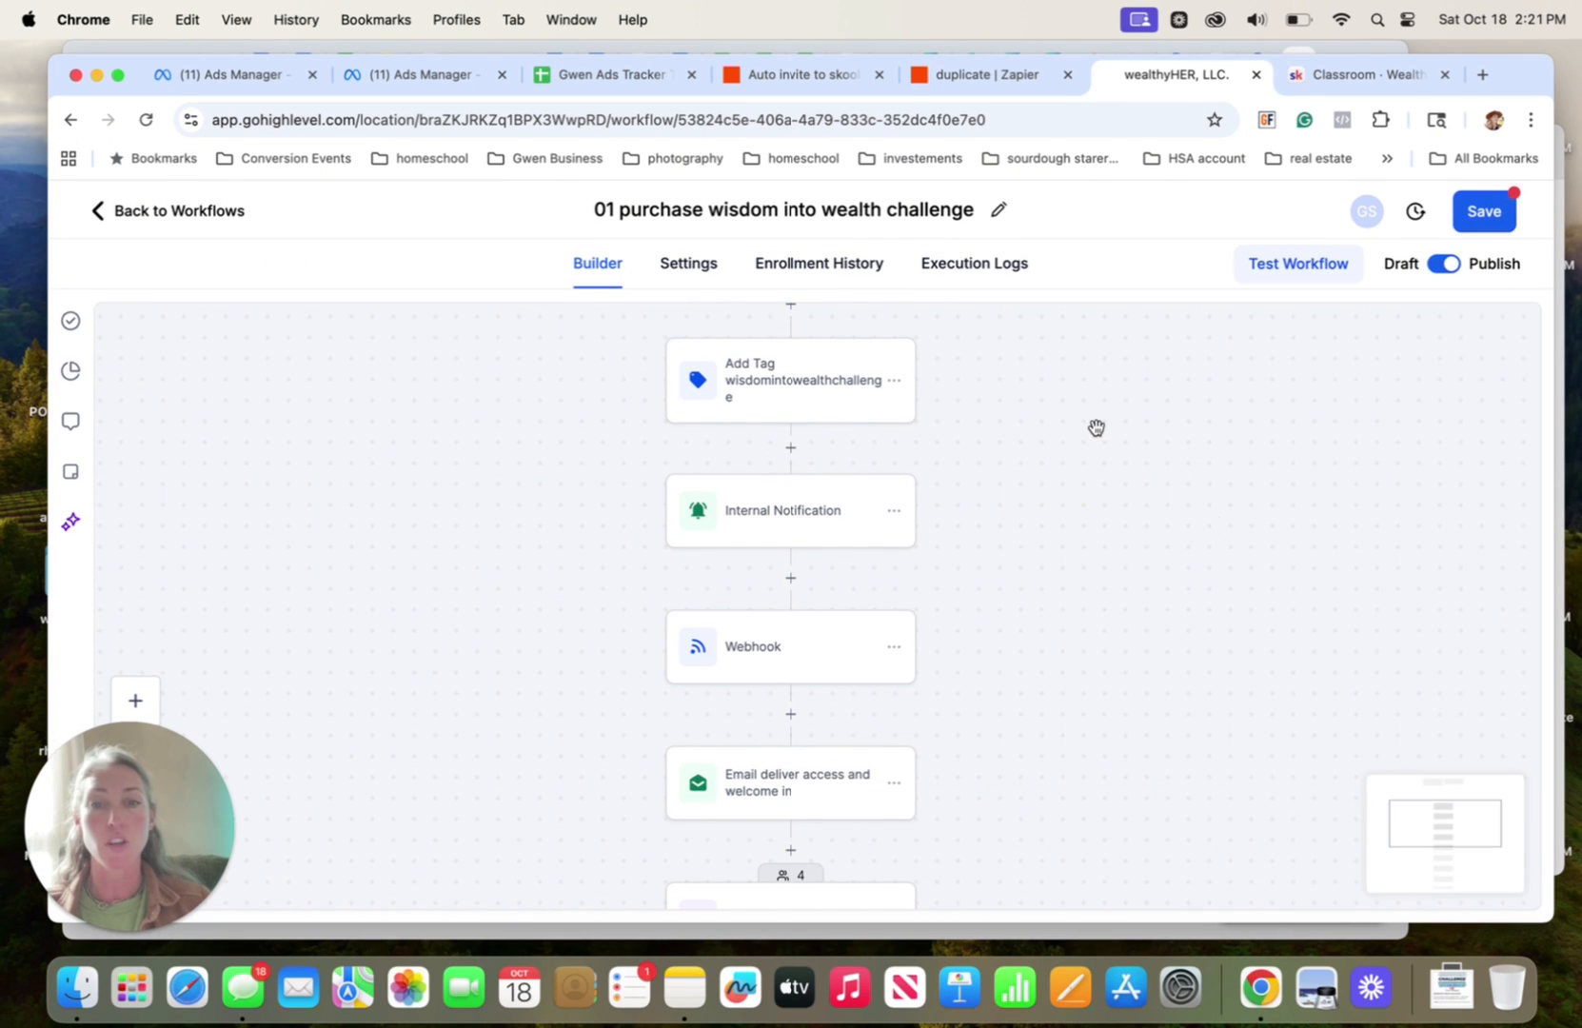
pyautogui.click(1017, 81)
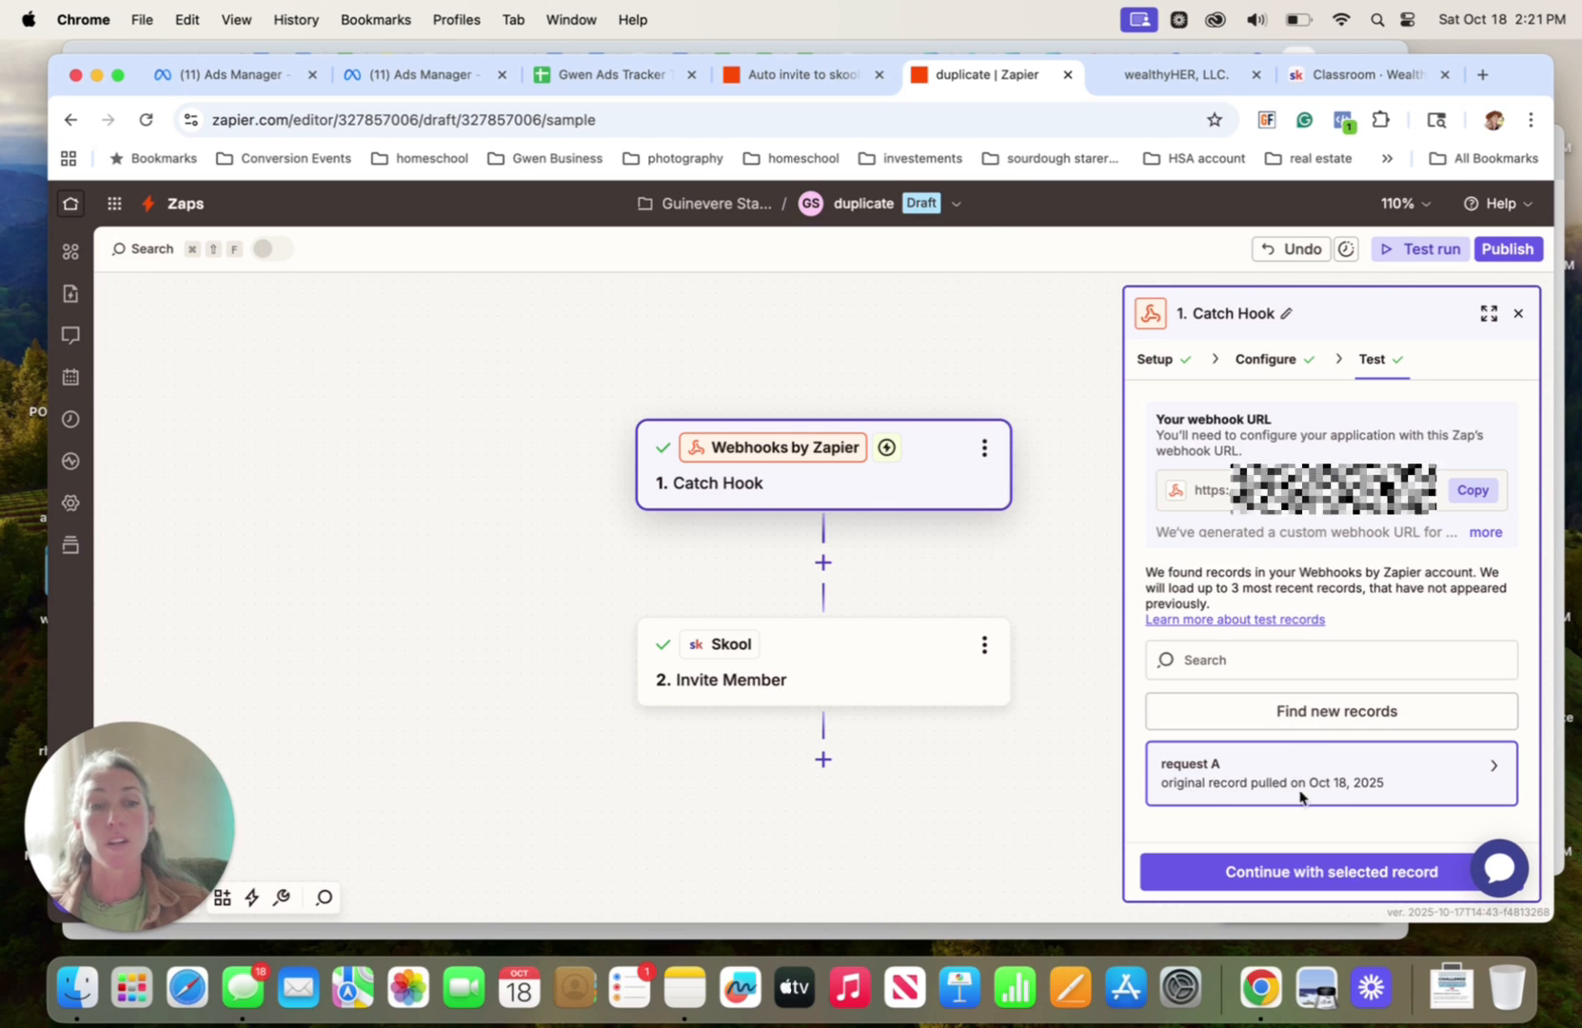
pyautogui.click(1339, 713)
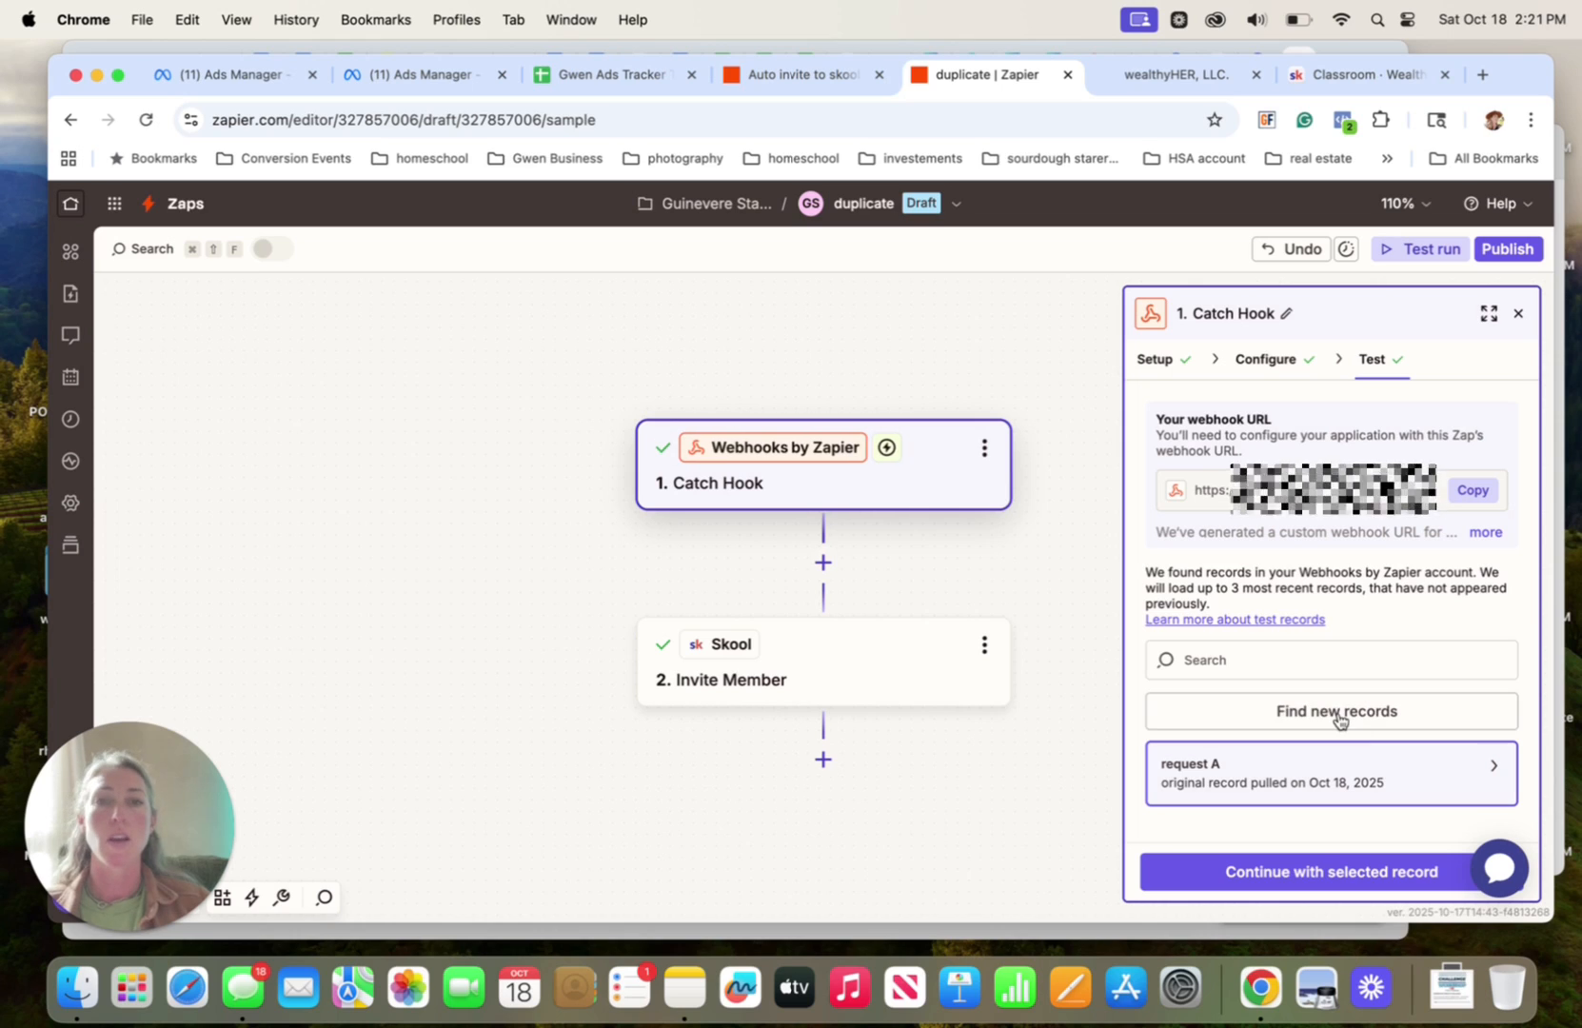
pyautogui.moveTo(1247, 785)
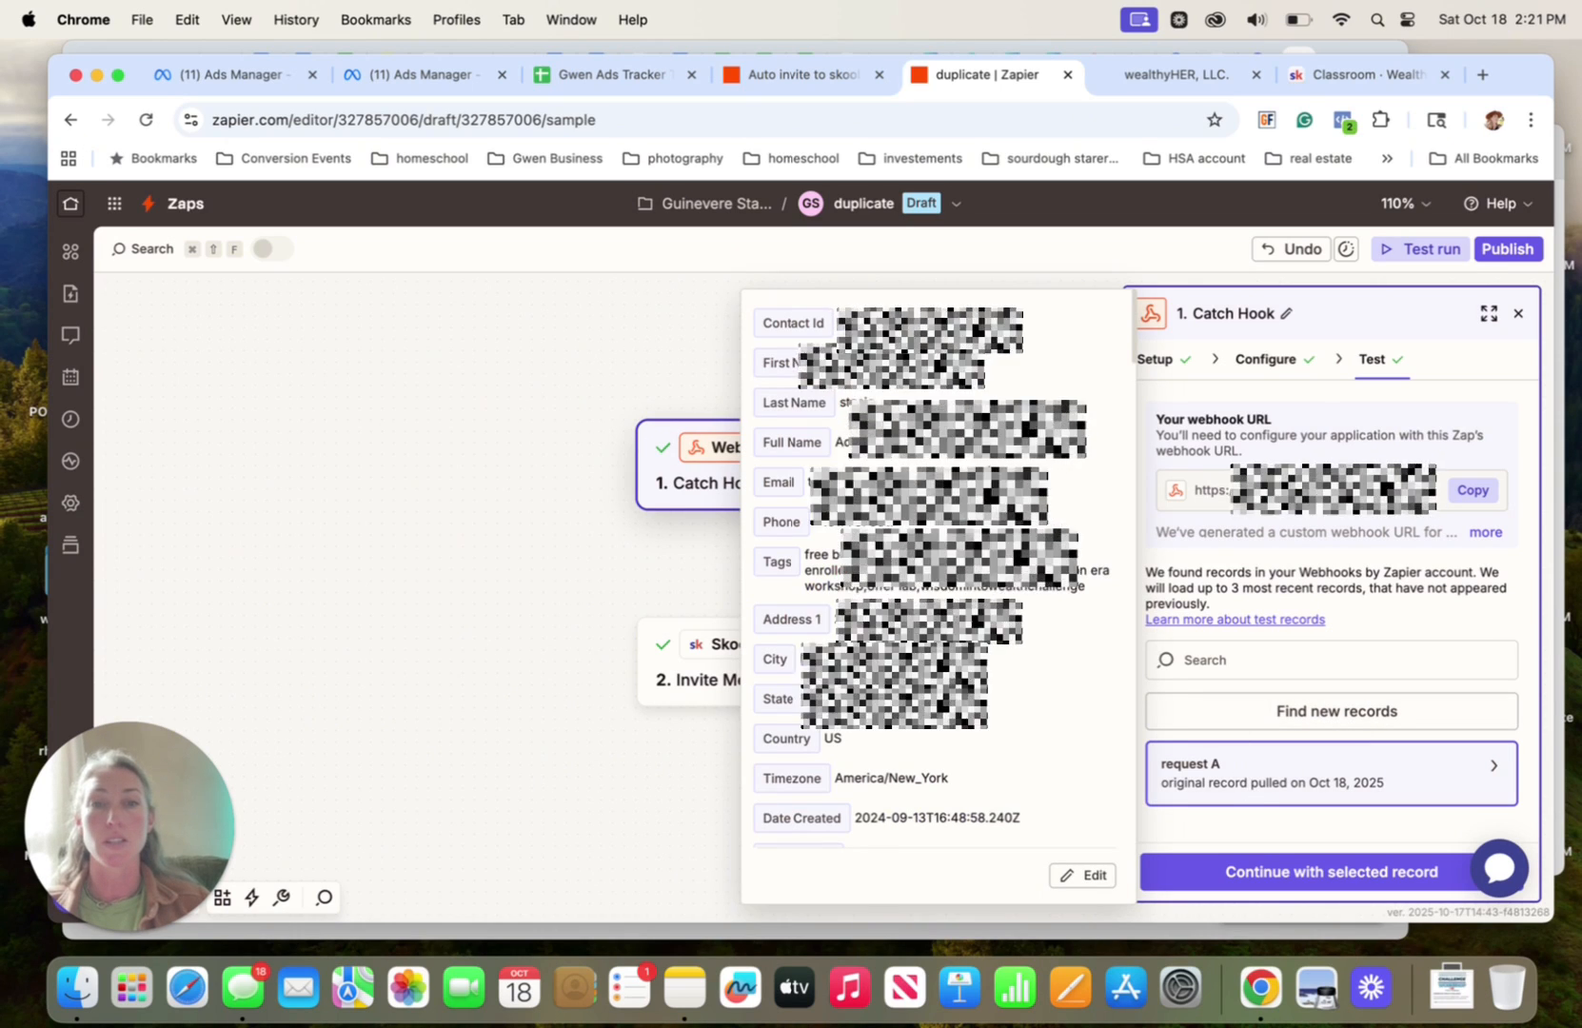
pyautogui.scroll(-3, 838, 603)
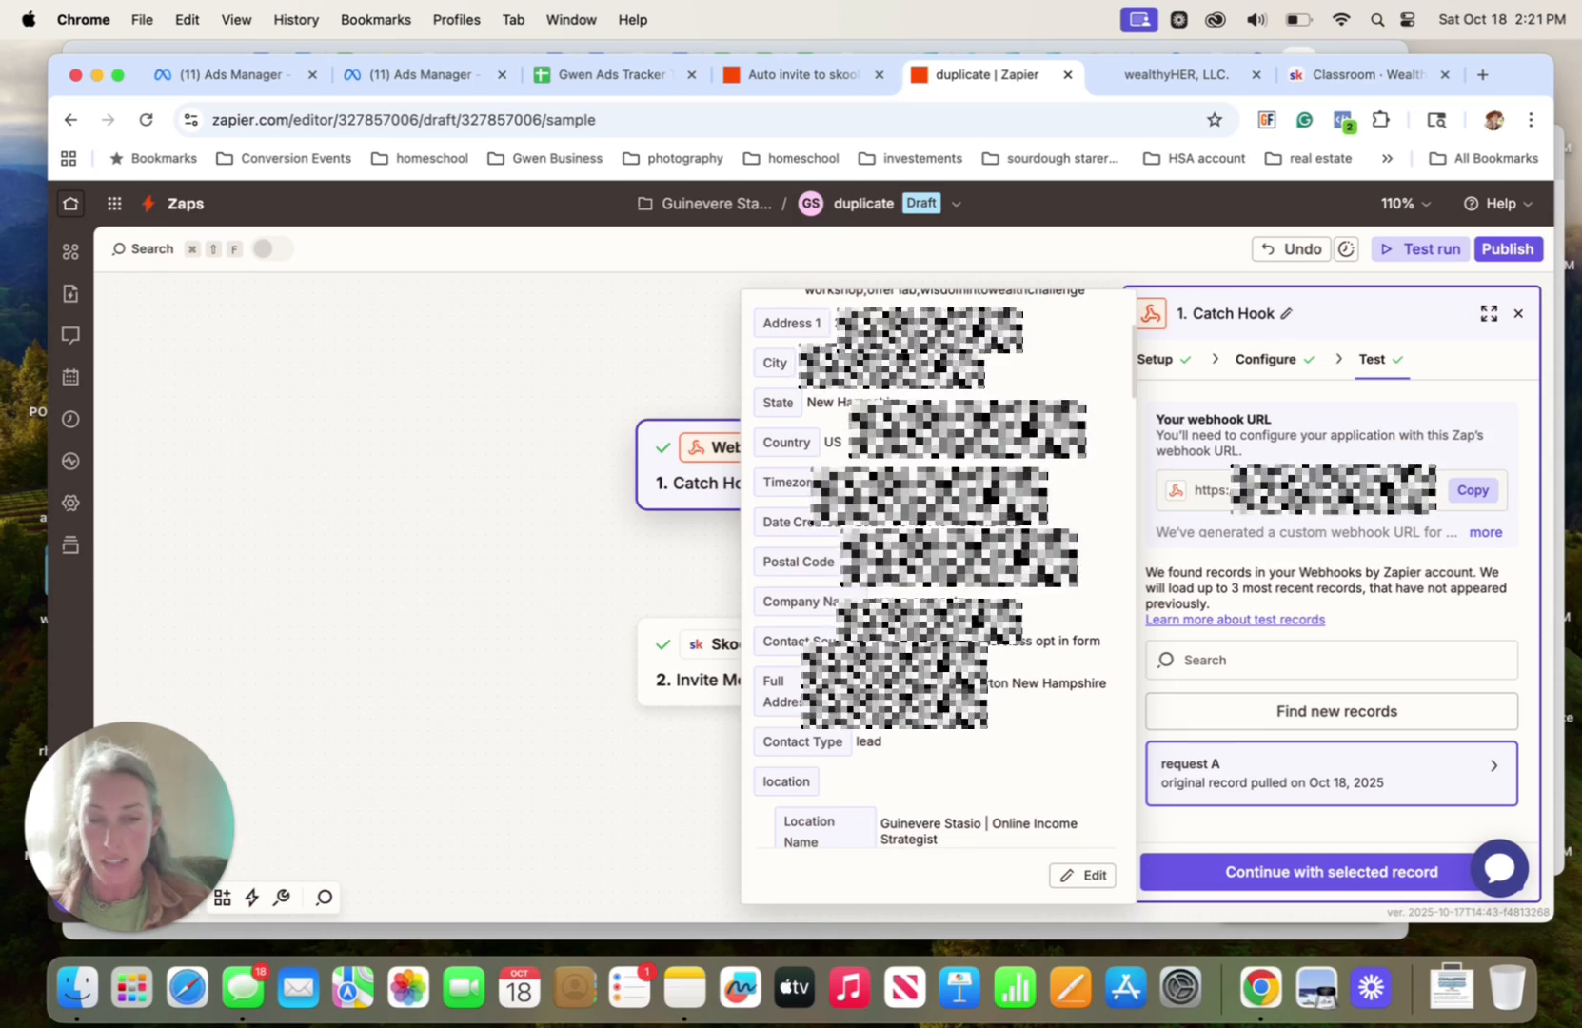
pyautogui.scroll(-3, 857, 609)
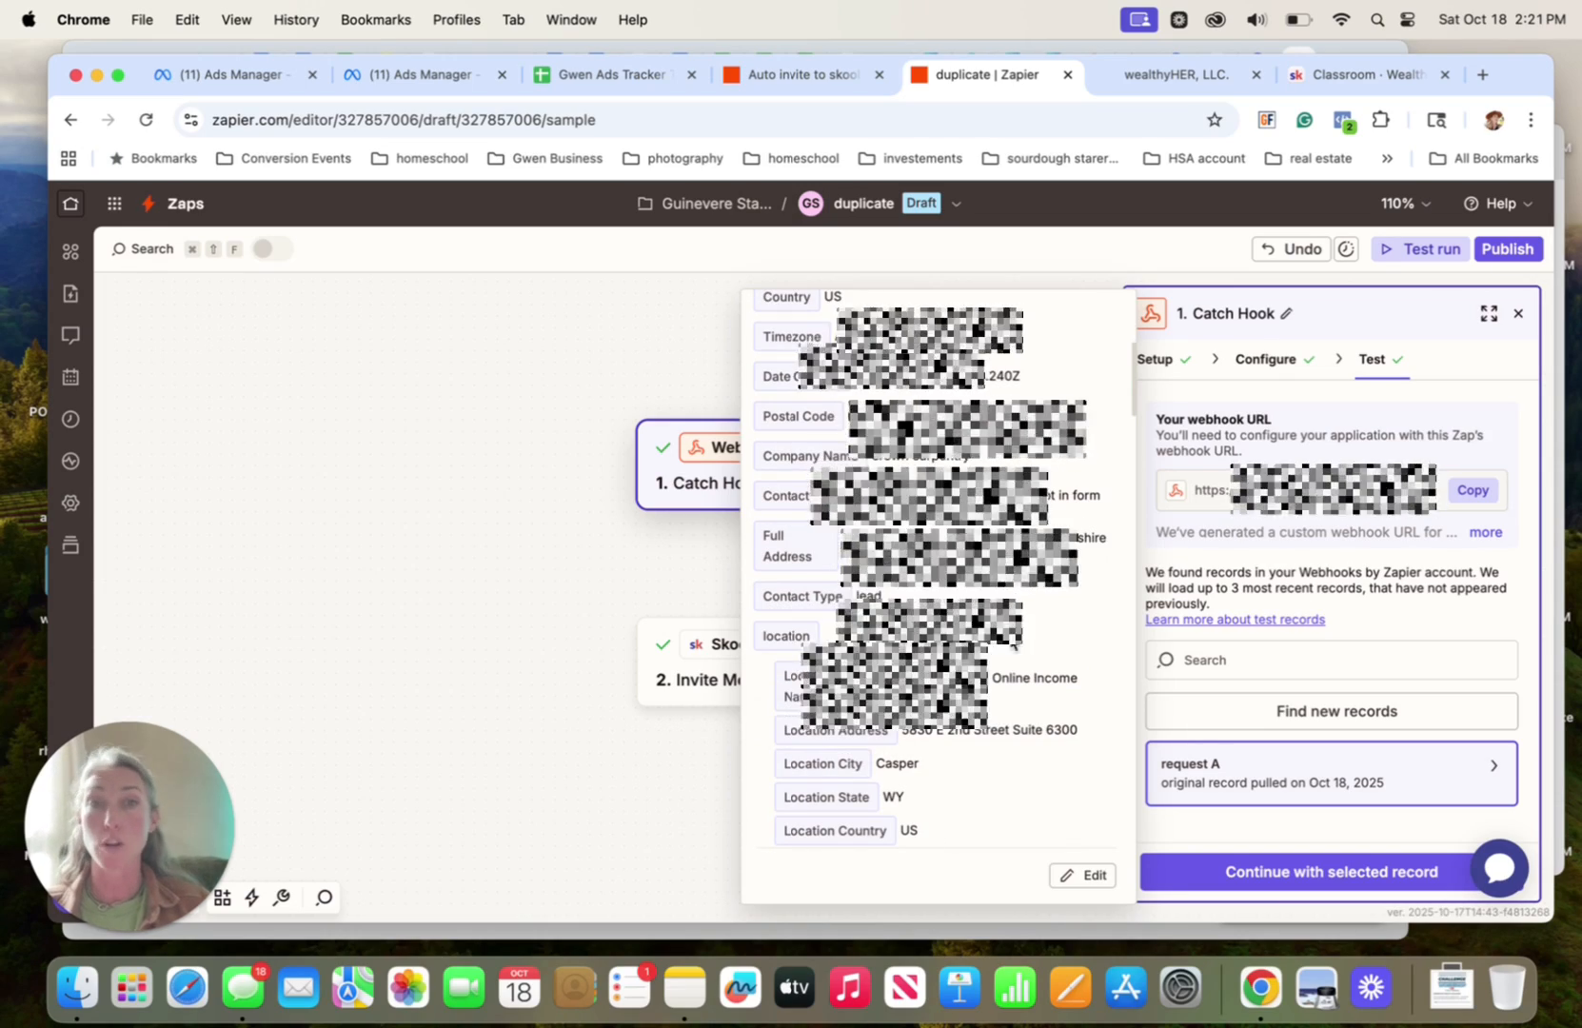
# Check the purchase workflow in GoHighLevel, return to Zapier, and examine request A's workflow, payment and line-item data
pyautogui.click(1162, 74)
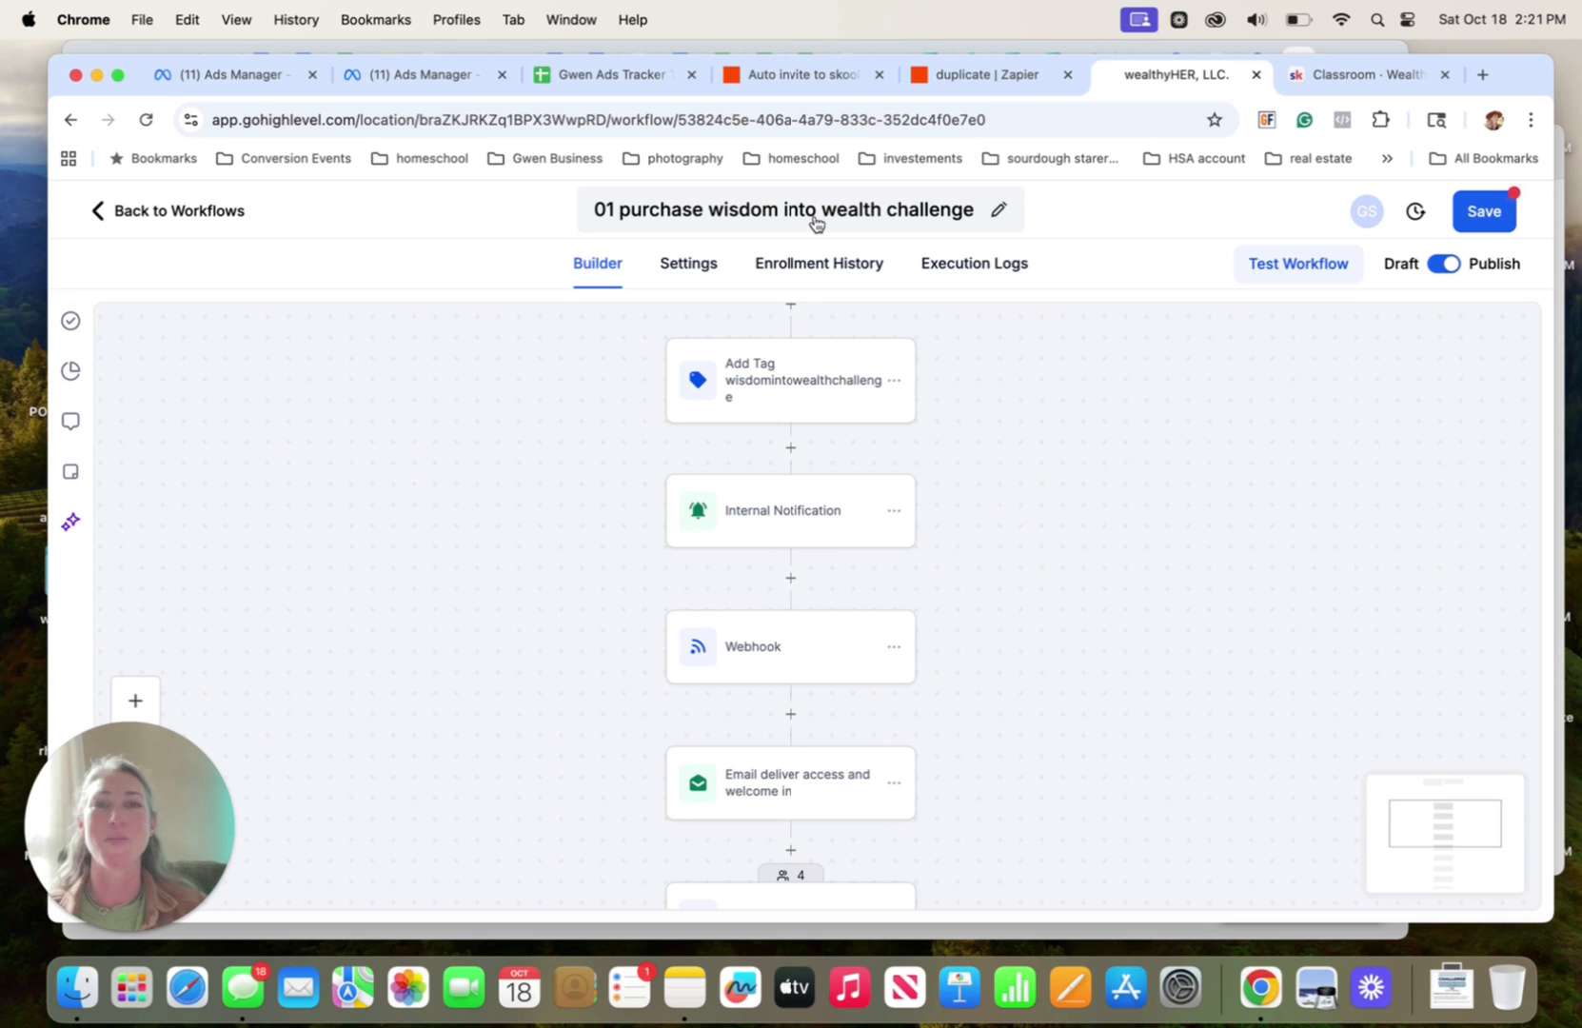
pyautogui.click(986, 76)
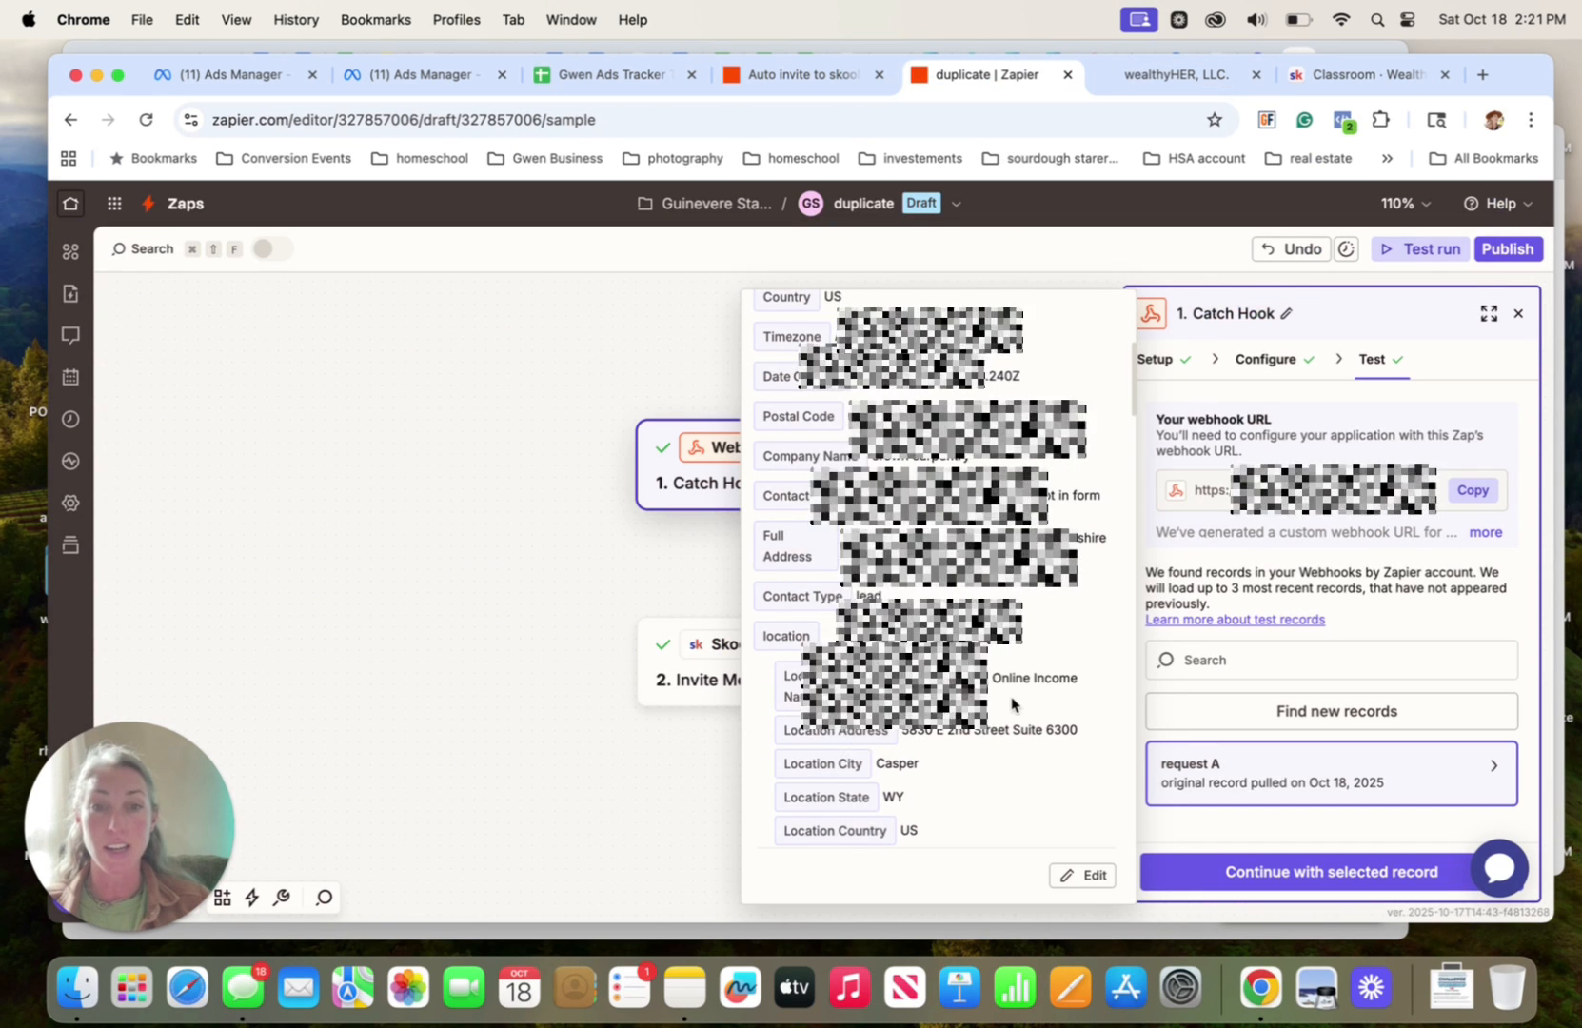
pyautogui.scroll(-15, 1012, 704)
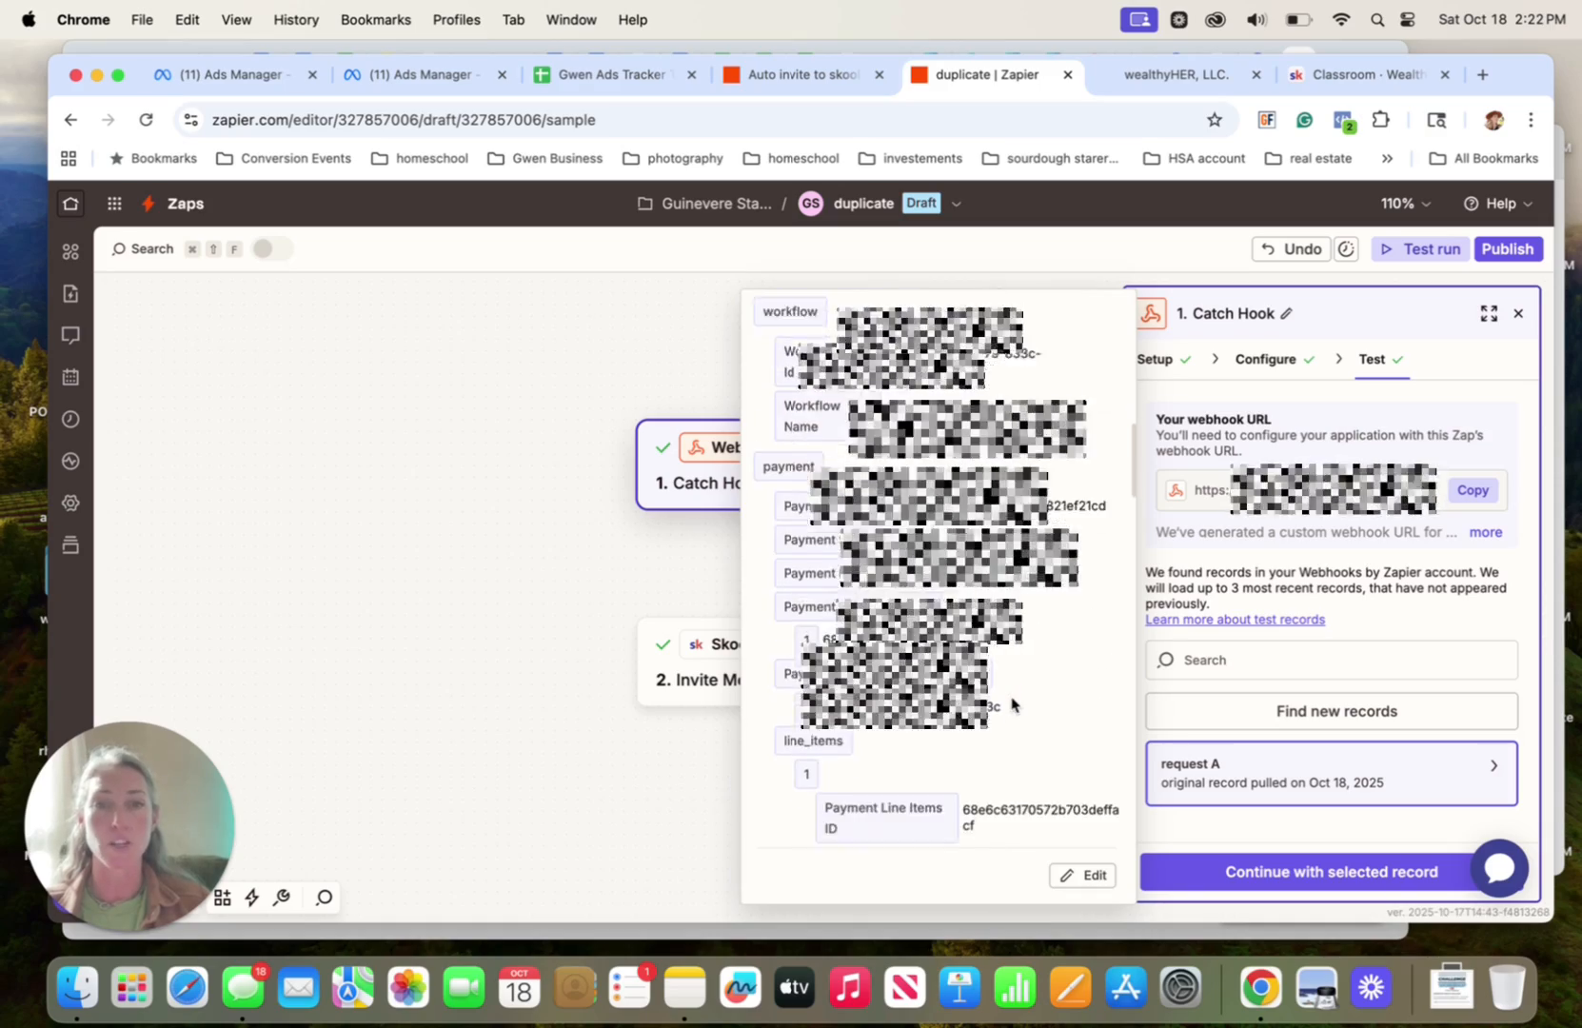
pyautogui.scroll(-10, 1012, 704)
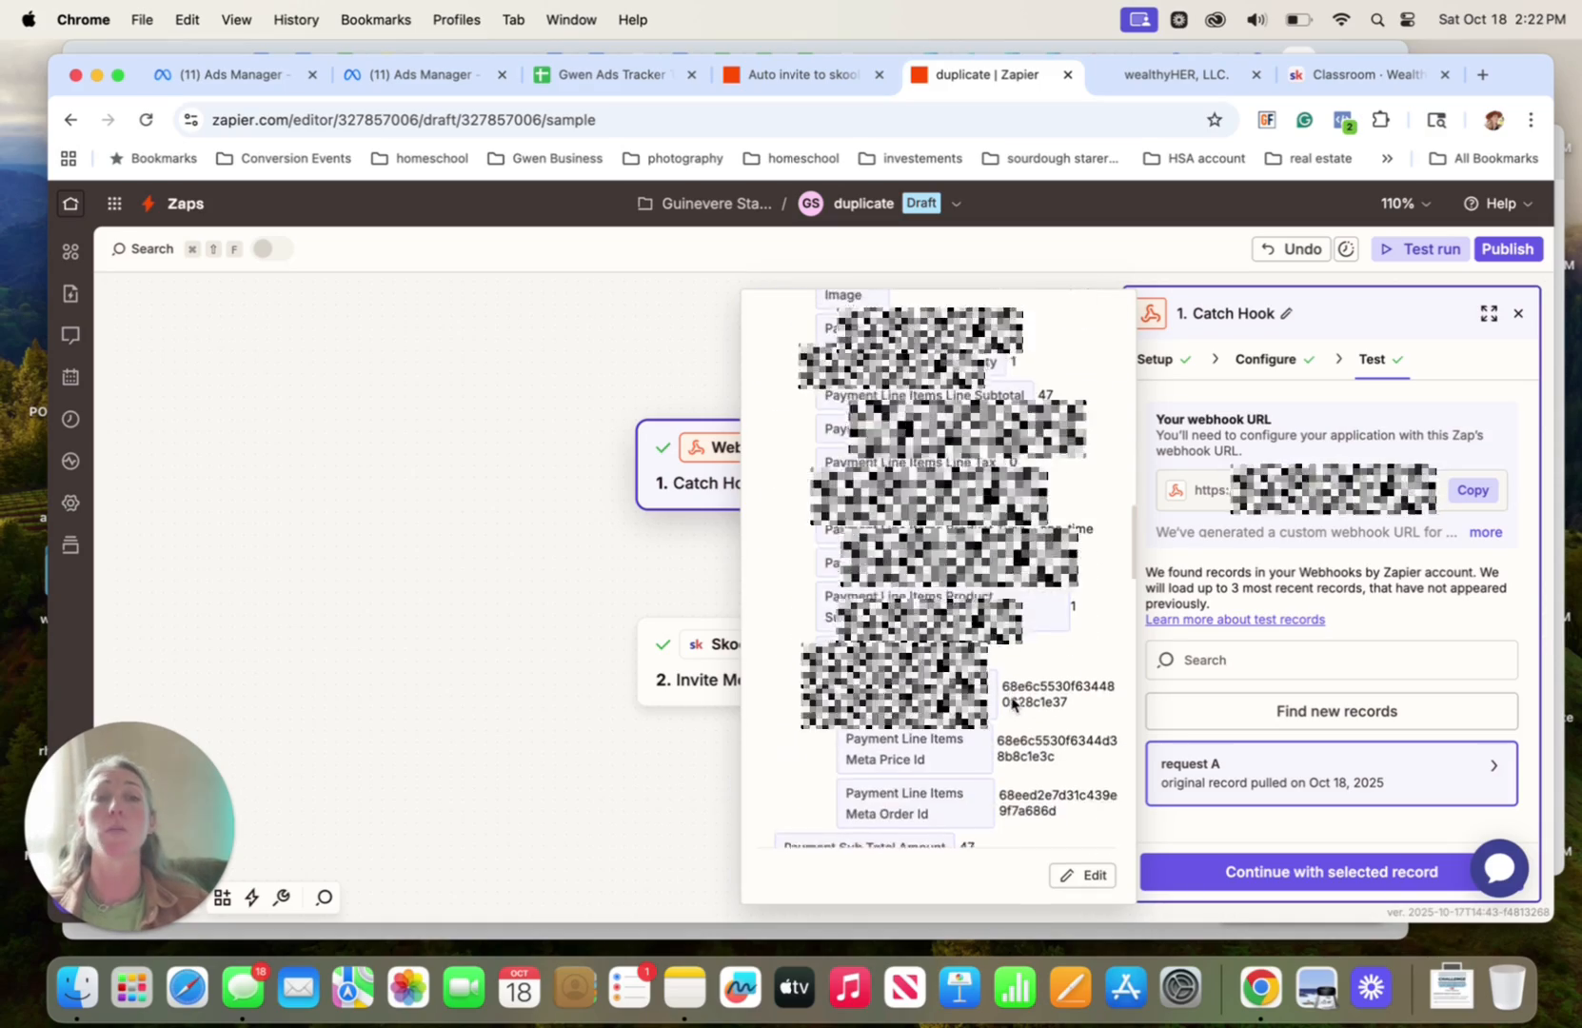
pyautogui.scroll(-3, 1012, 705)
pyautogui.scroll(8, 1009, 676)
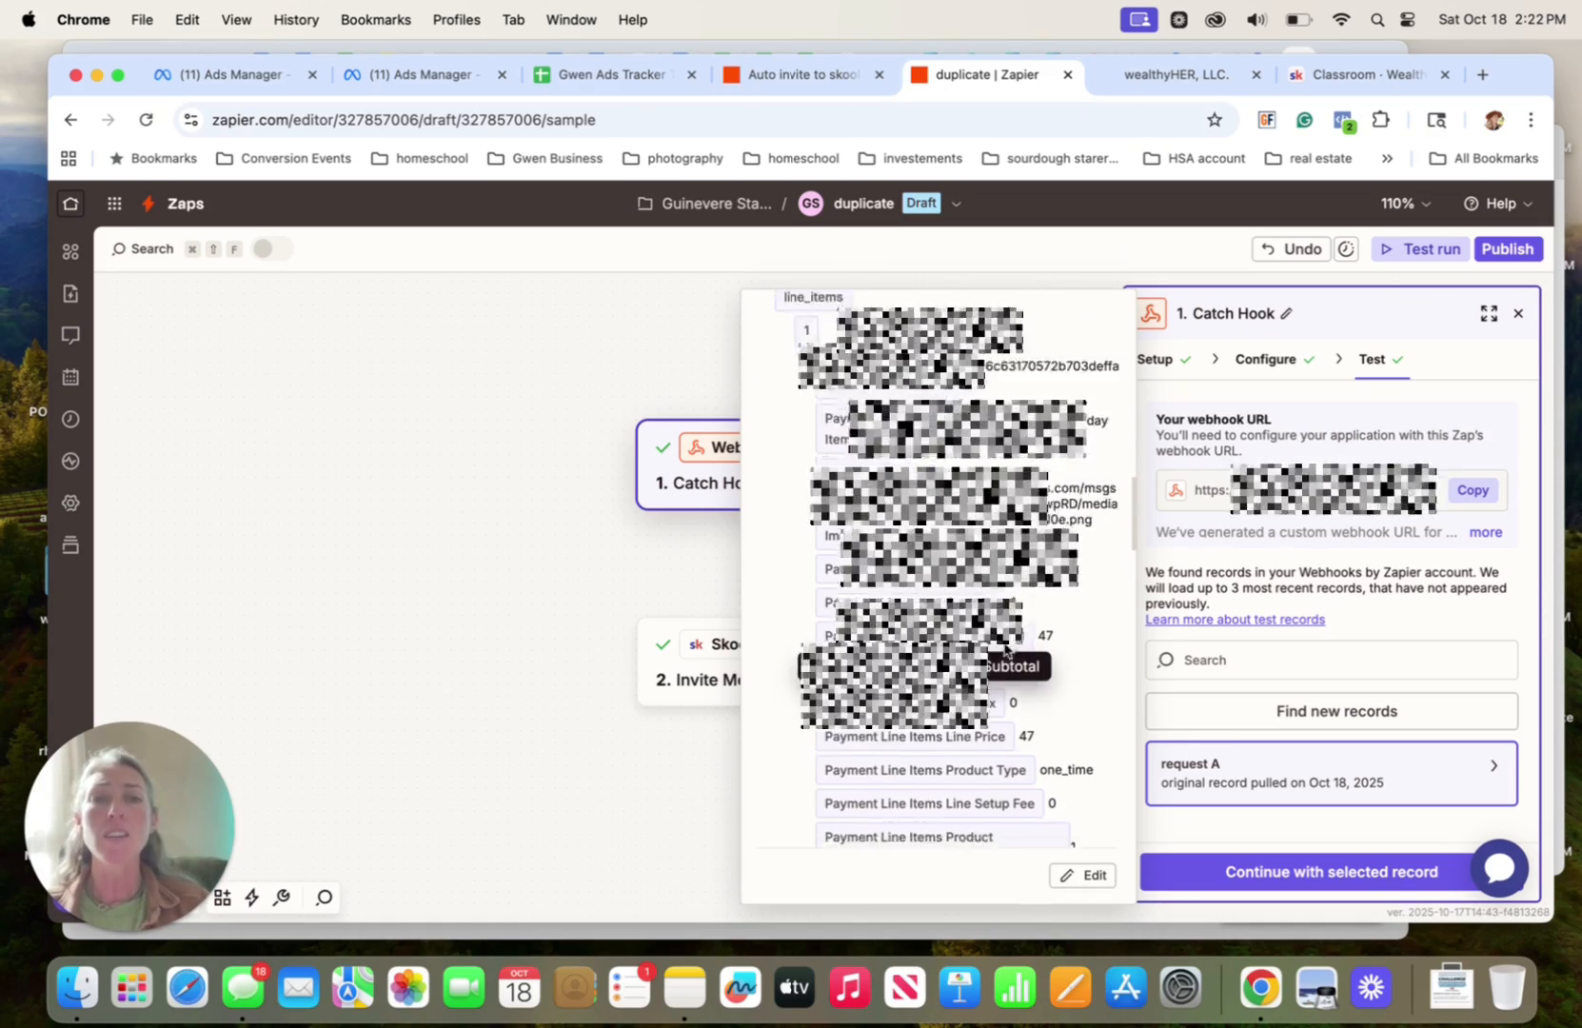
pyautogui.scroll(-6, 1006, 650)
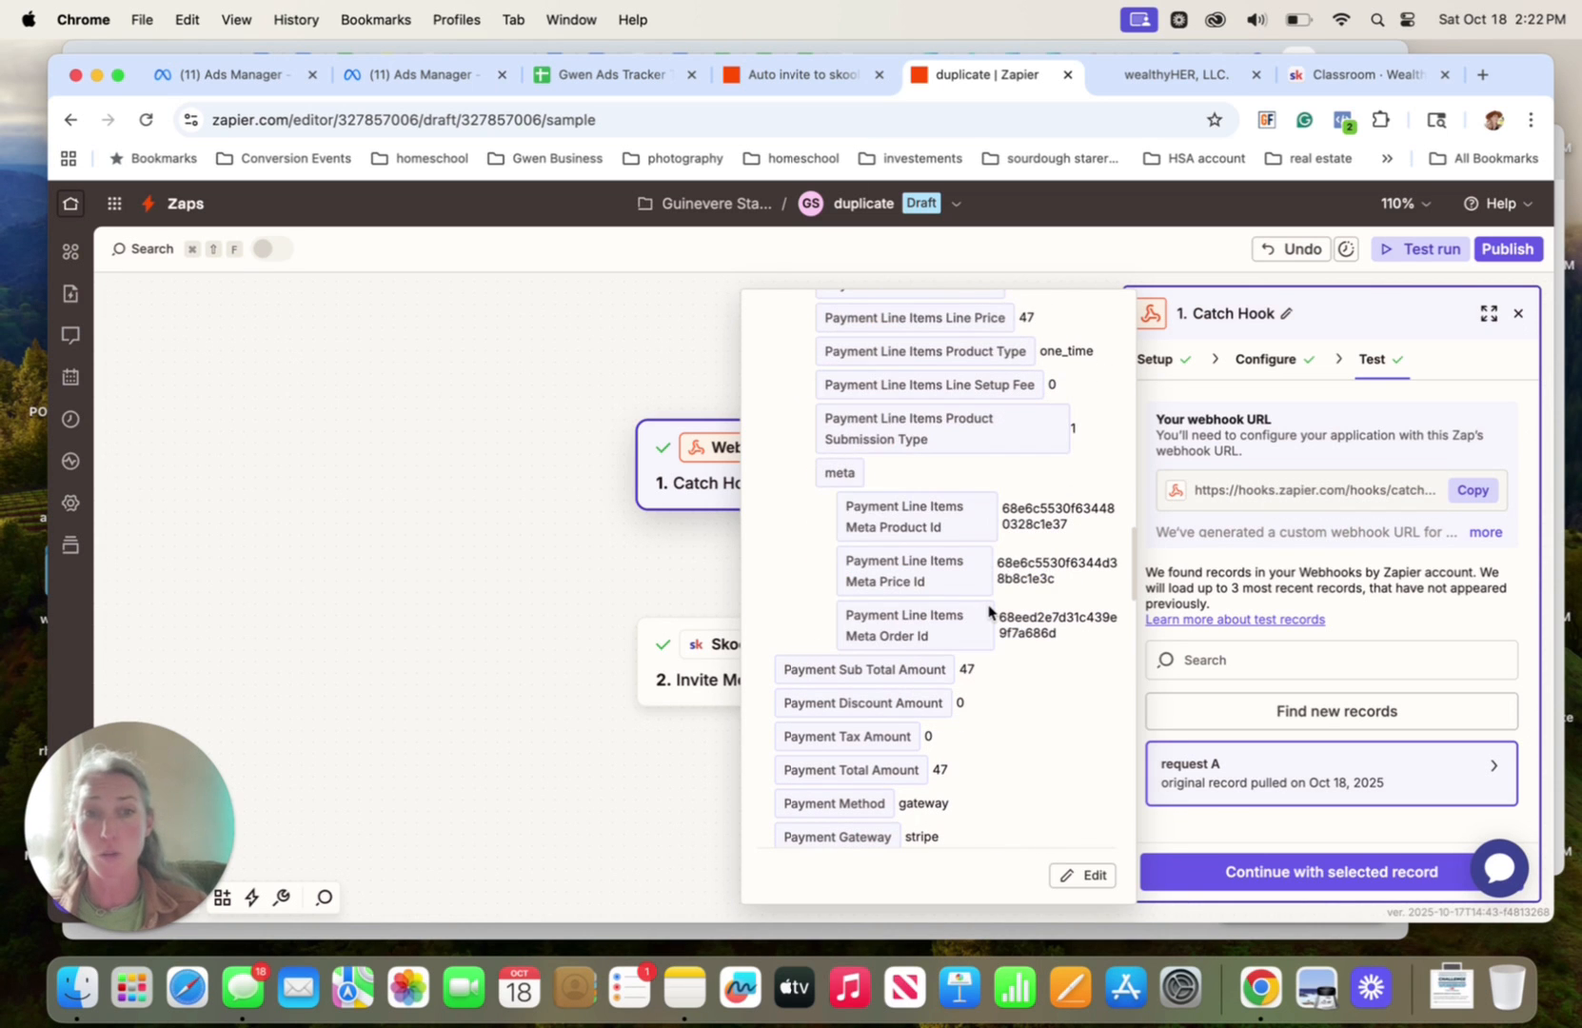
# Check the payment trigger in the GoHighLevel workflow, return to Zapier, and continue the Catch Hook test with request A
pyautogui.click(1145, 76)
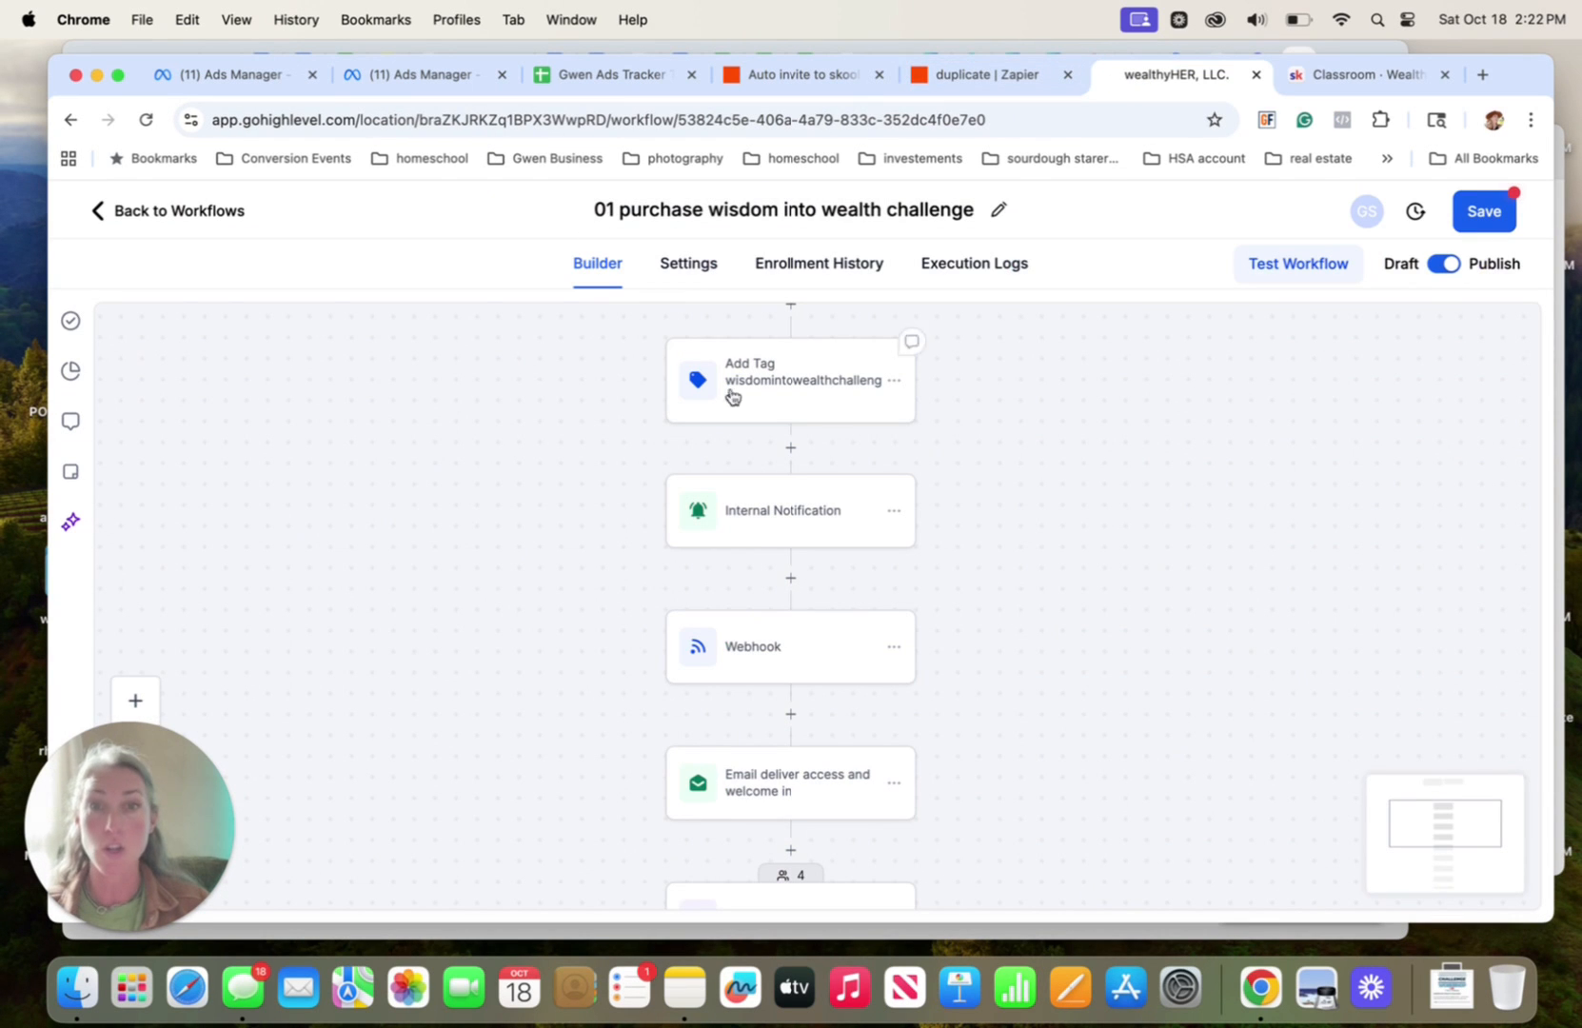
pyautogui.scroll(3, 679, 419)
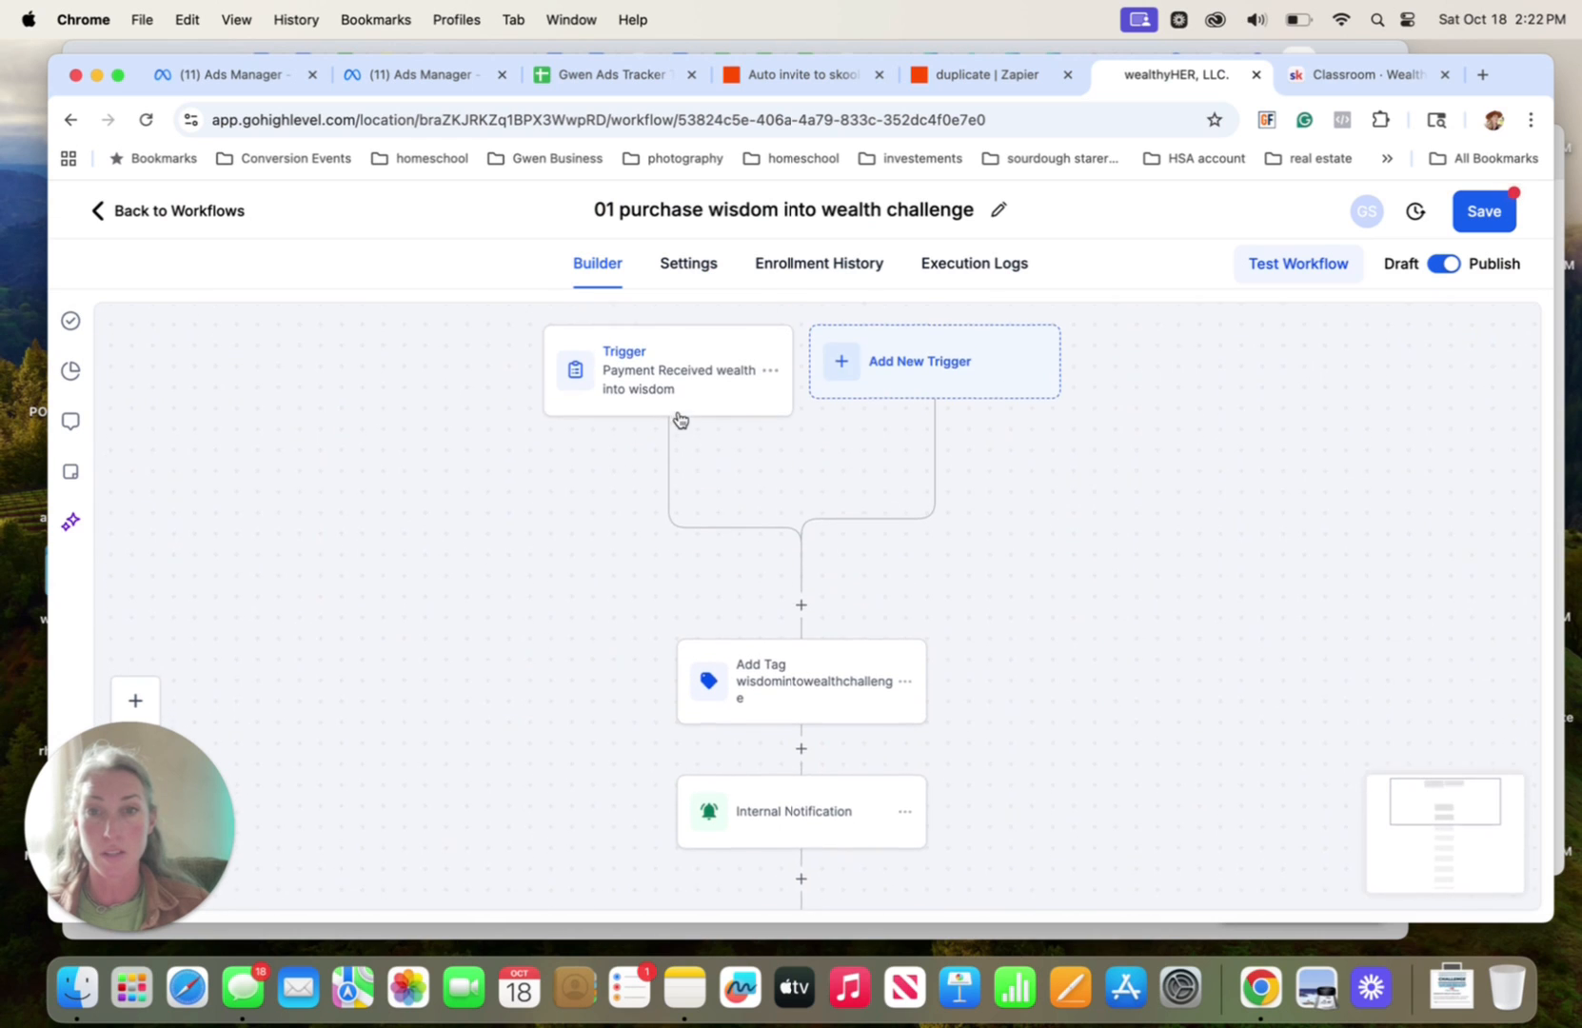
pyautogui.click(998, 76)
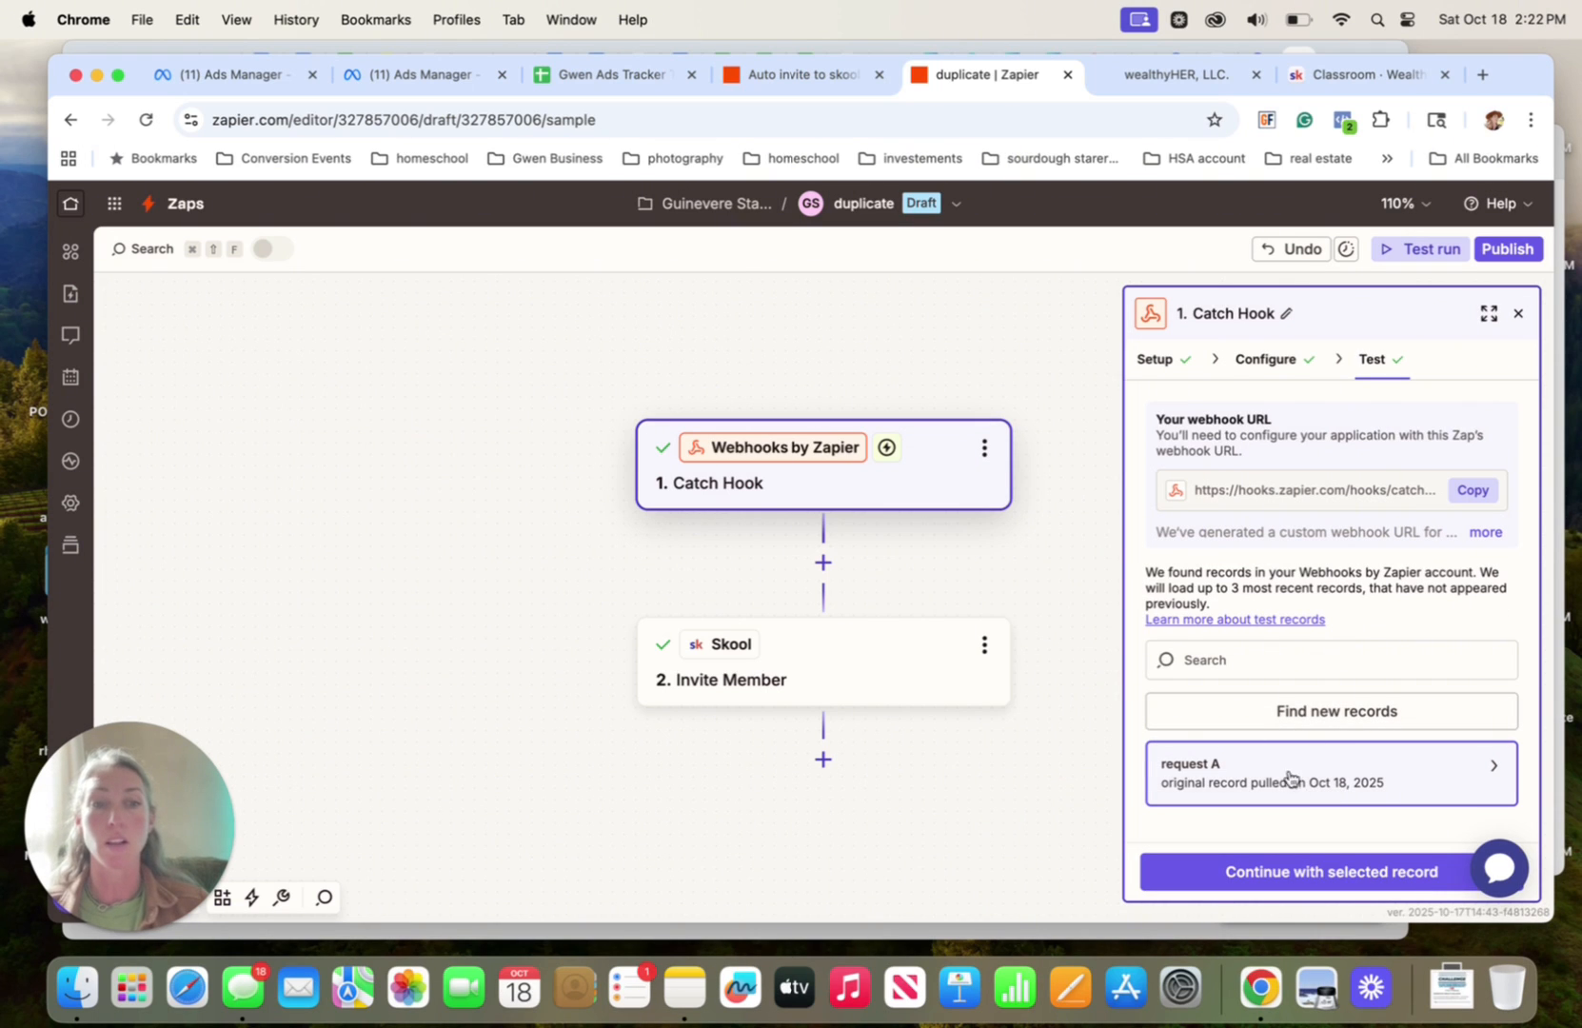
pyautogui.click(1291, 872)
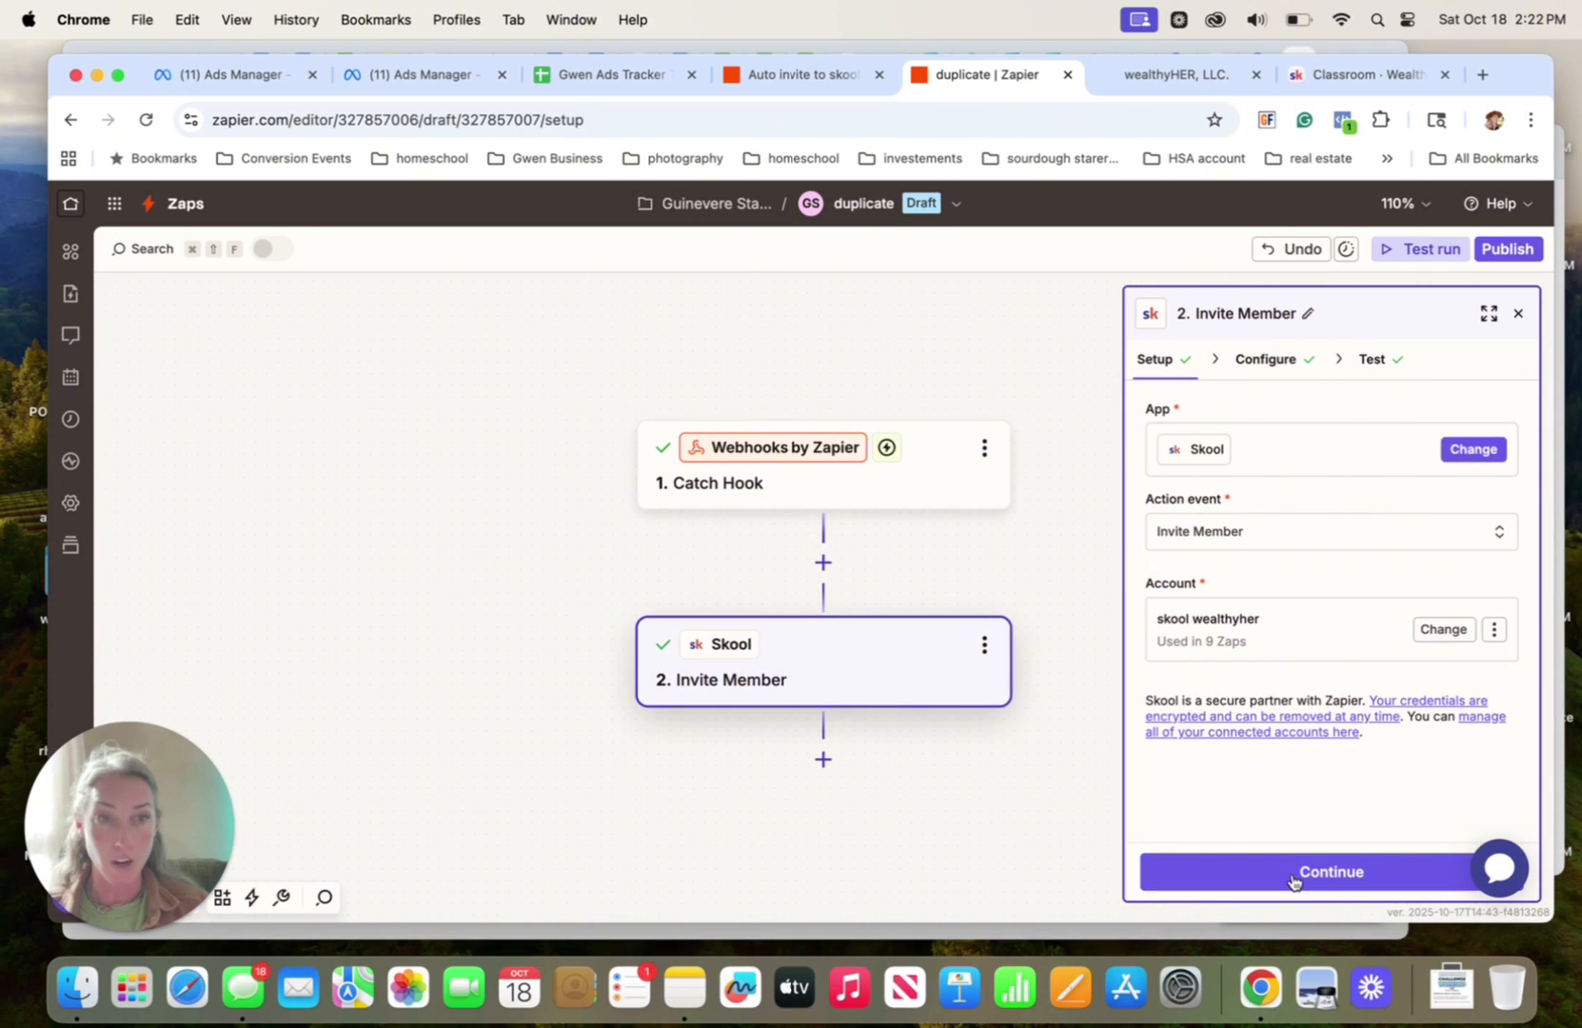
# Examine the Invite Member action's Skool account and the webhook data available for its Email Address field
pyautogui.moveTo(1200, 462)
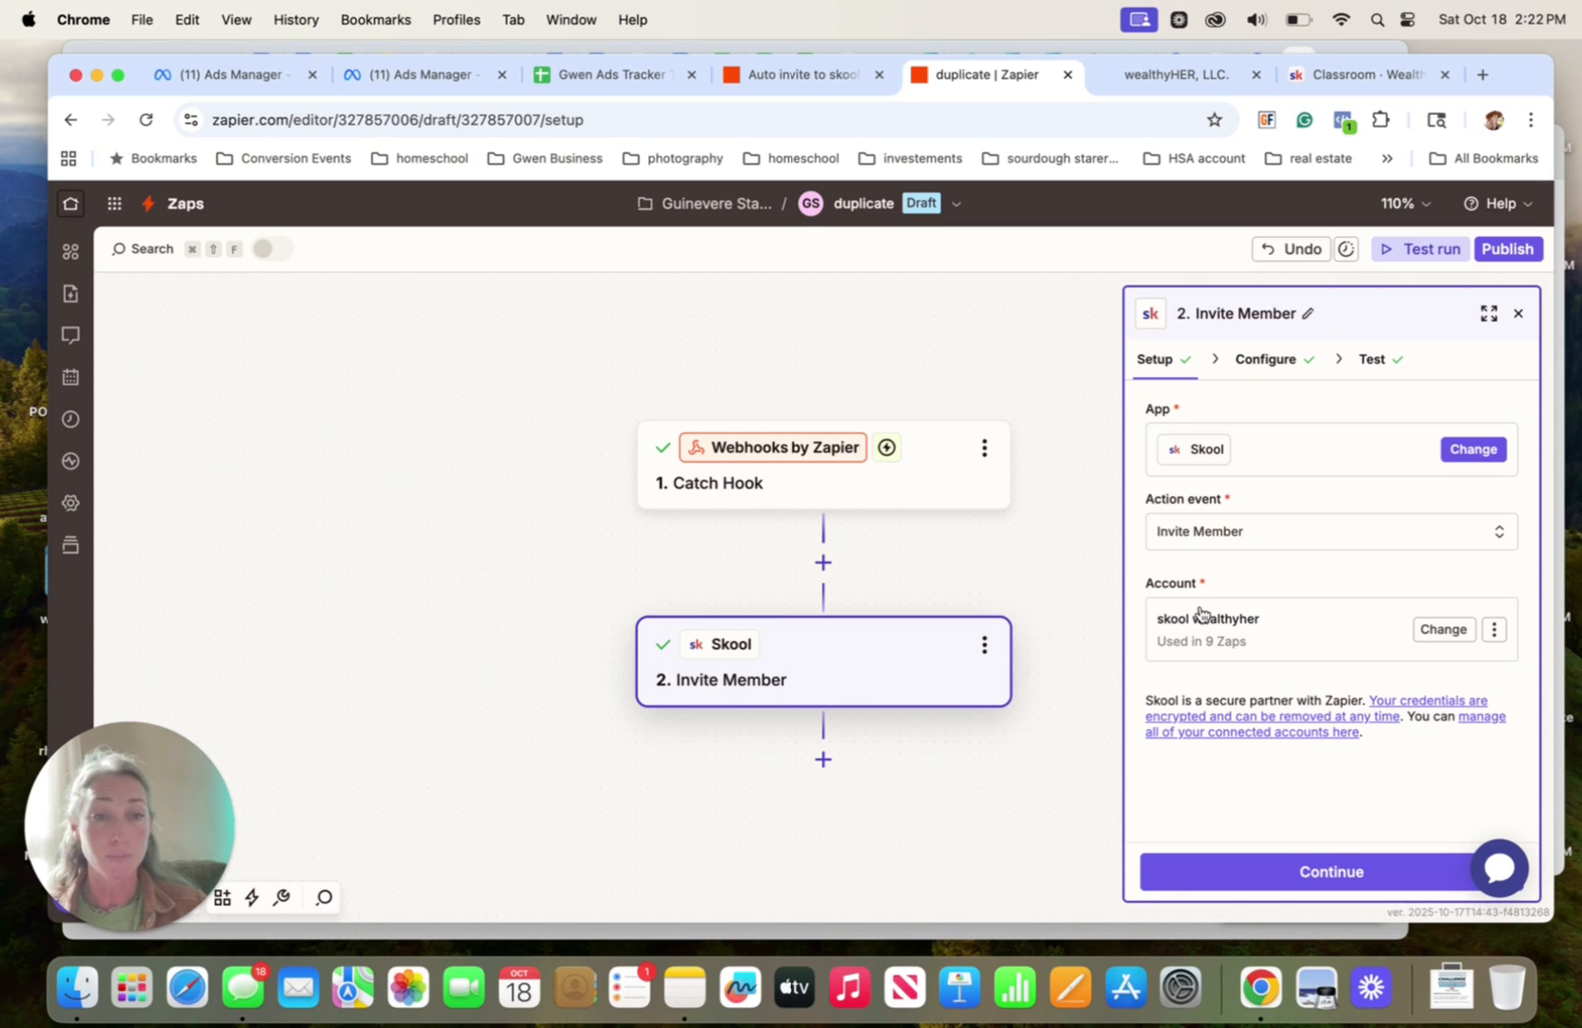
pyautogui.click(1272, 356)
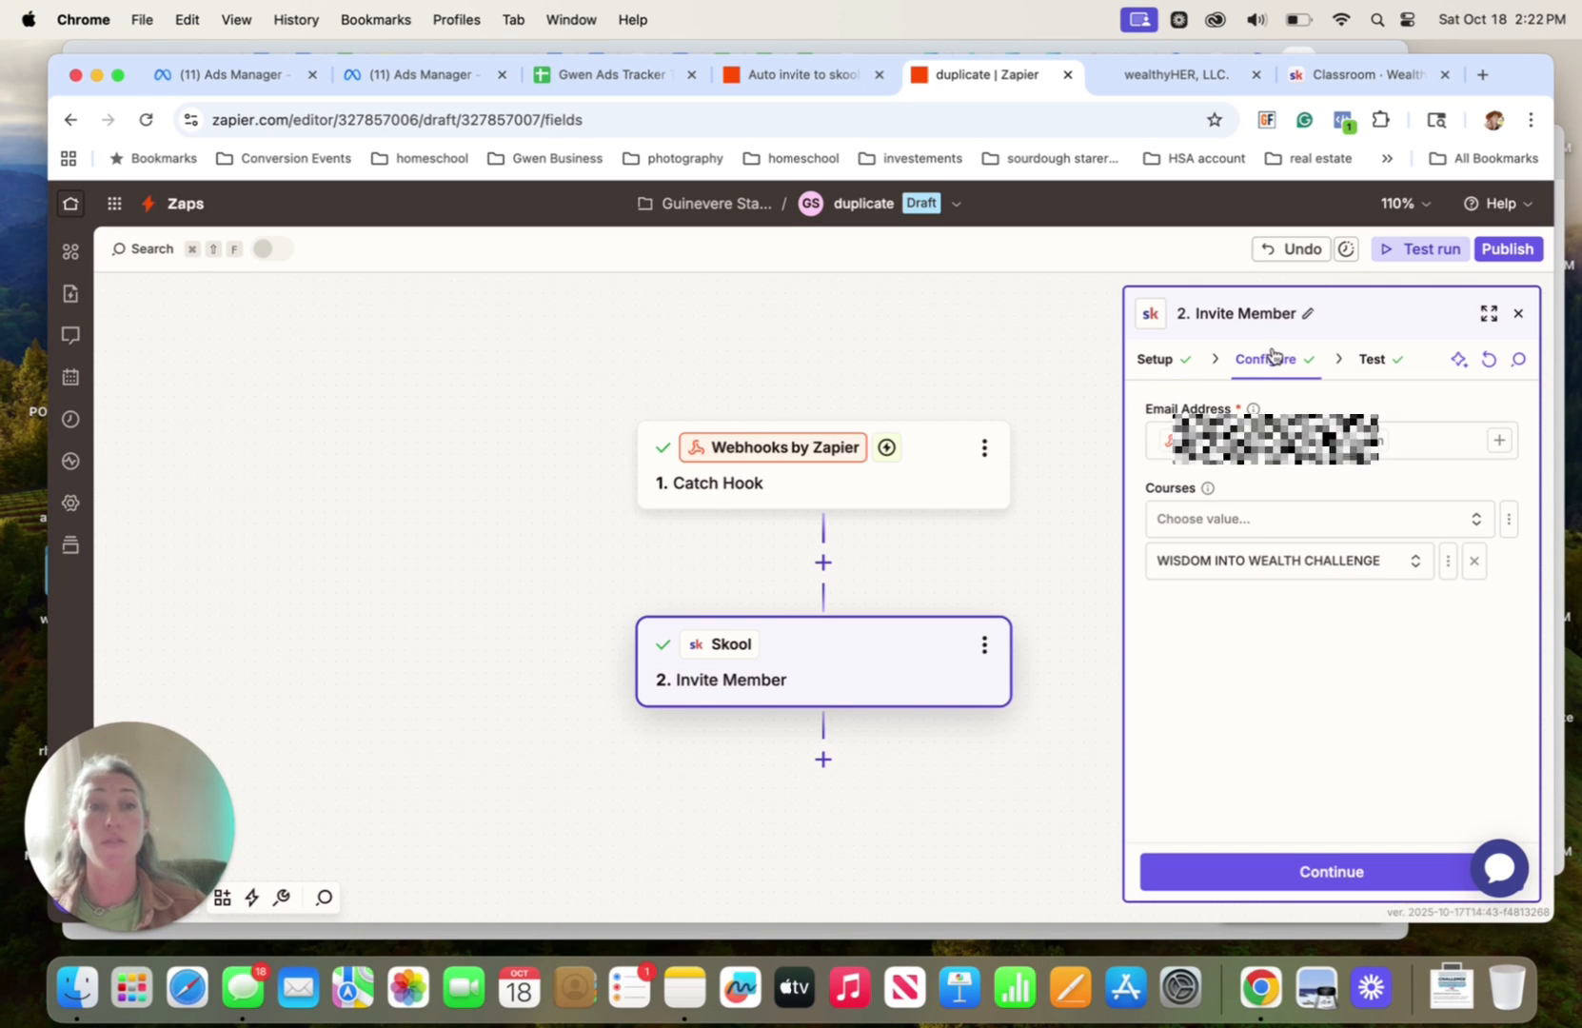
pyautogui.click(1441, 438)
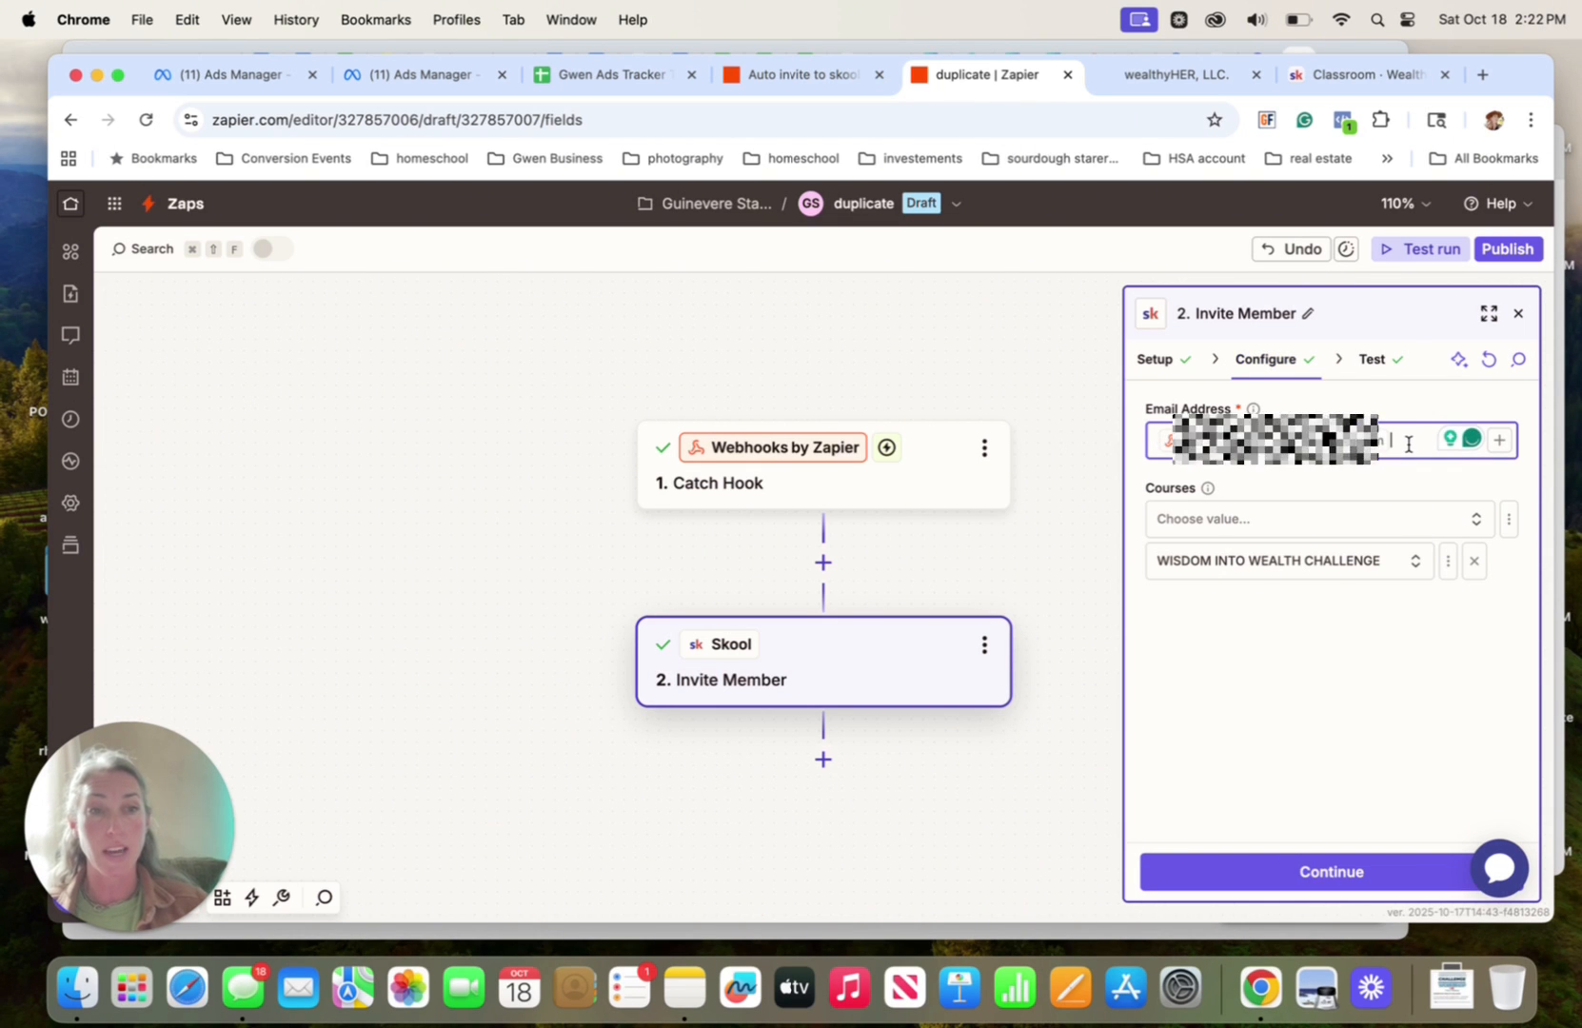
pyautogui.write('/')
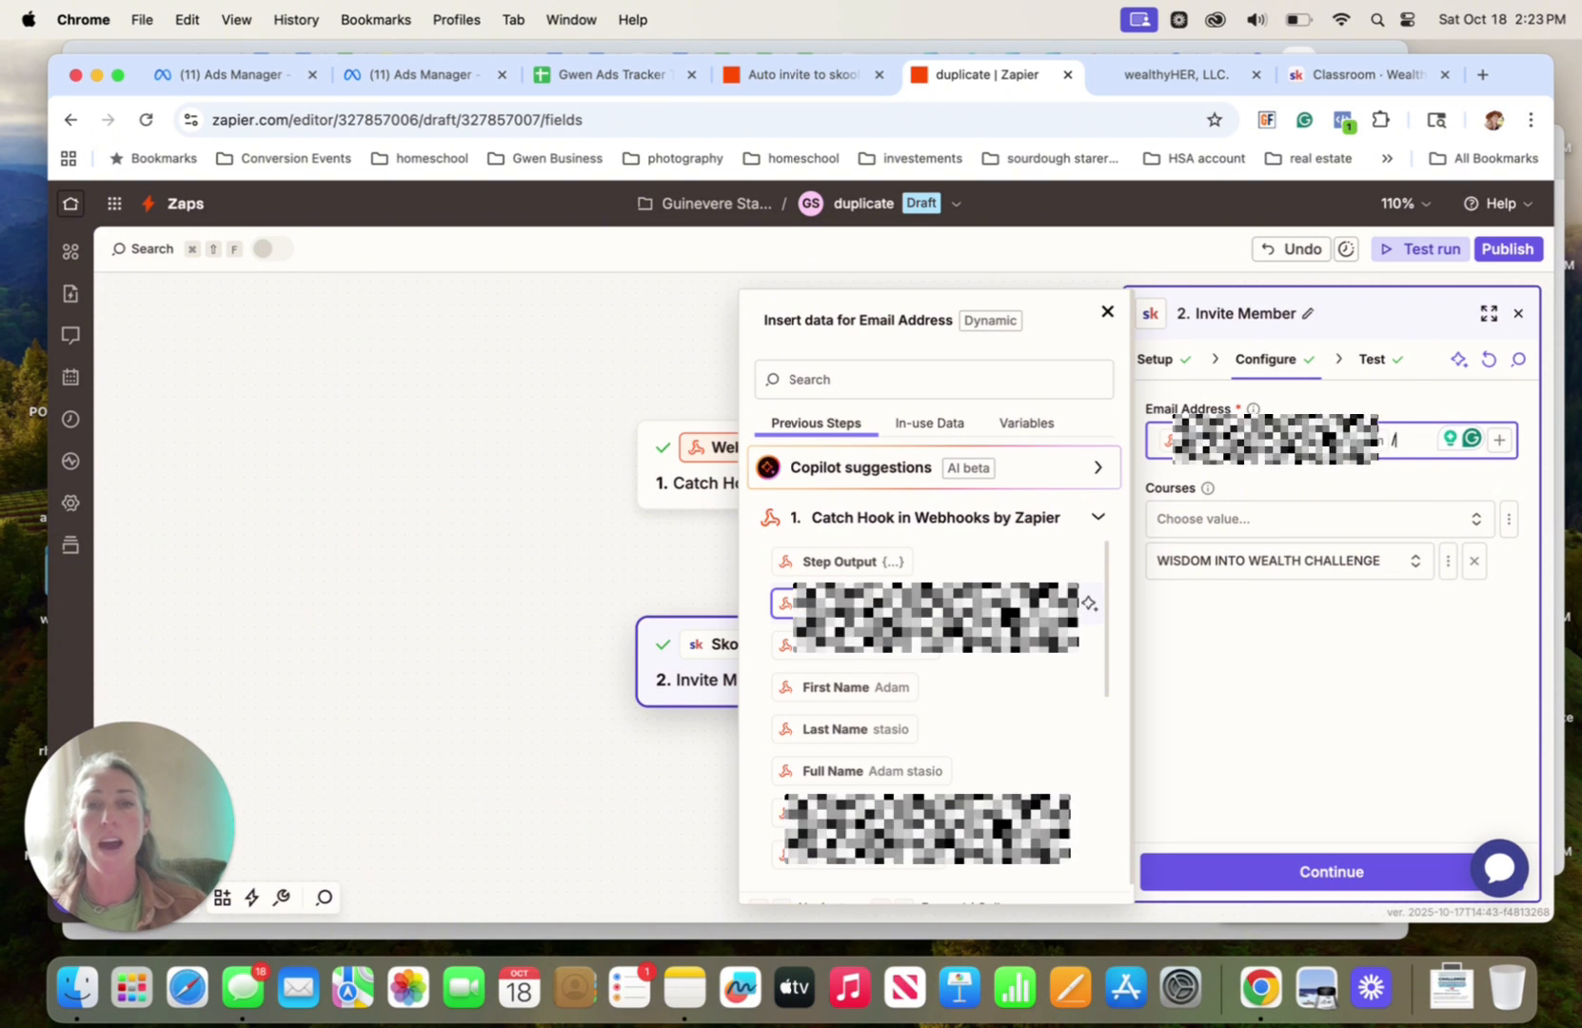
pyautogui.click(1282, 488)
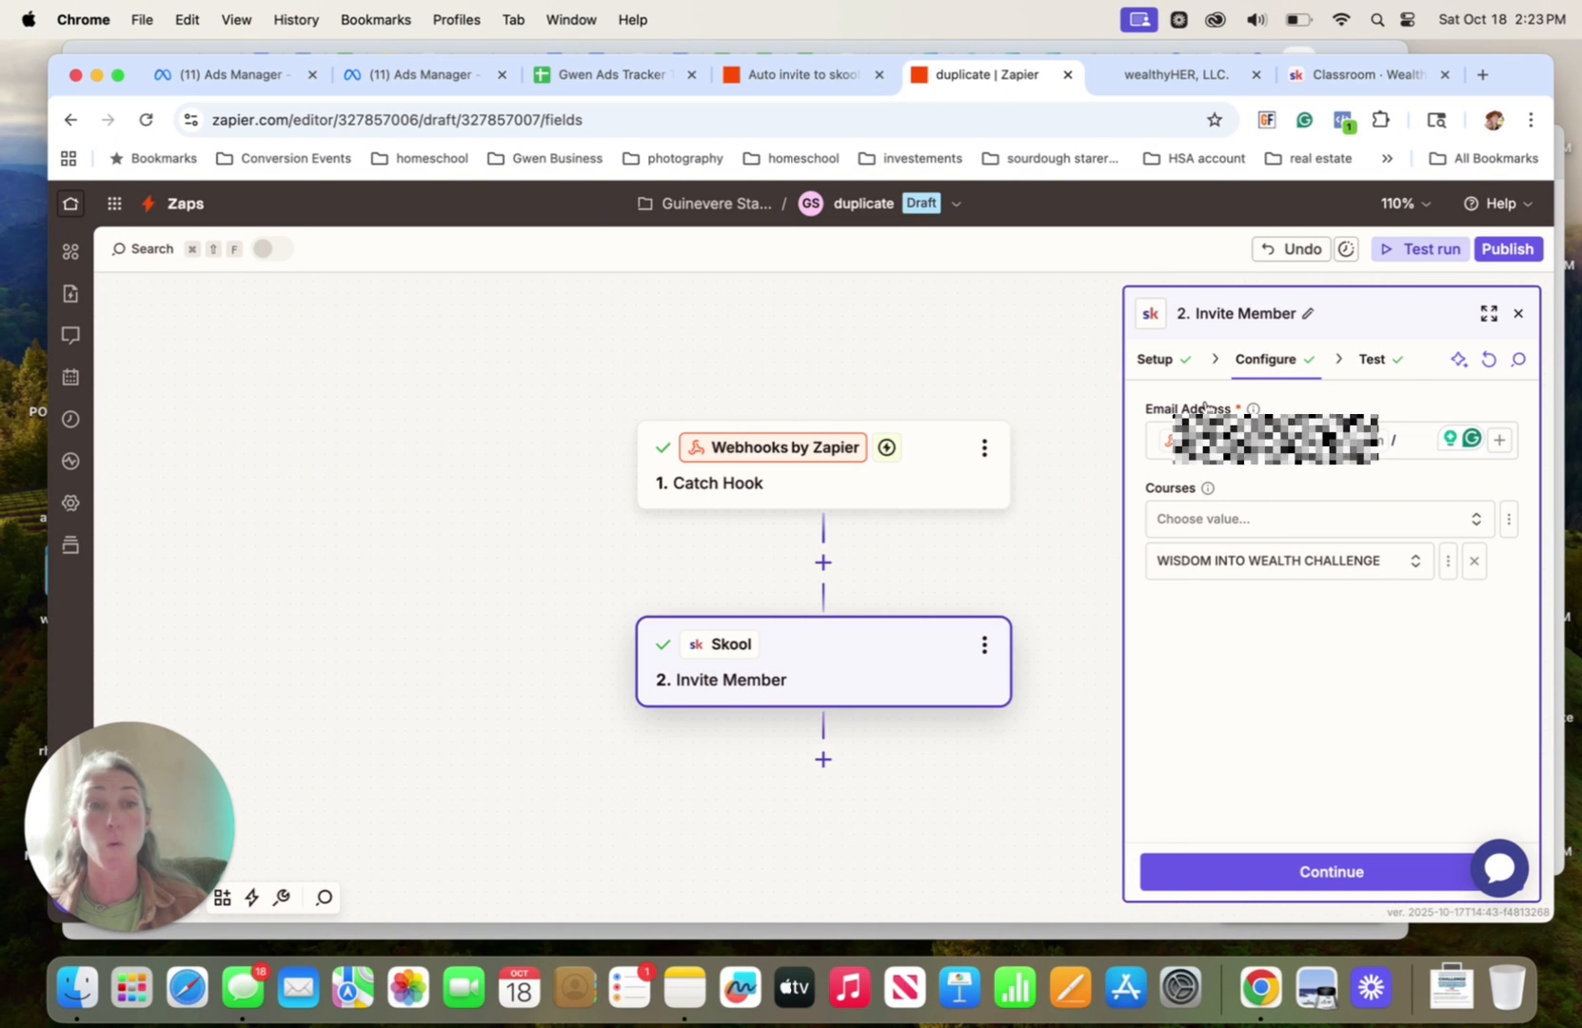
pyautogui.click(1404, 431)
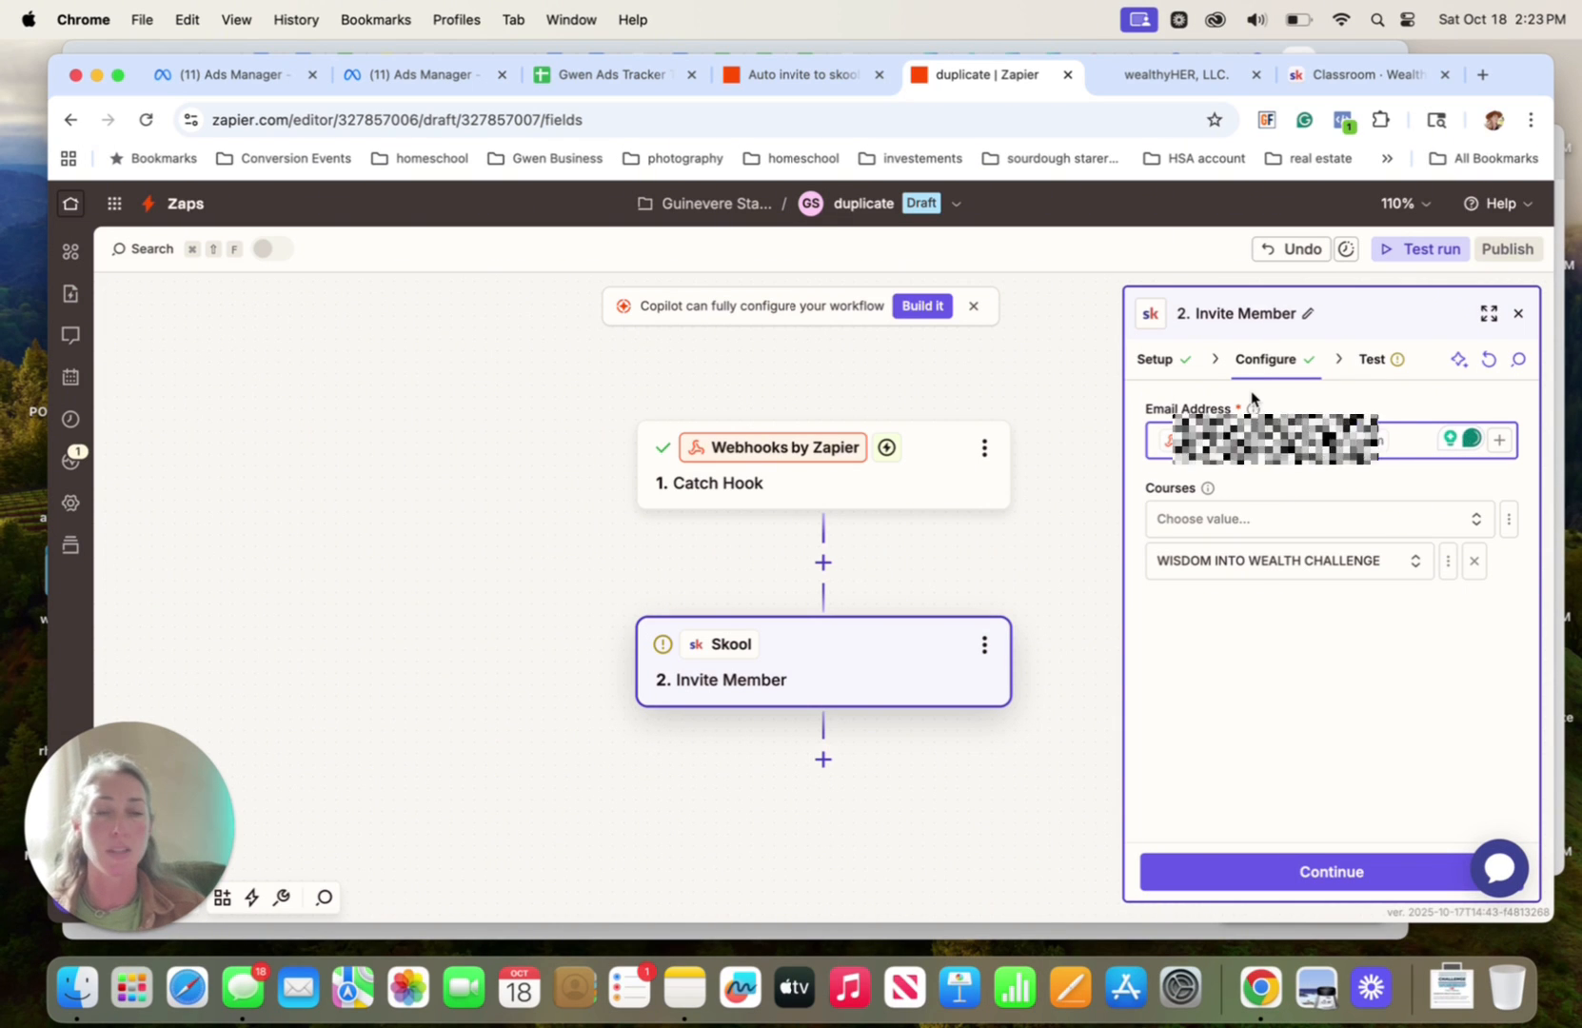
# Examine the available Courses for the invitation and compare them with the classrooms in the Skool community
pyautogui.click(1236, 519)
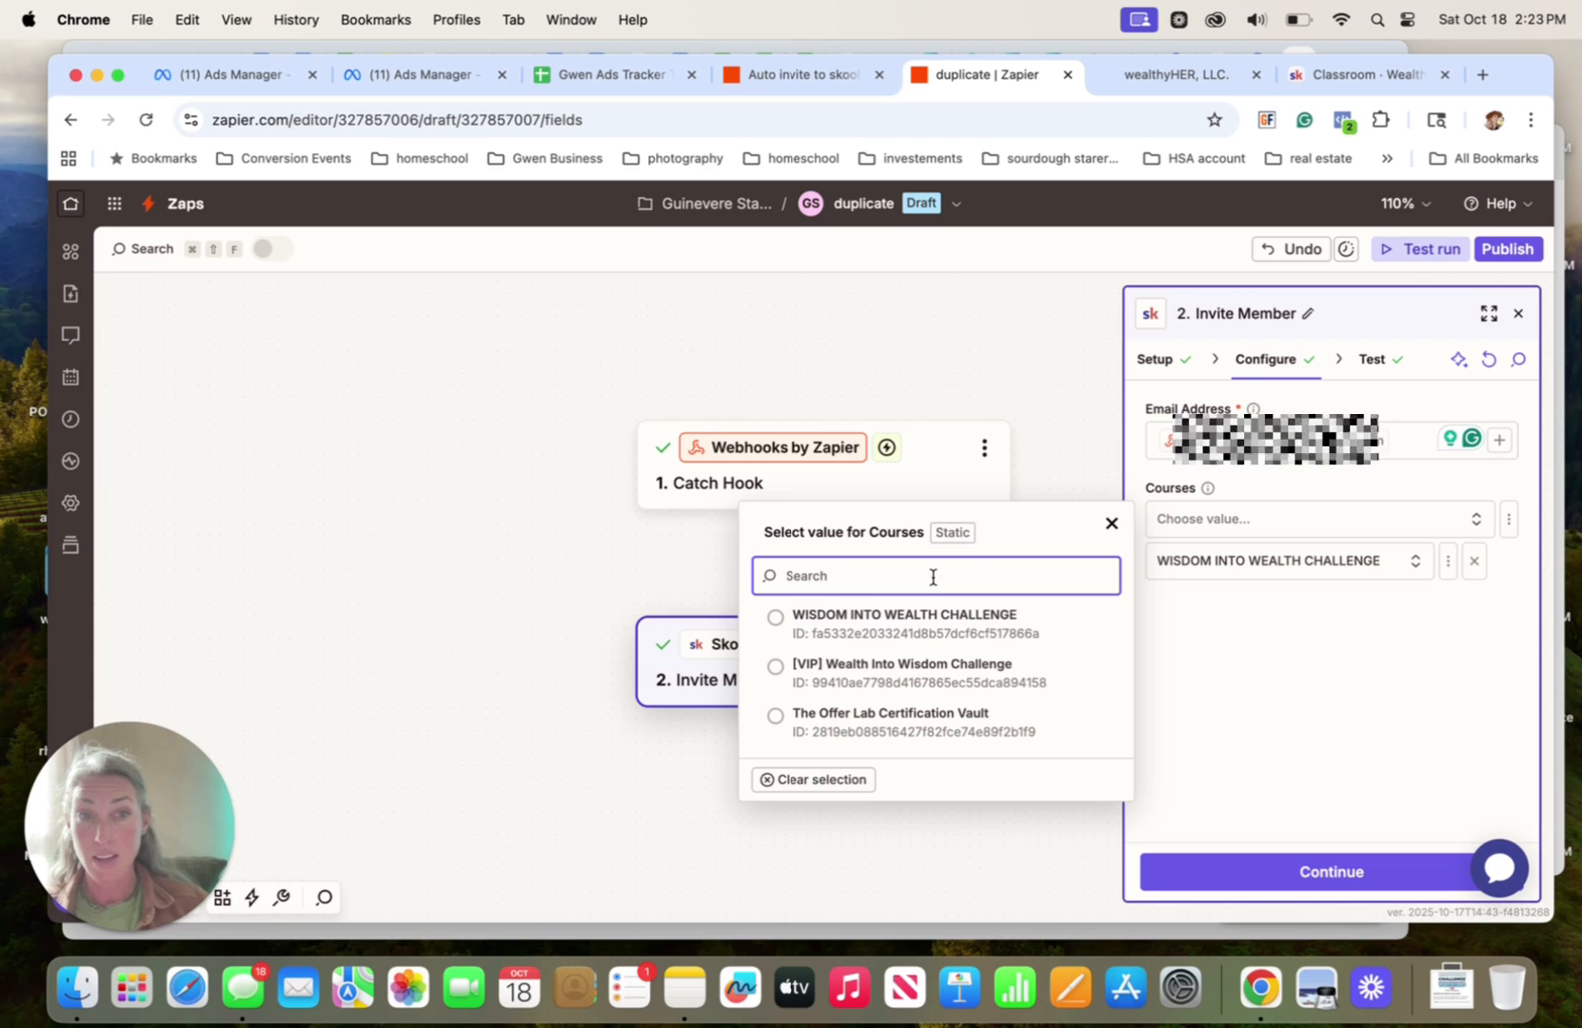
pyautogui.click(1218, 624)
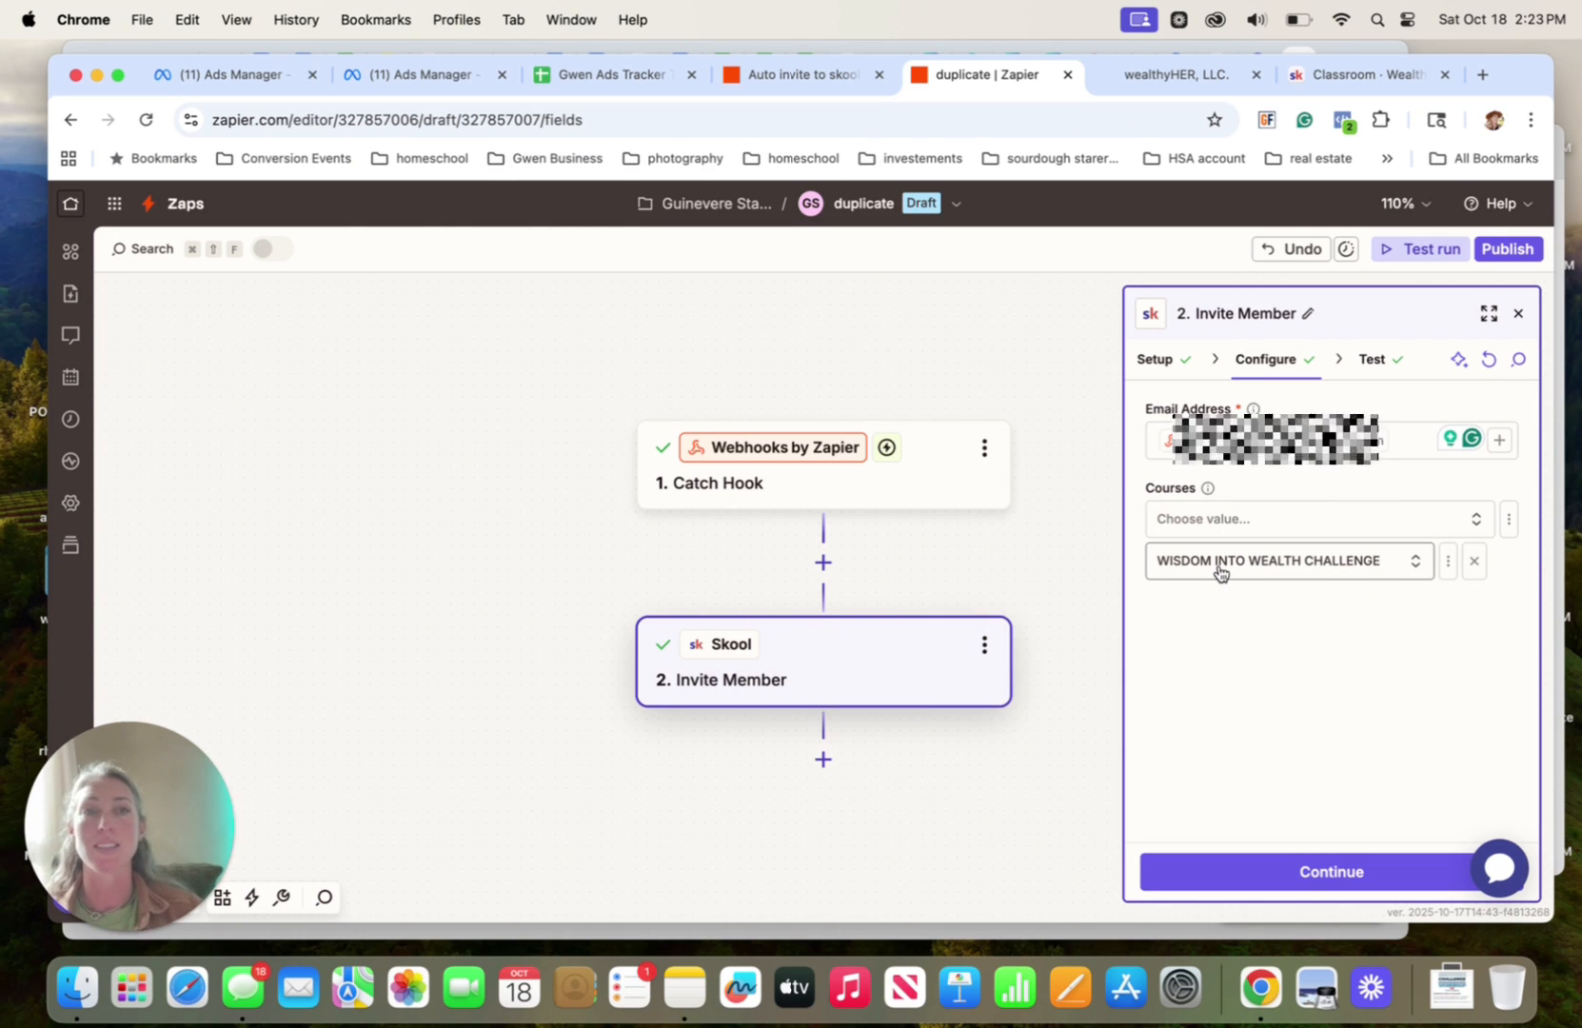
pyautogui.click(1162, 76)
pyautogui.click(1342, 74)
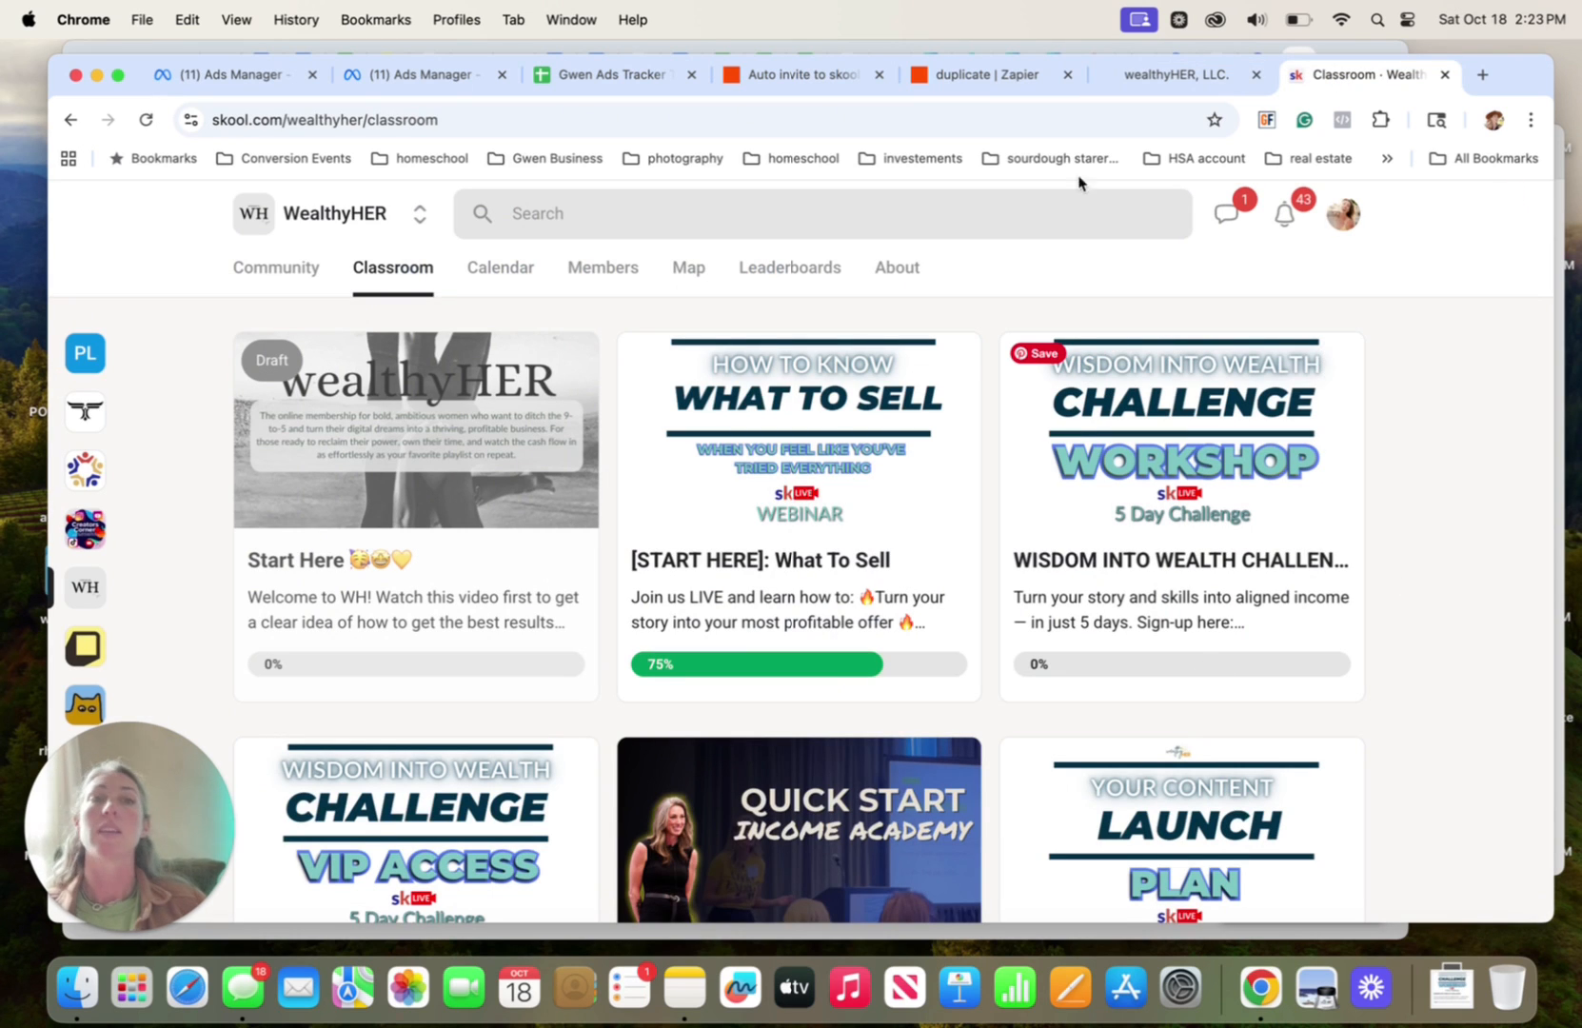
pyautogui.click(994, 82)
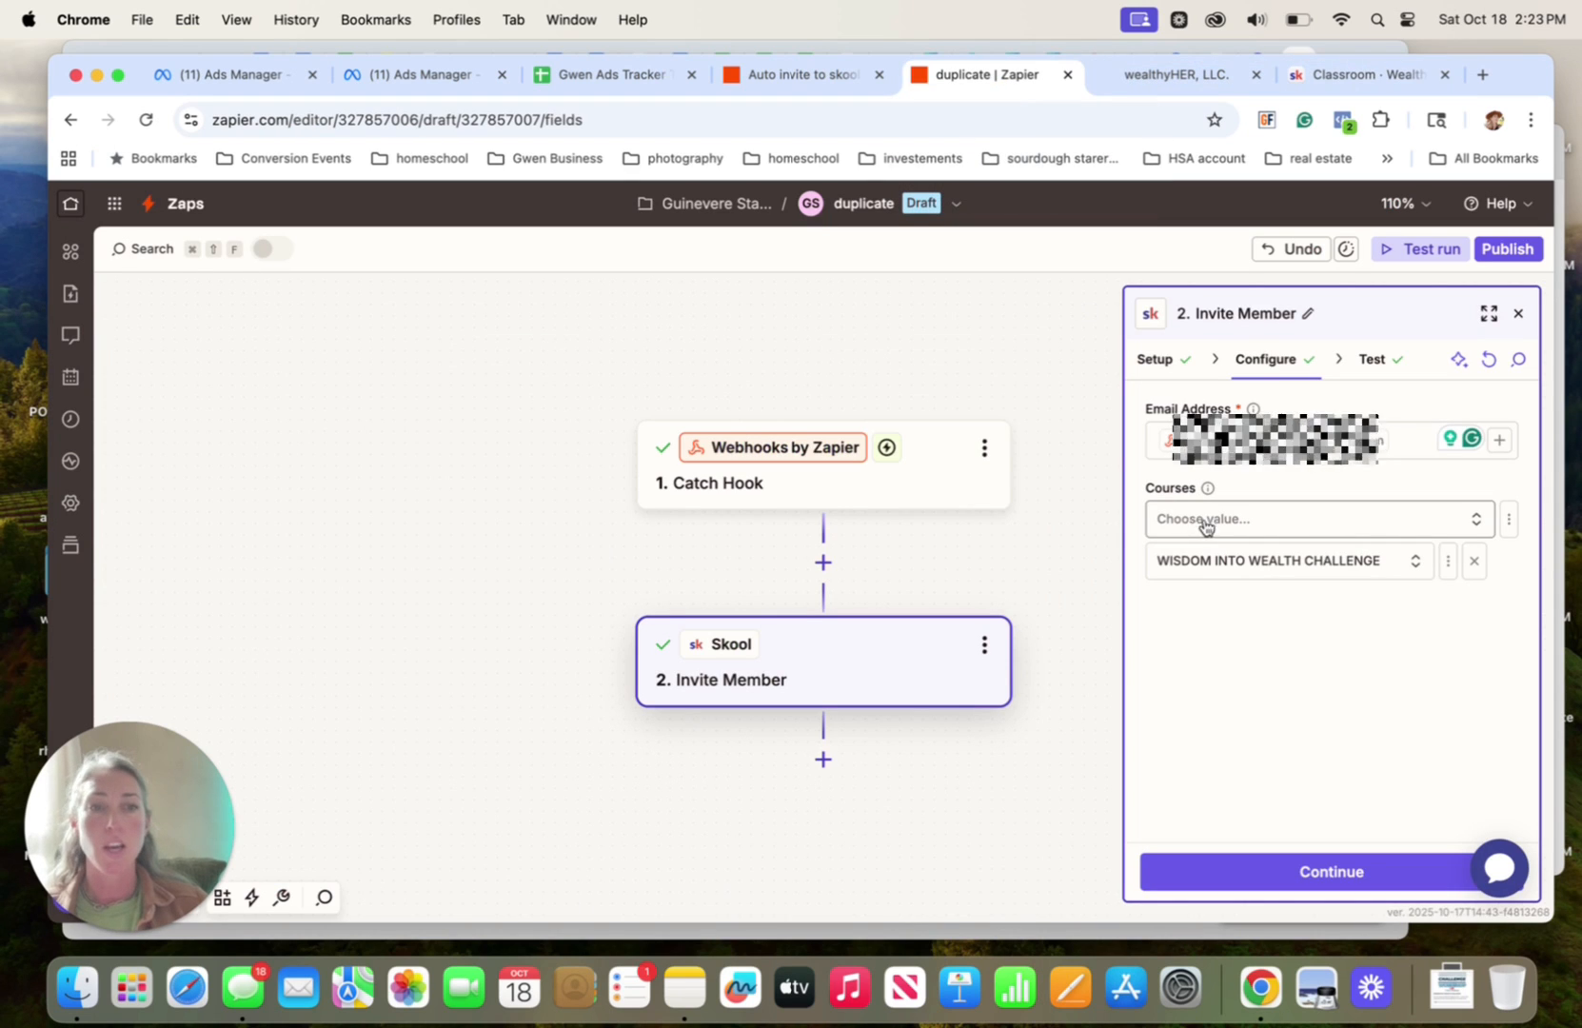
# Retest the Invite Member step, check the challenge classroom in Skool, and publish the "duplicate" Zap in Zapier
pyautogui.click(1326, 871)
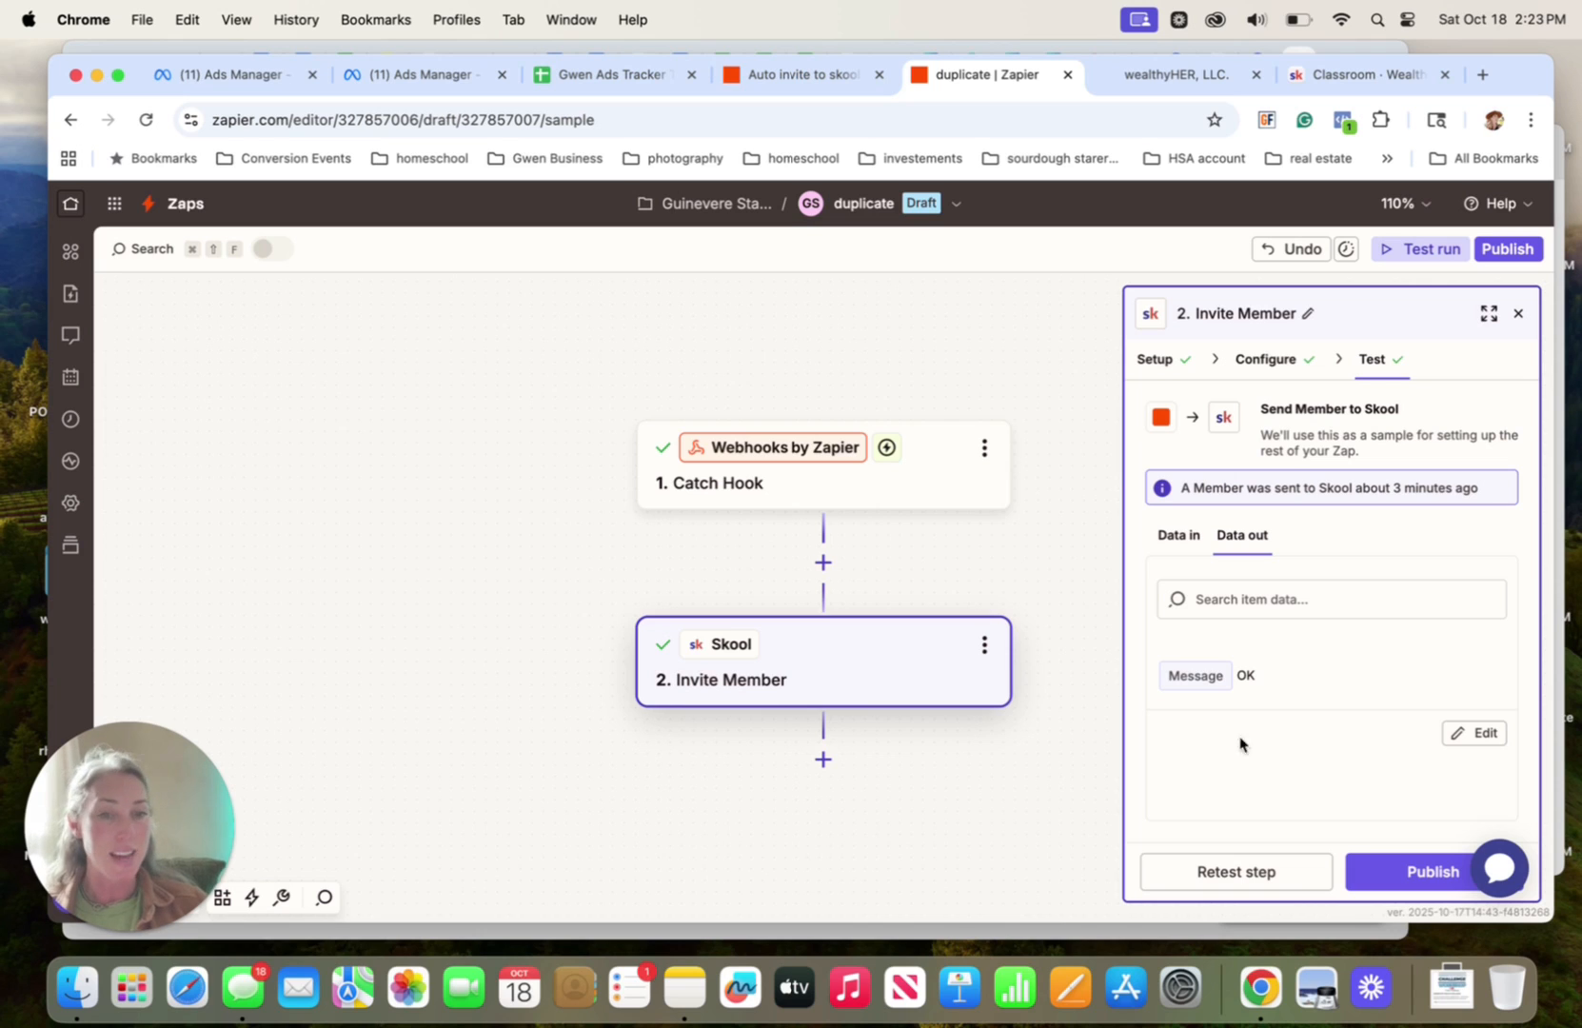
pyautogui.click(1241, 874)
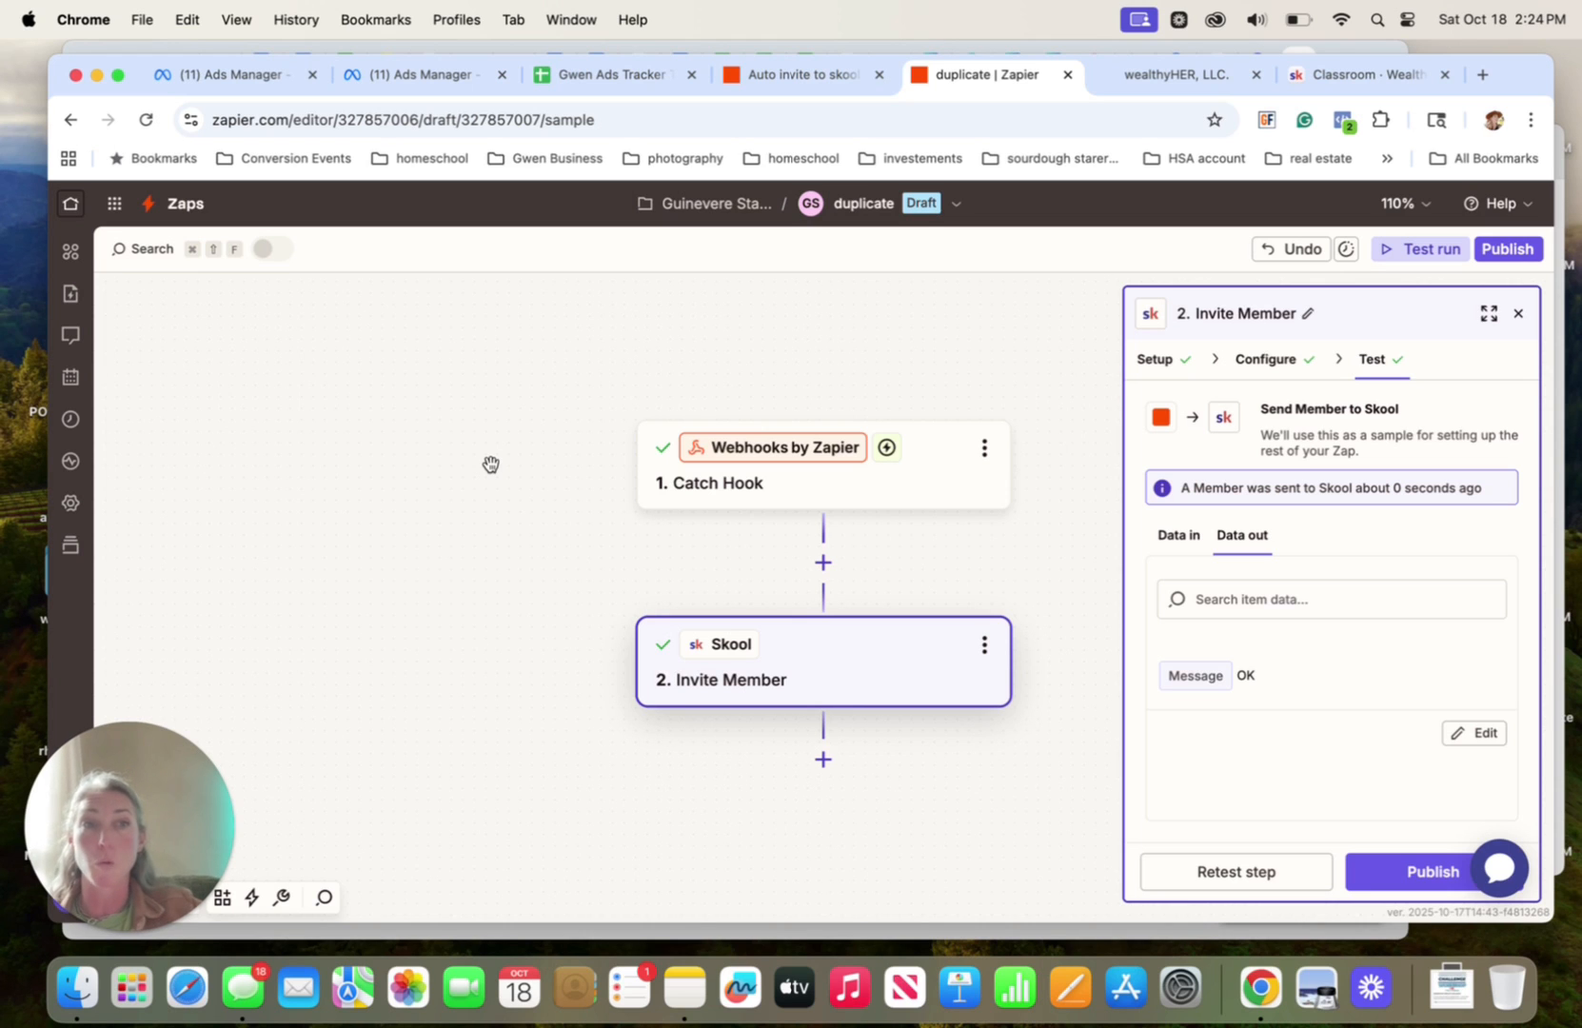
pyautogui.click(1363, 75)
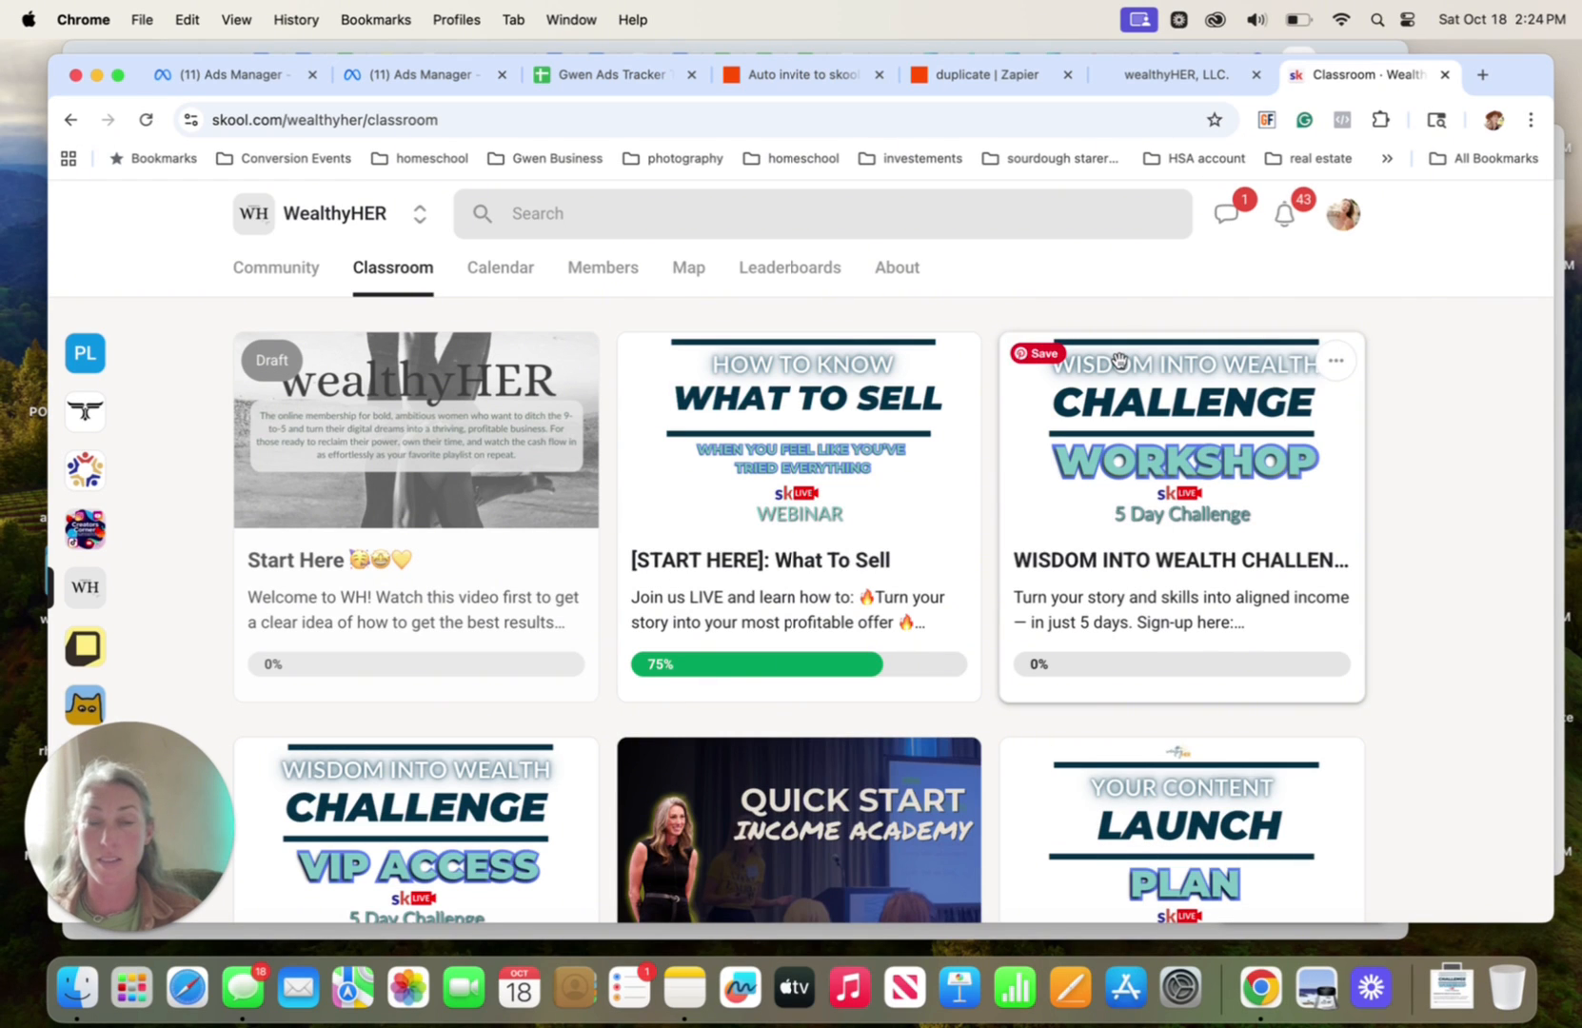
pyautogui.click(994, 73)
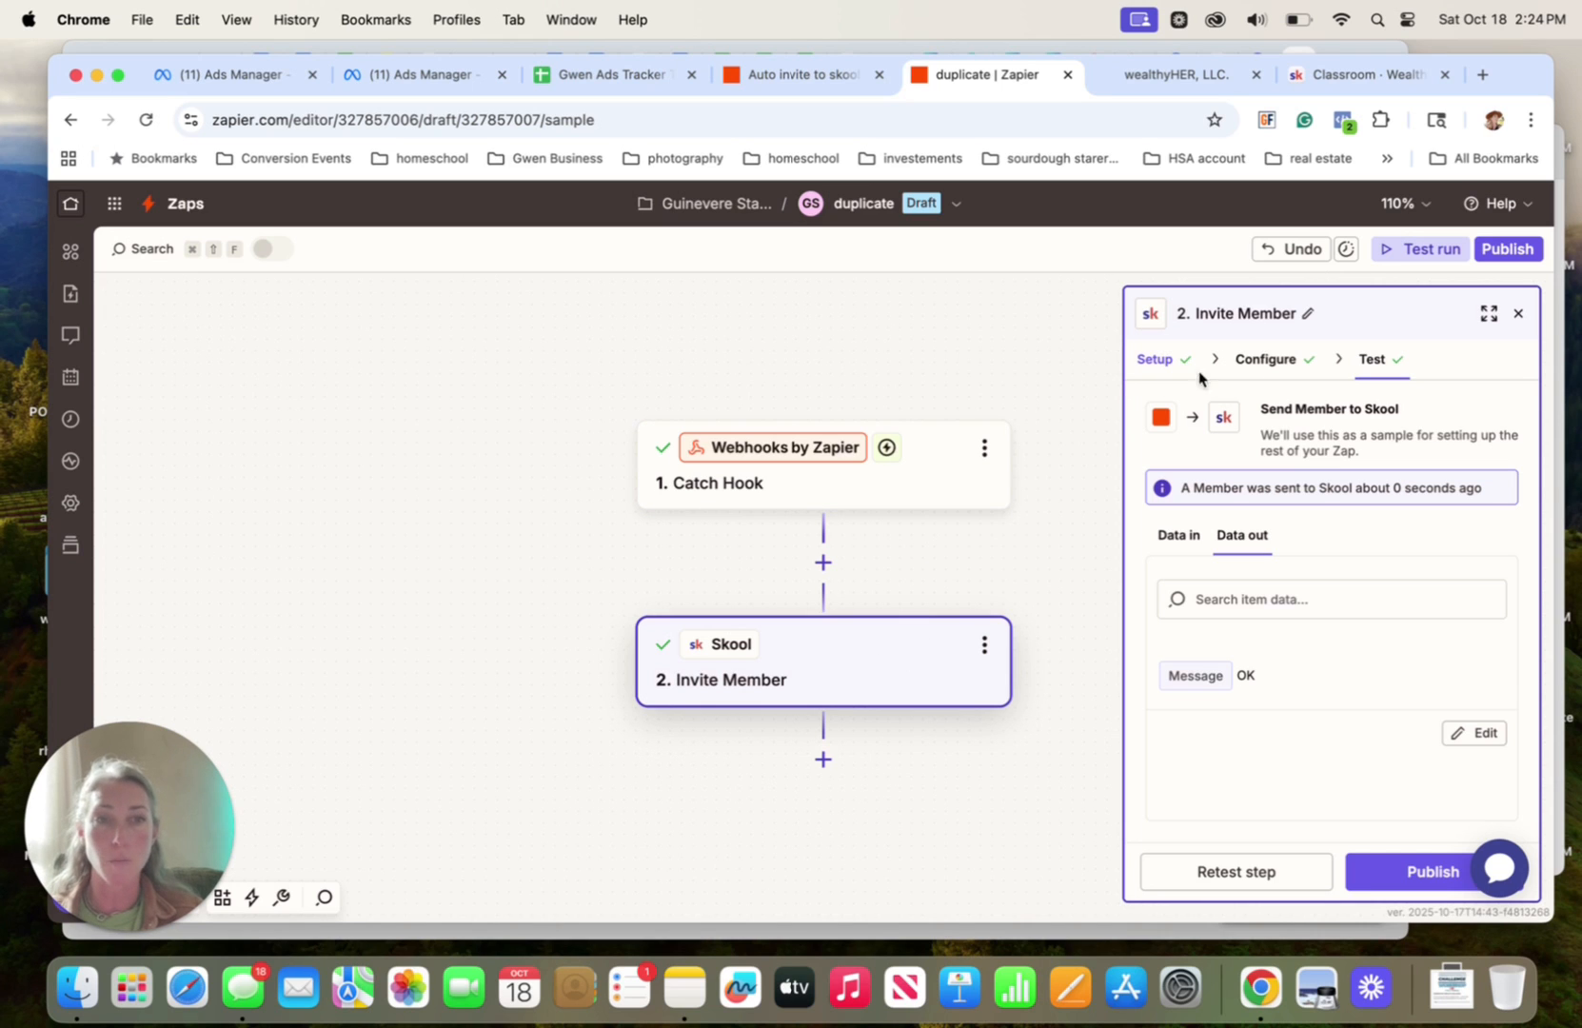
pyautogui.click(1410, 890)
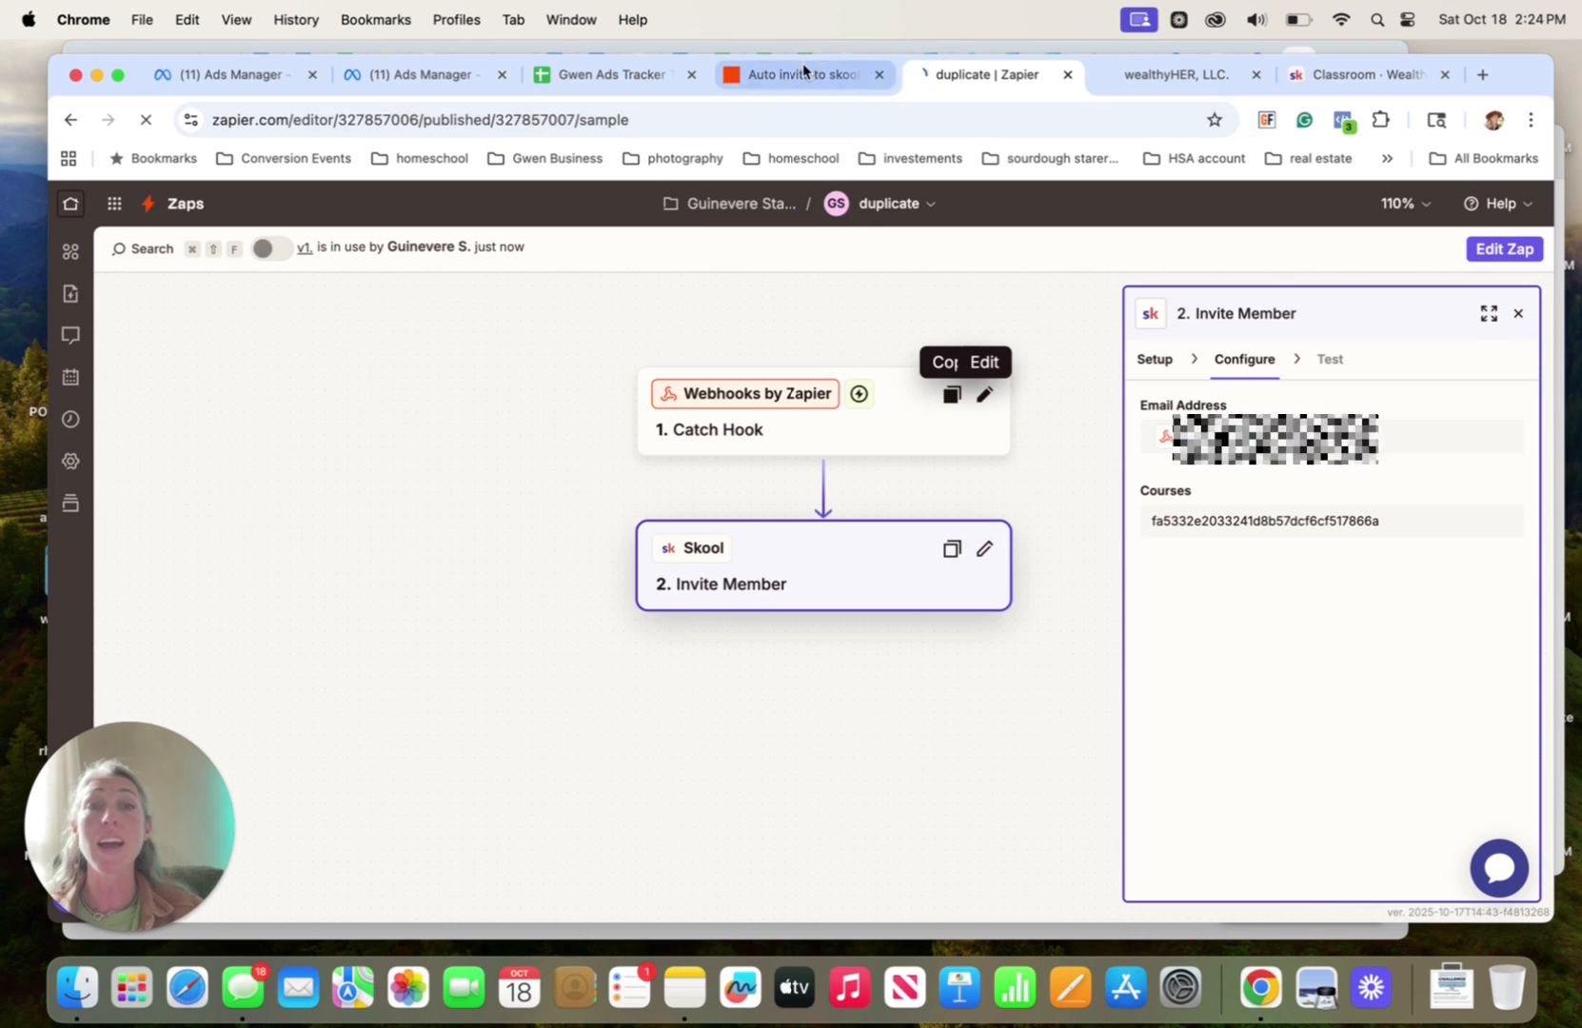
# Examine the original Zap and the GoHighLevel purchase workflow's execution logs, and return to Zapier's list of Zaps
pyautogui.click(802, 73)
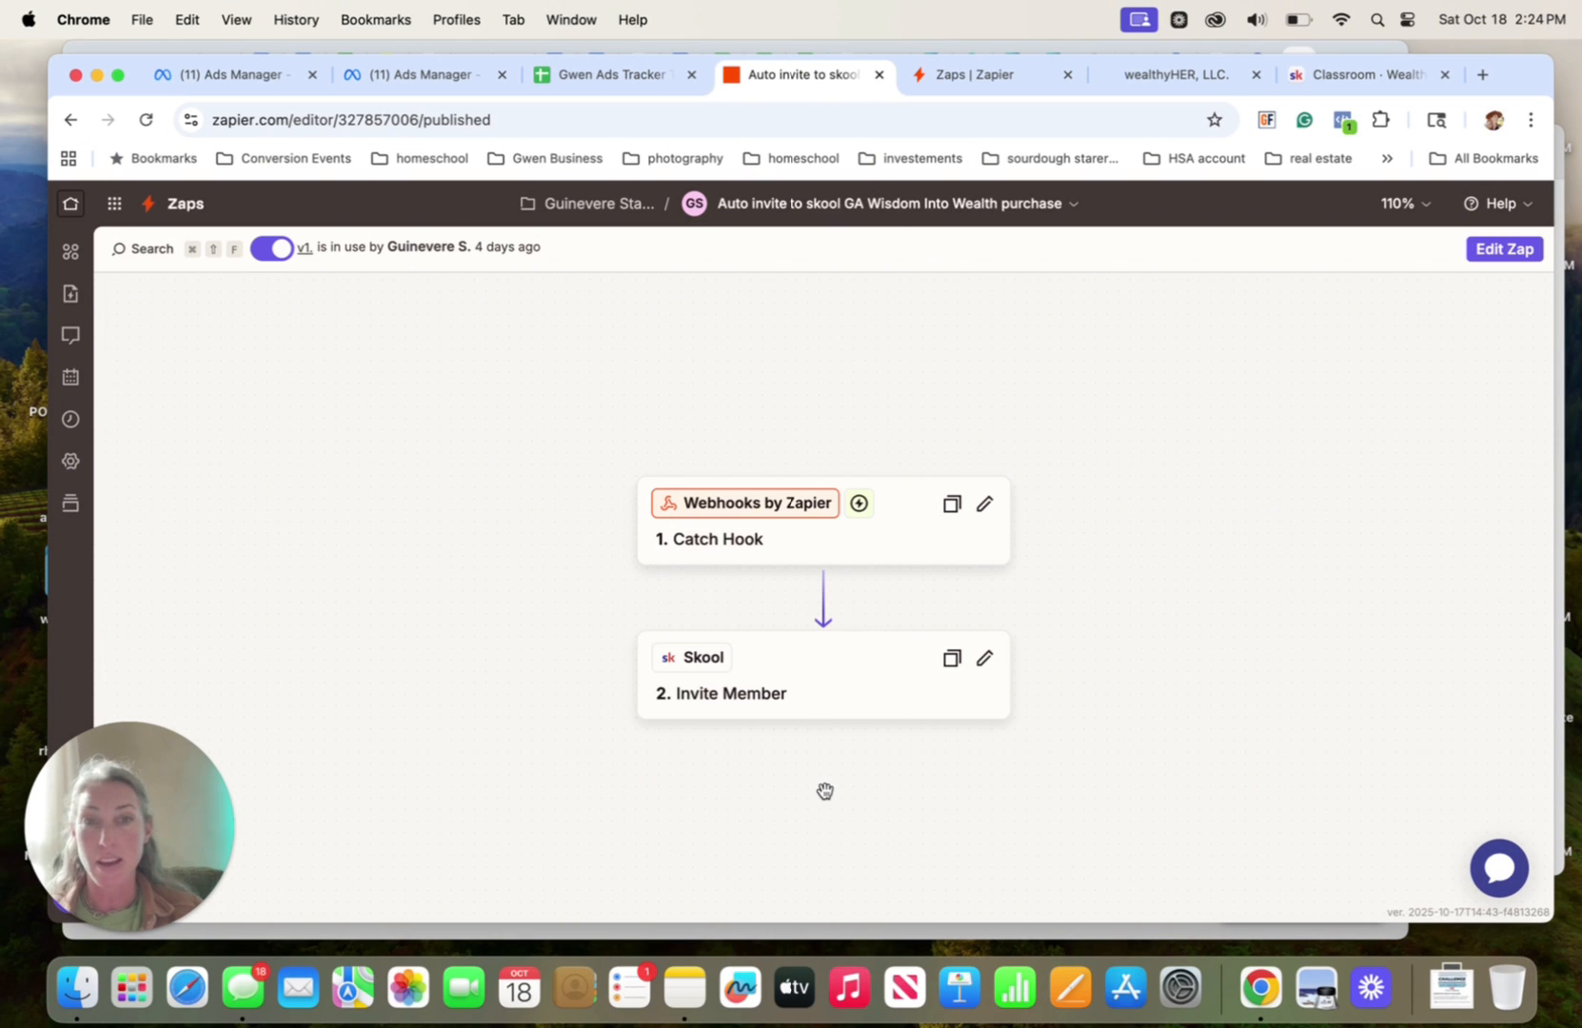
pyautogui.click(1134, 72)
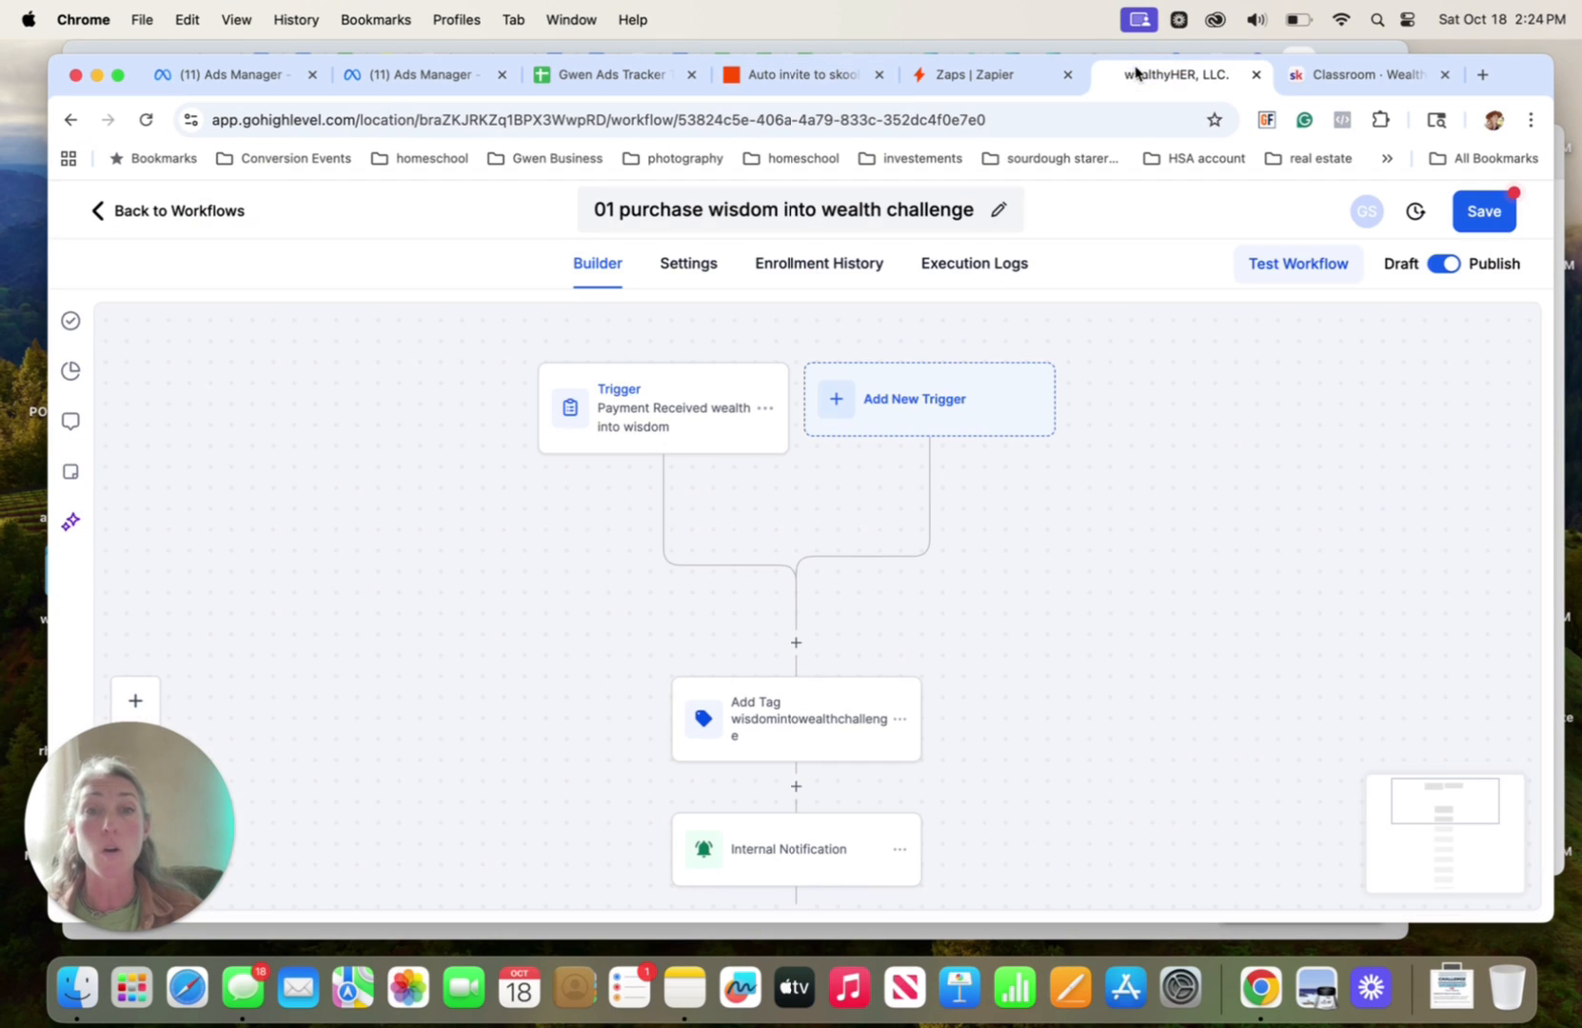
pyautogui.click(977, 268)
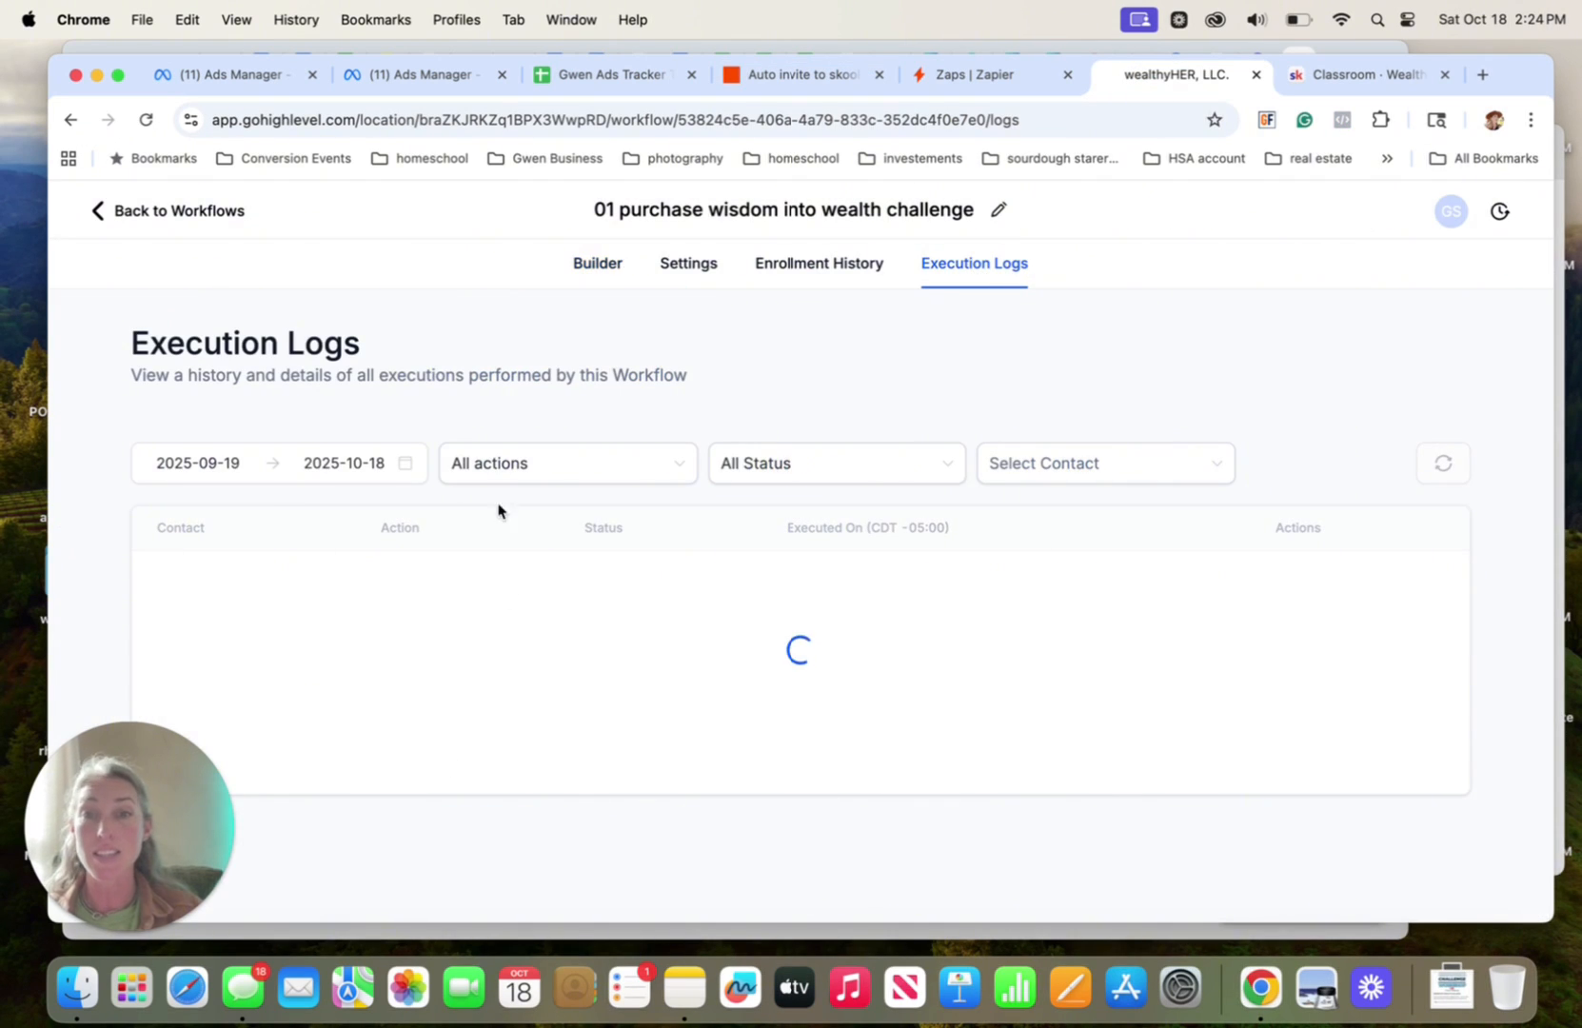
pyautogui.scroll(-5, 416, 700)
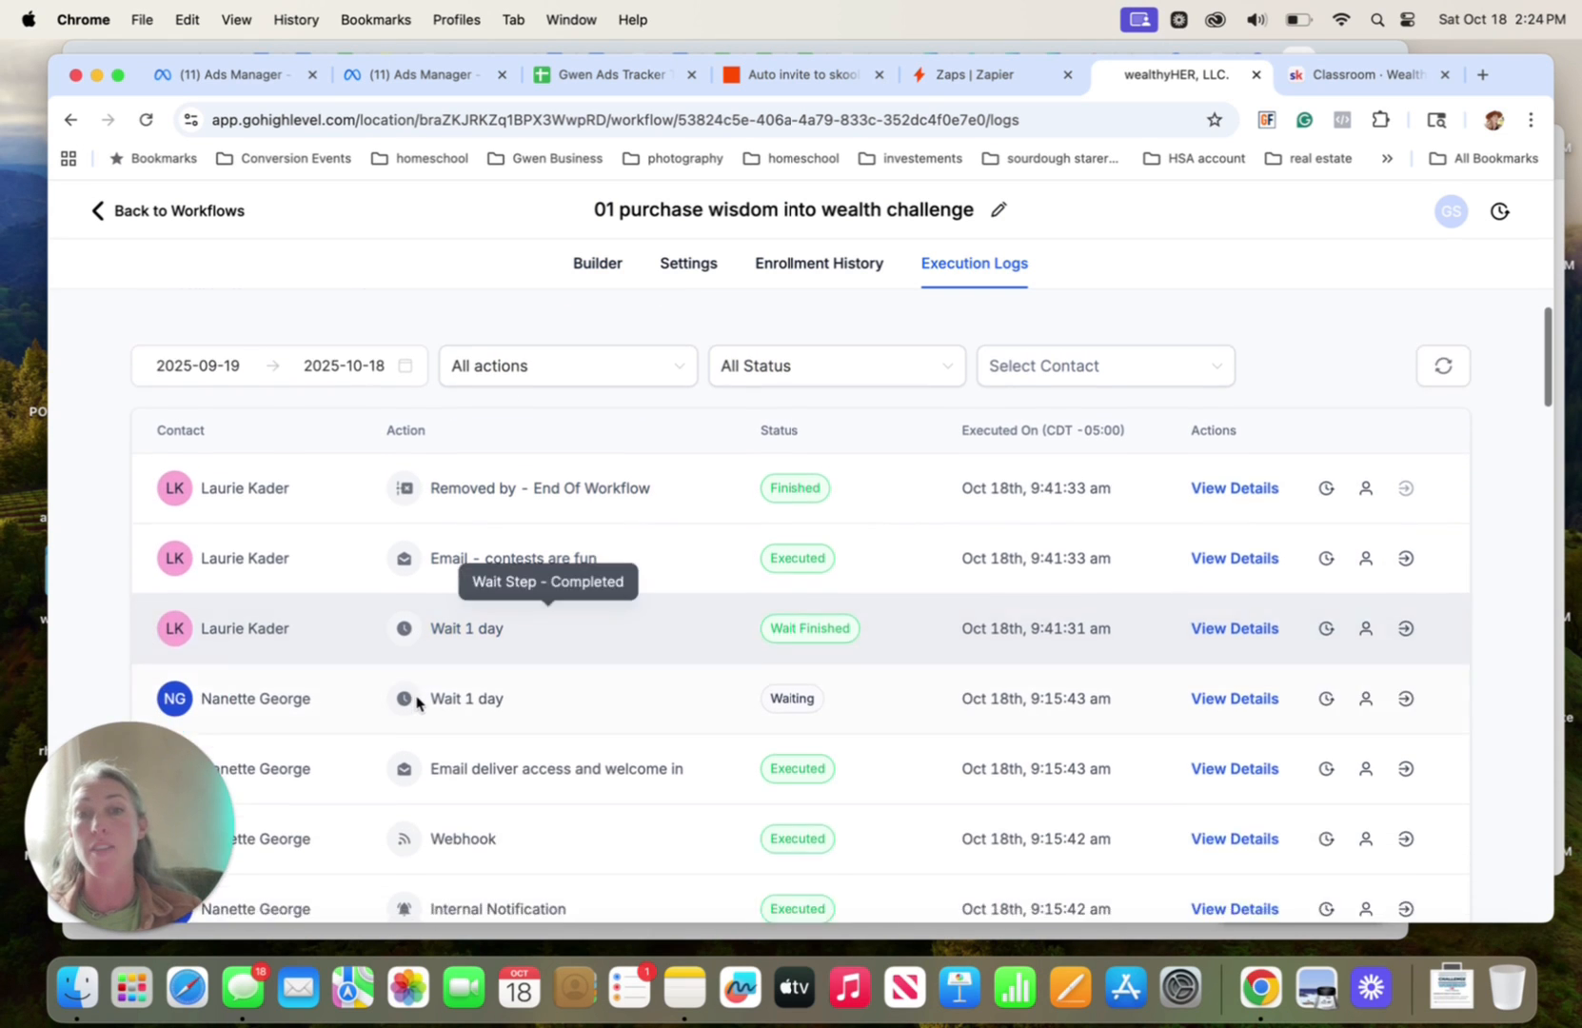
pyautogui.scroll(-5, 416, 700)
pyautogui.scroll(10, 416, 700)
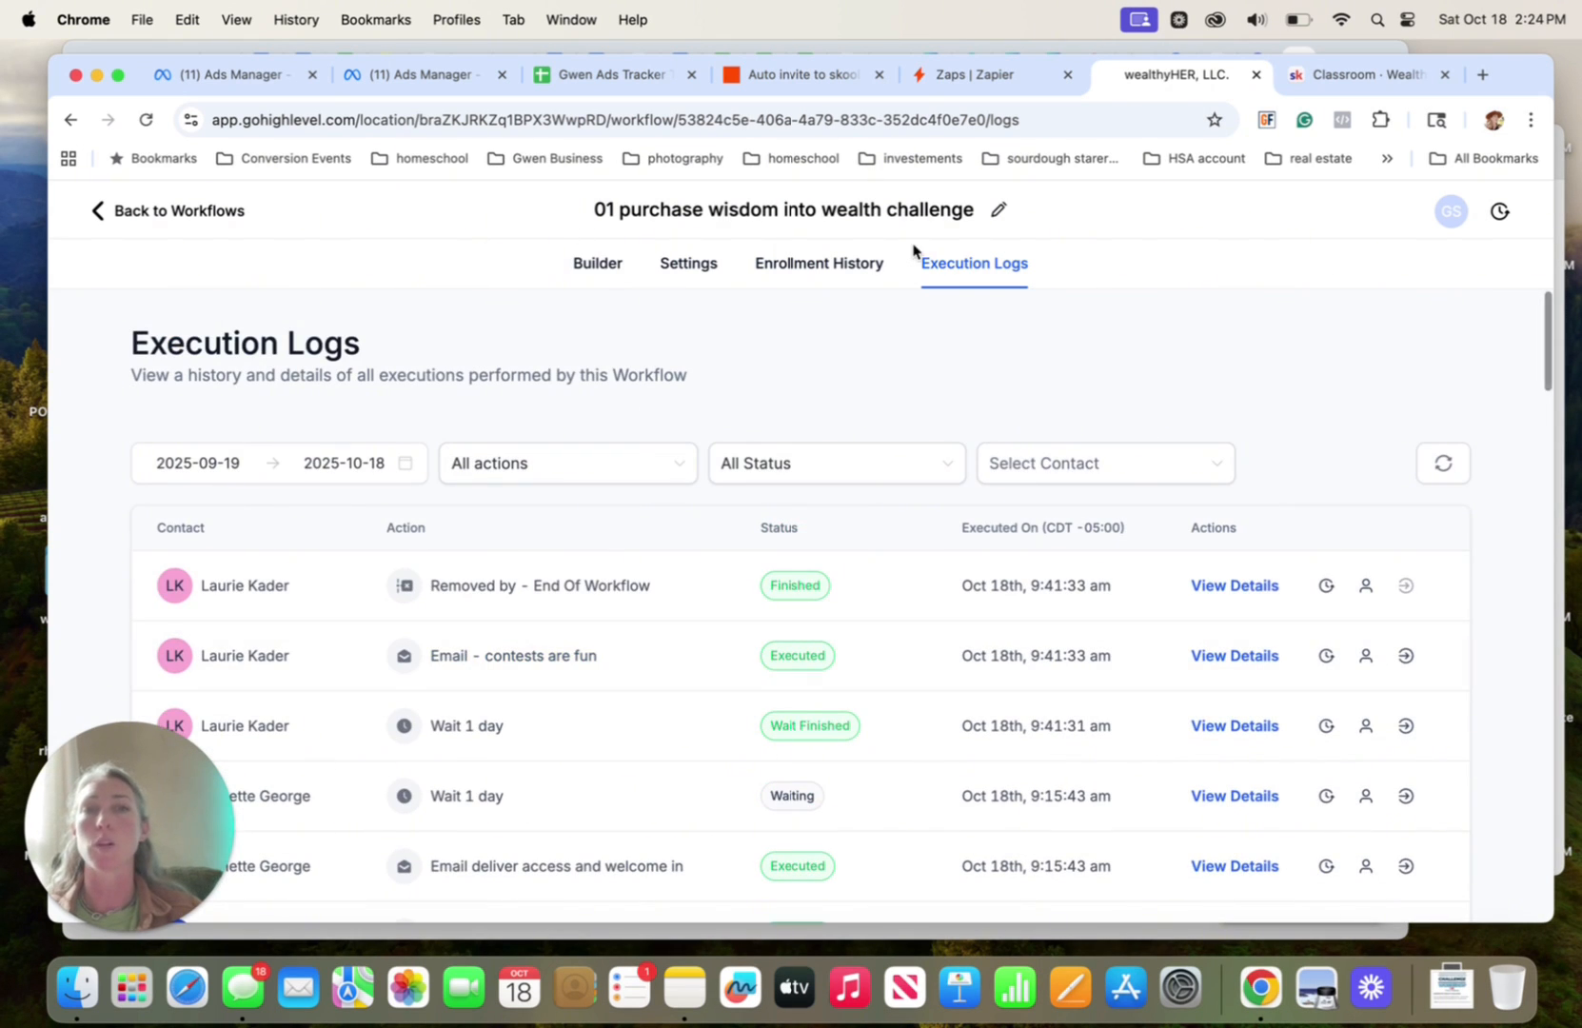
pyautogui.click(978, 76)
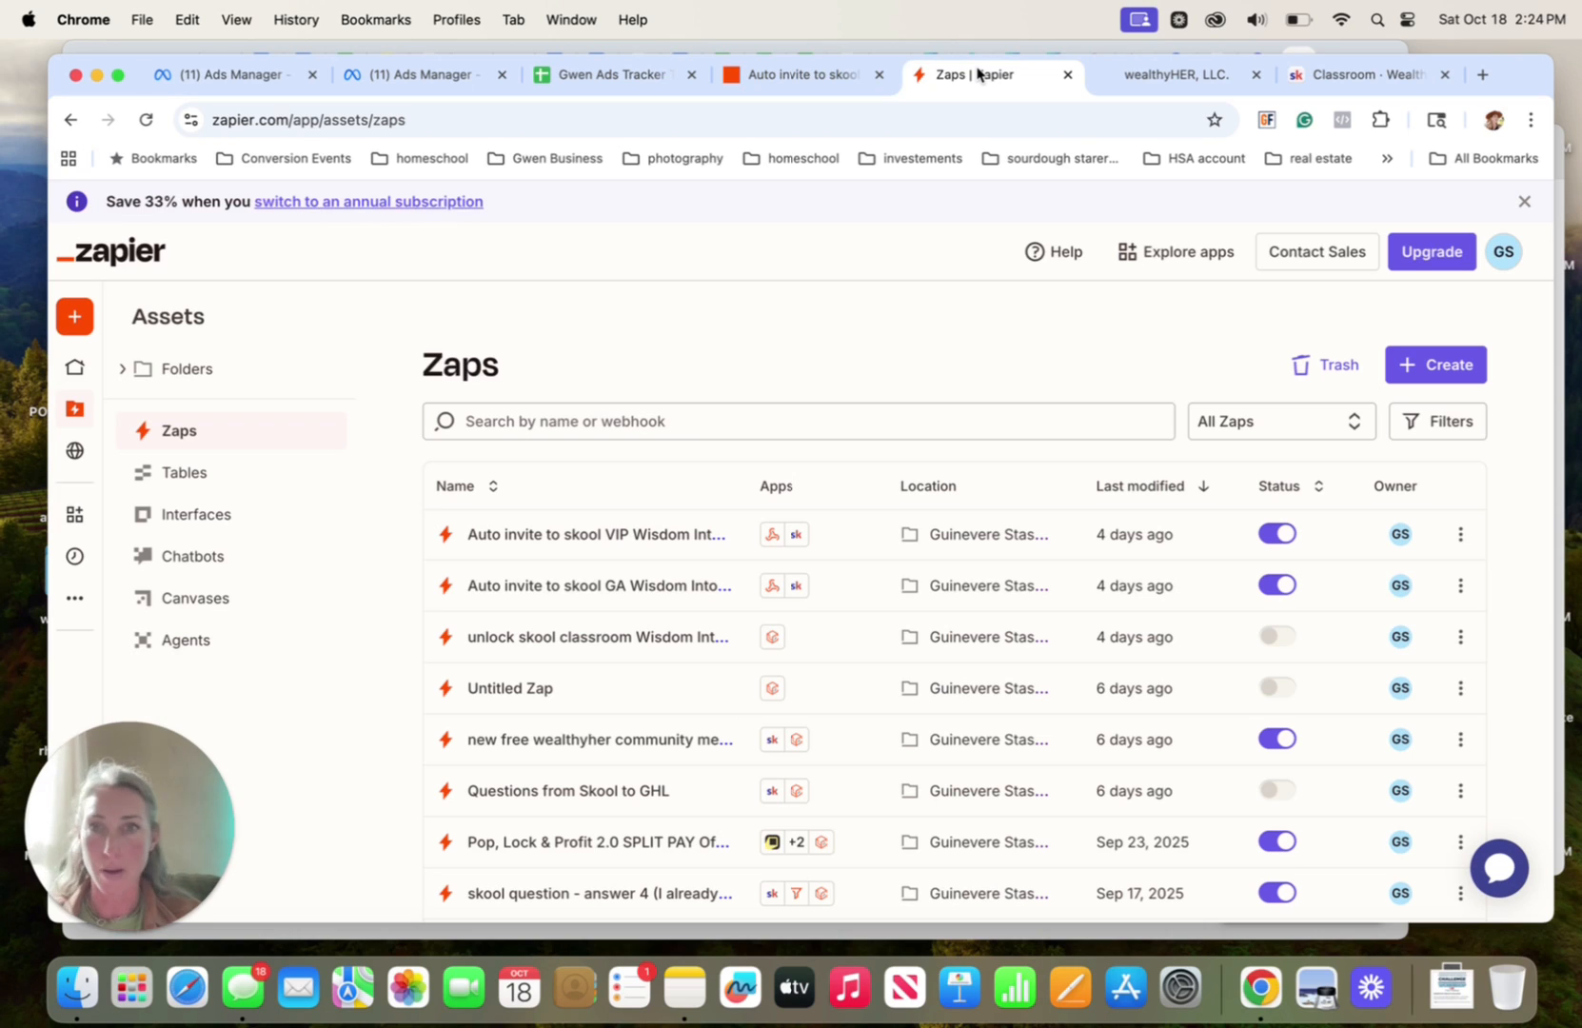